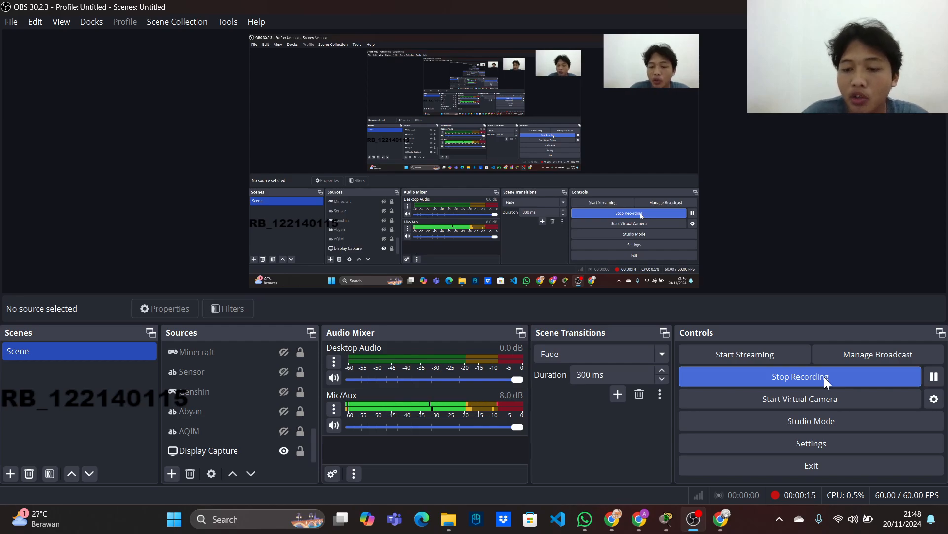
Switch to Cisco Packet Tracer and set Server0's IPv4 default gateway to 192.168.15.1 and DNS server to 192.168.15.2
mouse_move(667, 527)
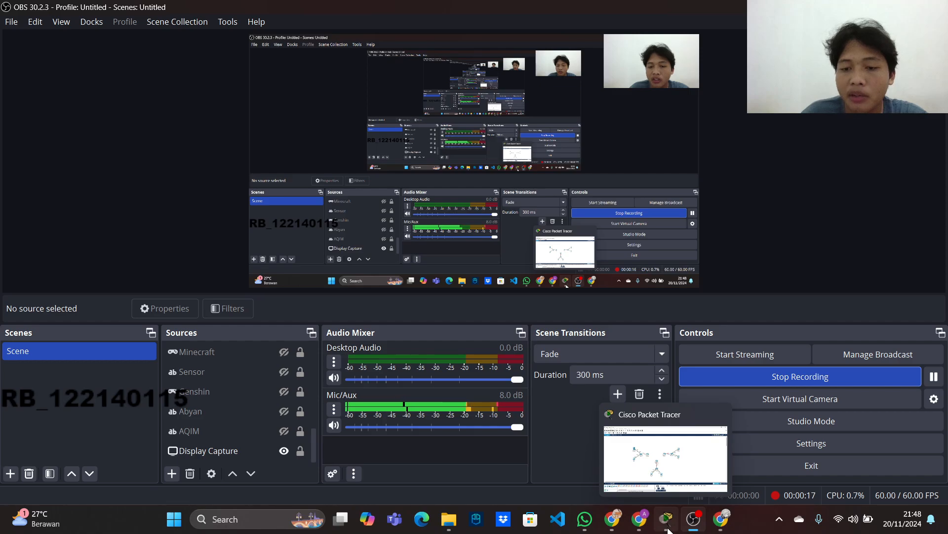
left_click(605, 415)
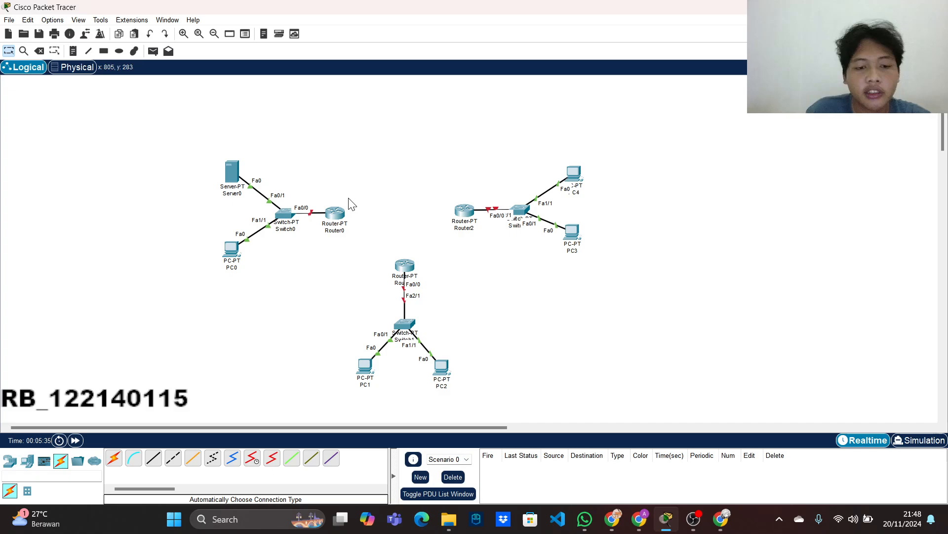
left_click(232, 168)
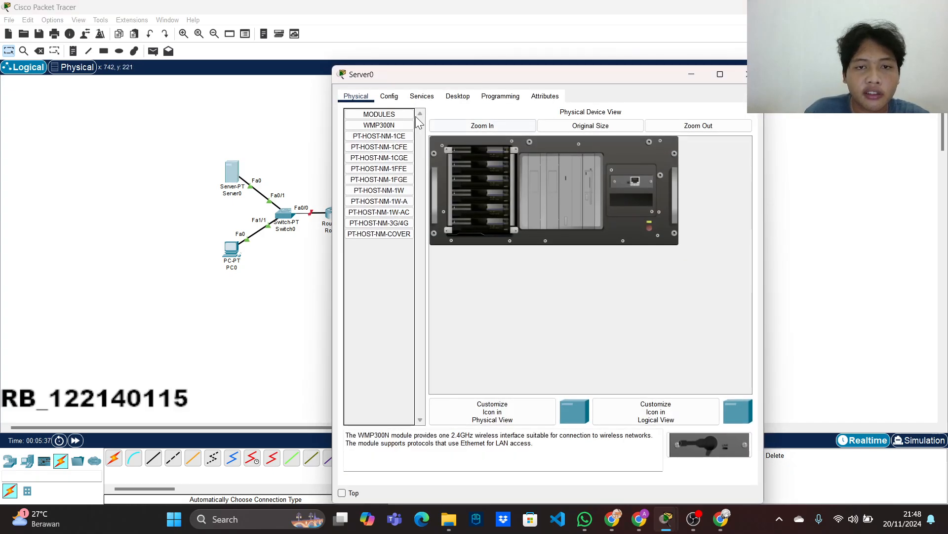
left_click(395, 99)
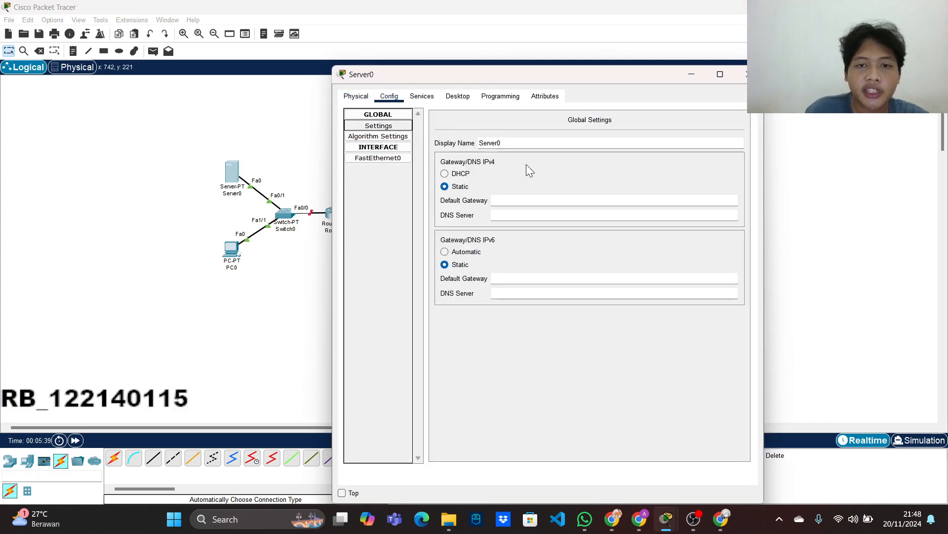
left_click(521, 199)
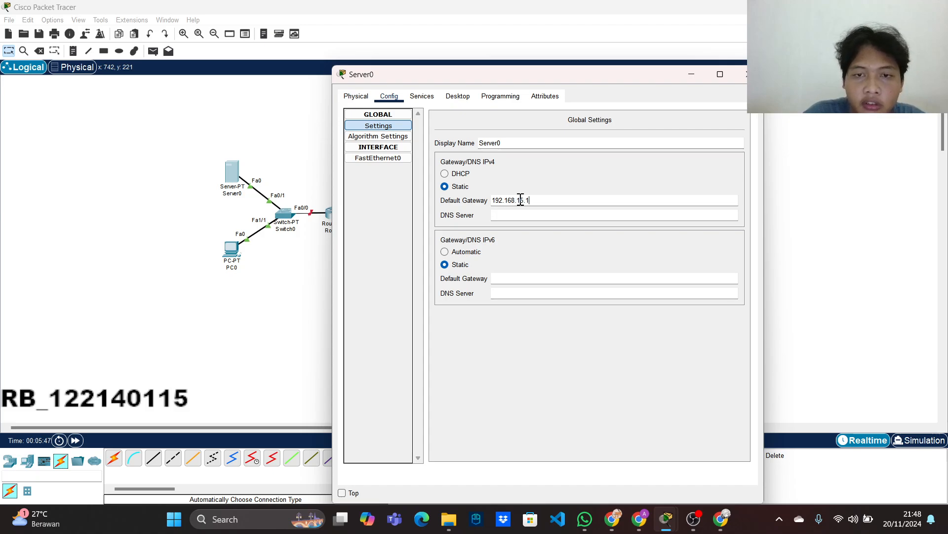
left_click(541, 214)
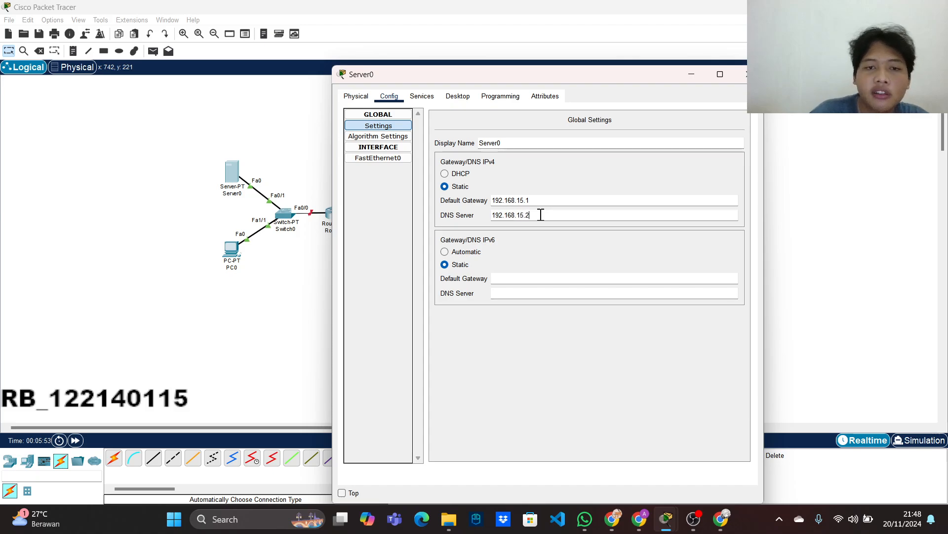
Give Server0's FastEthernet0 interface the static IPv4 address 192.168.15.3 with subnet mask 255.255.255.0
left_click(388, 158)
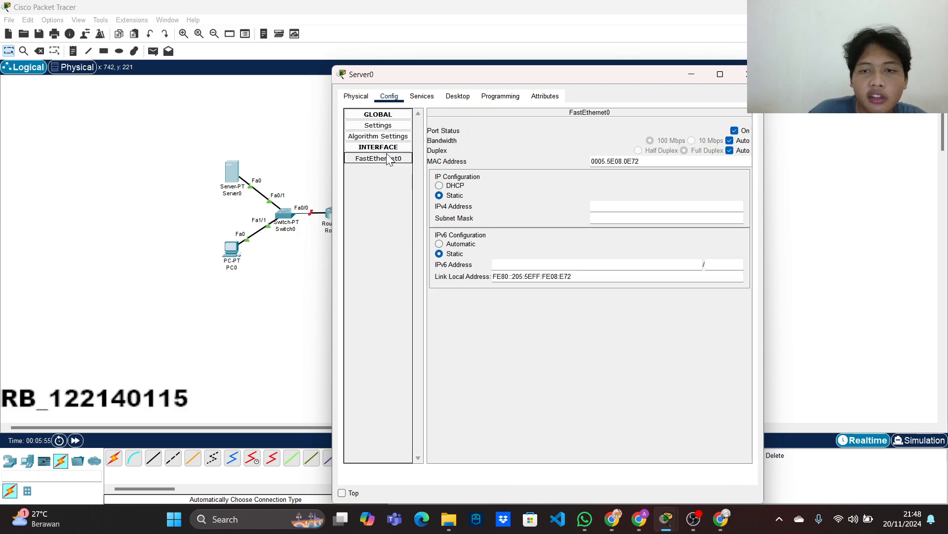
left_click(603, 207)
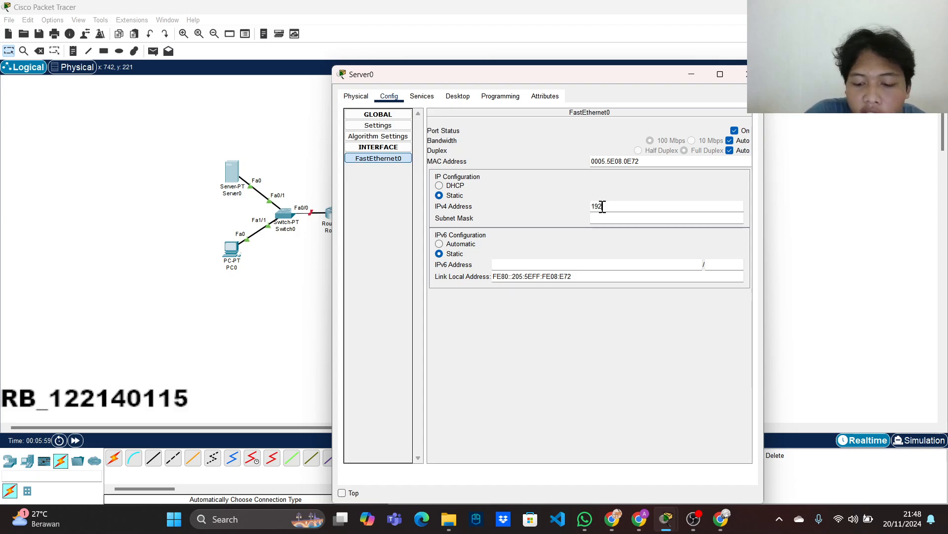
type("192.168.15.3")
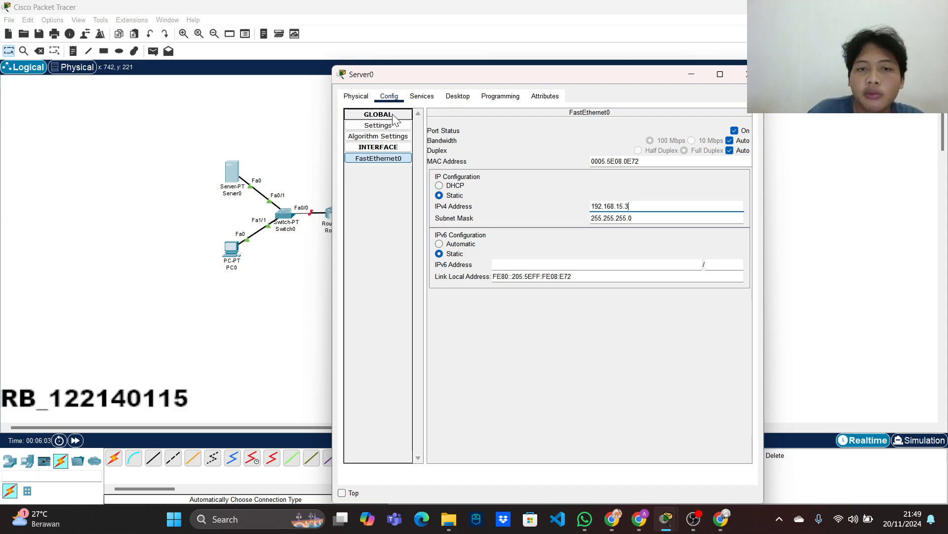
left_click(378, 126)
left_click(379, 159)
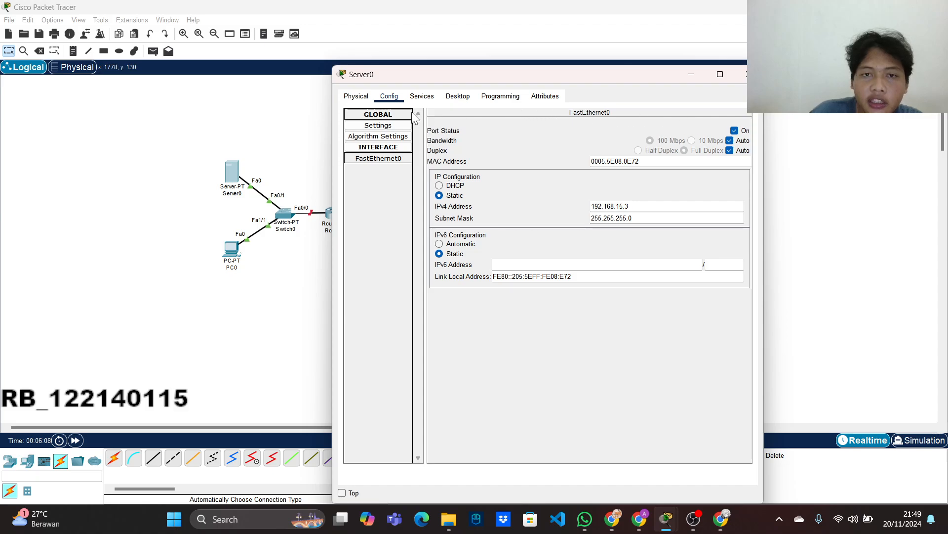
left_click(746, 74)
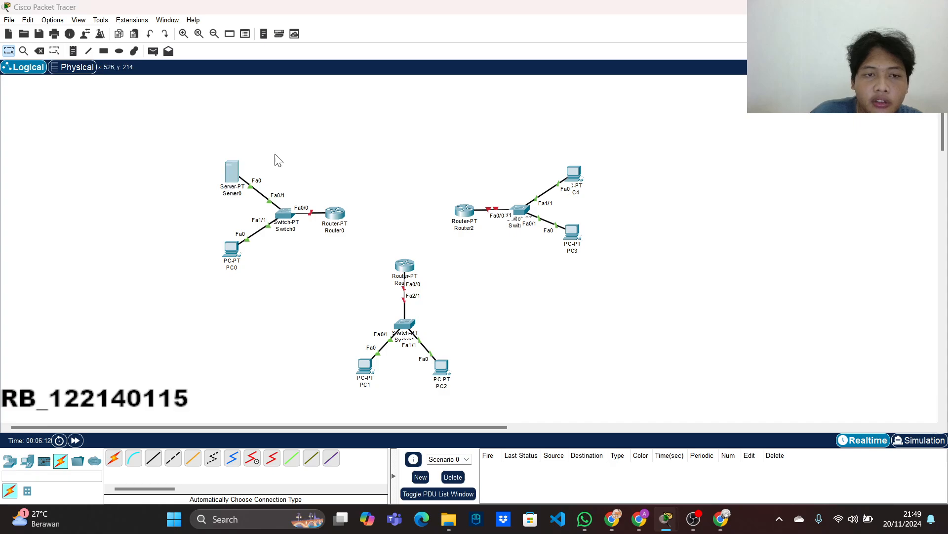
Turn on Server0's DHCP service and set serverPool's default gateway to 192.168.15.1 and DNS server to 192.168.15.2
left_click(232, 172)
left_click(422, 129)
left_click(375, 169)
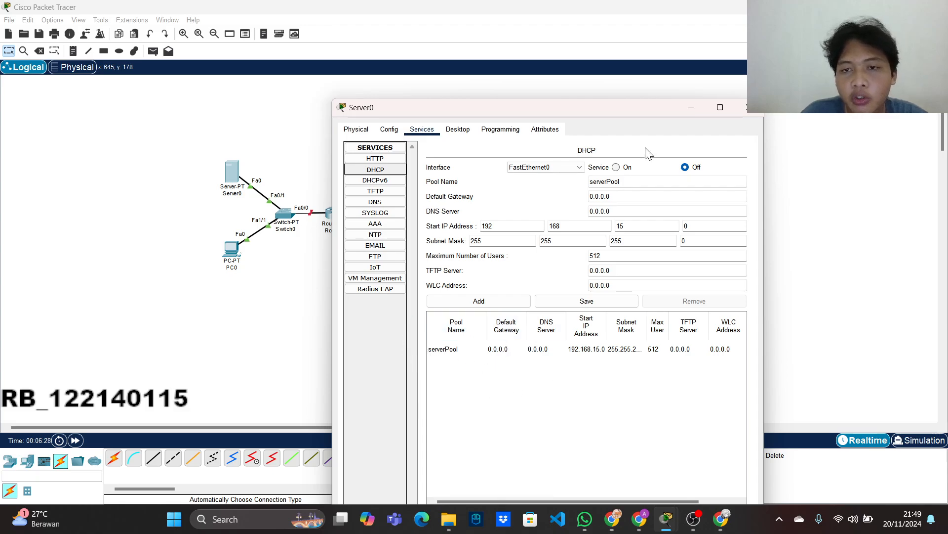
left_click(617, 168)
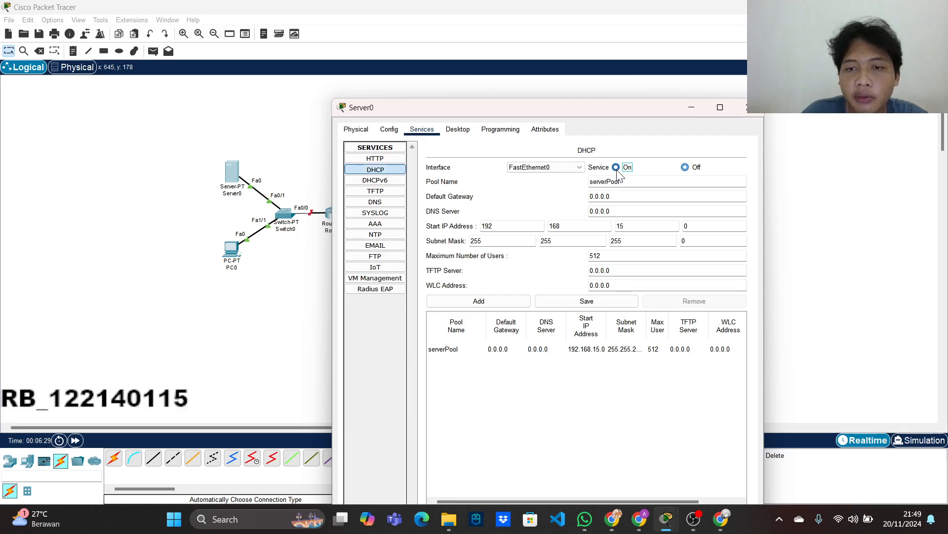
left_click(618, 196)
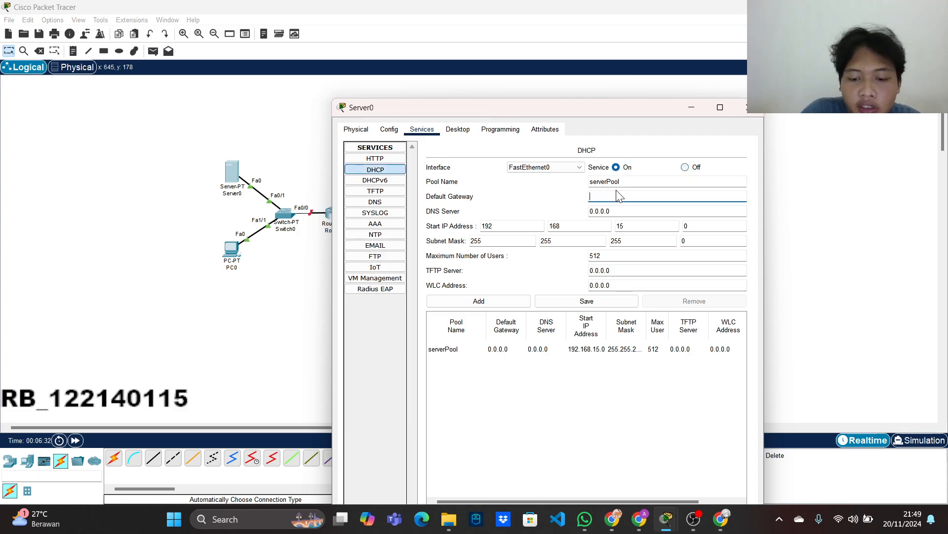
type("192.168.15.1")
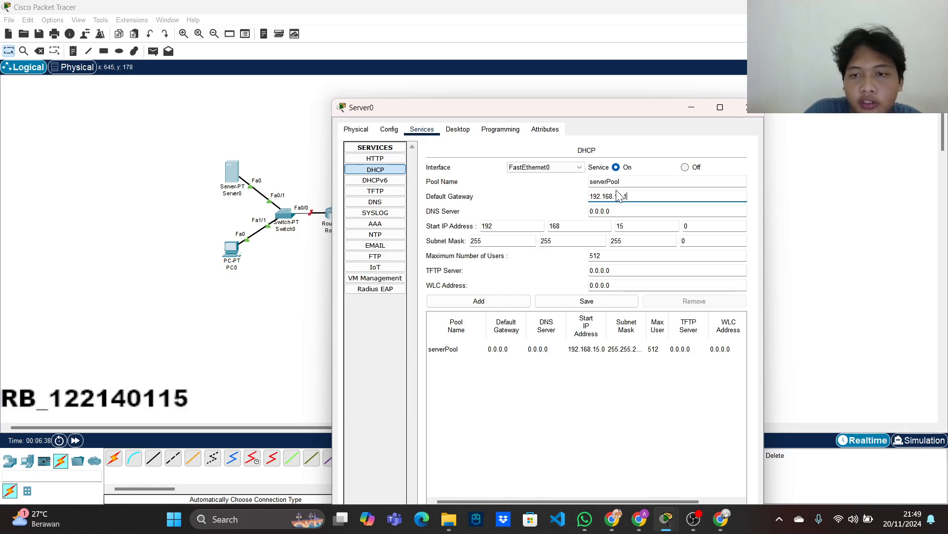
left_click(614, 211)
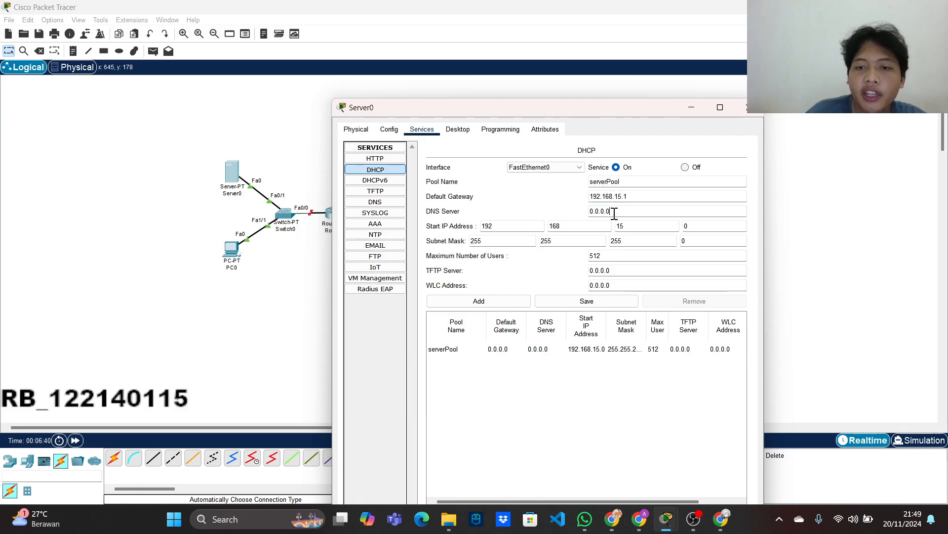
type("192.168.15.2")
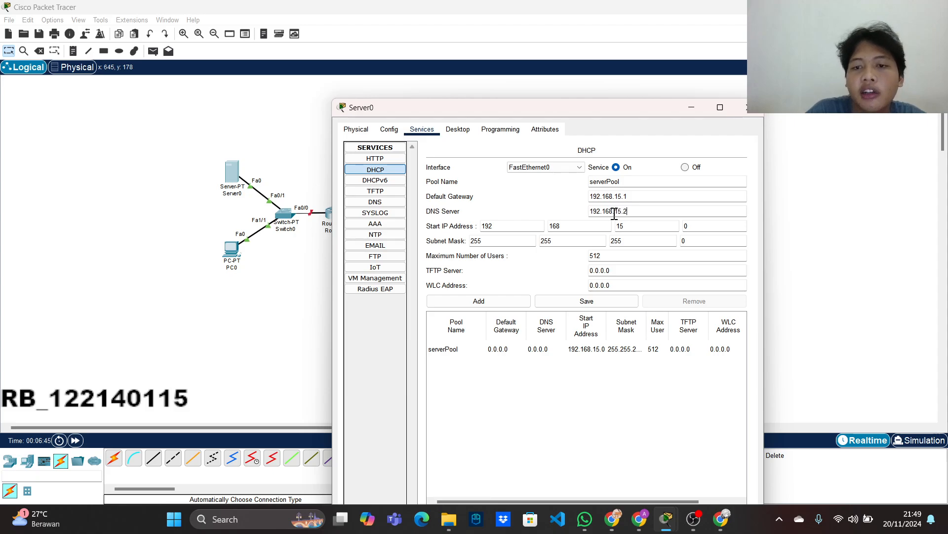
Set serverPool's start address to 192.168.15.5 and its maximum number of users to 20, and save the pool
left_click(700, 228)
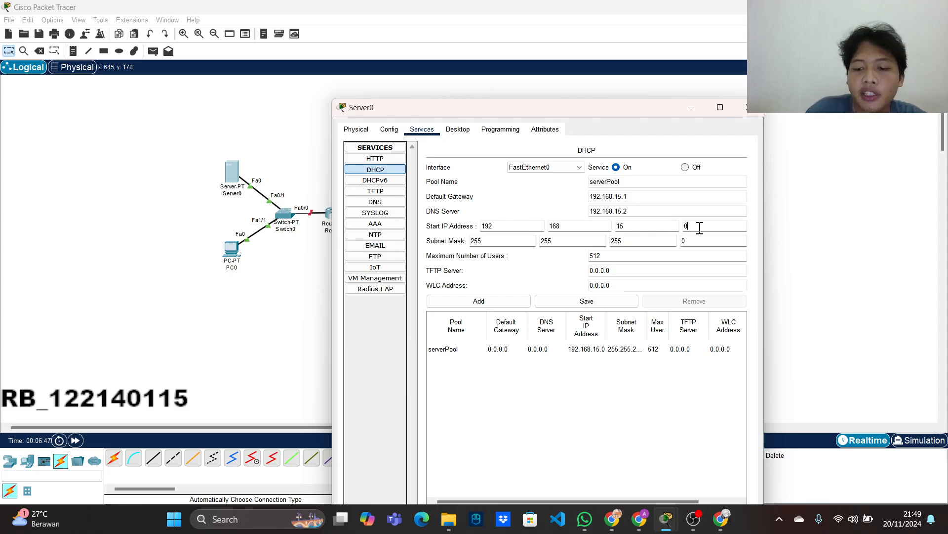
key("BackSpace")
type("5")
left_click(639, 258)
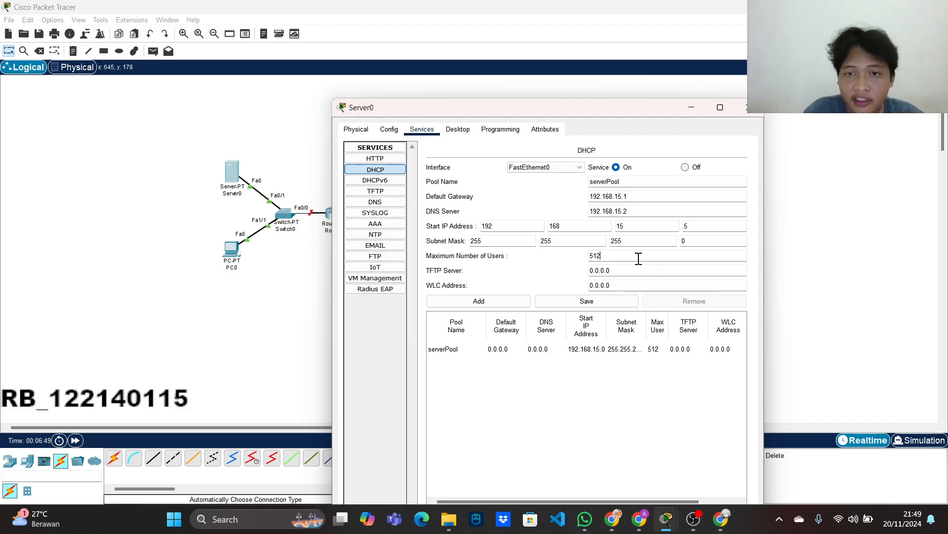
double_click(610, 256)
key("BackSpace")
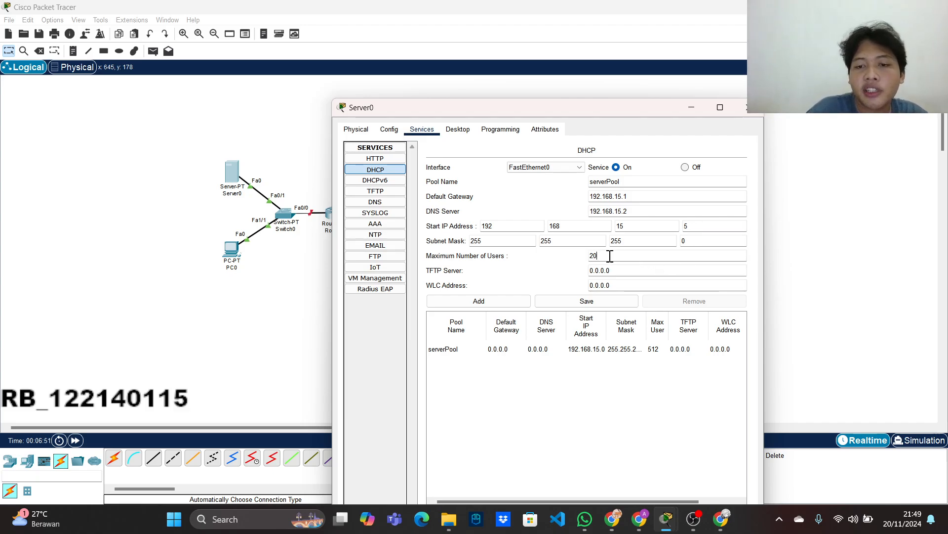
type("20")
left_click(559, 299)
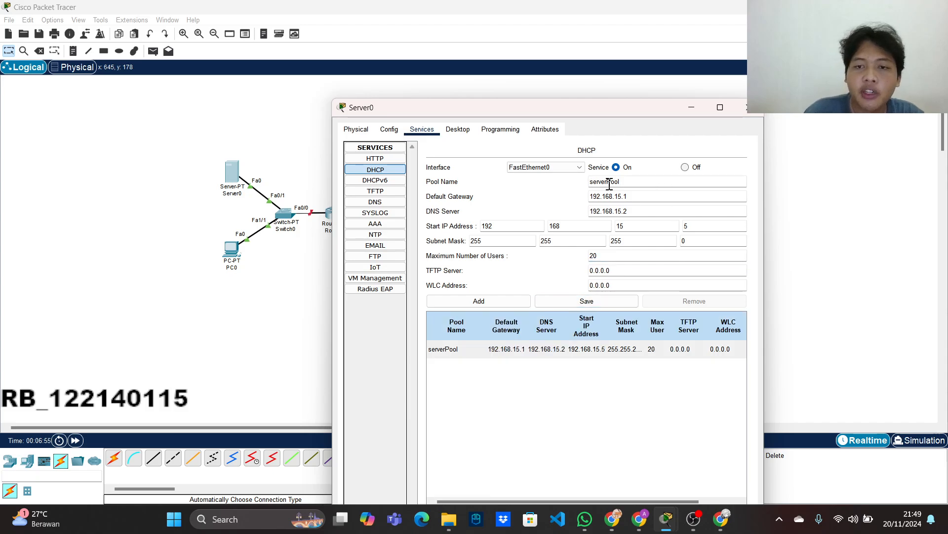
Add a DHCP pool named net 2 with gateway 192.168.30.1, DNS server 192.168.30.2 and start address 192.168.30.5
left_click_drag(622, 183, 591, 184)
type("net 2")
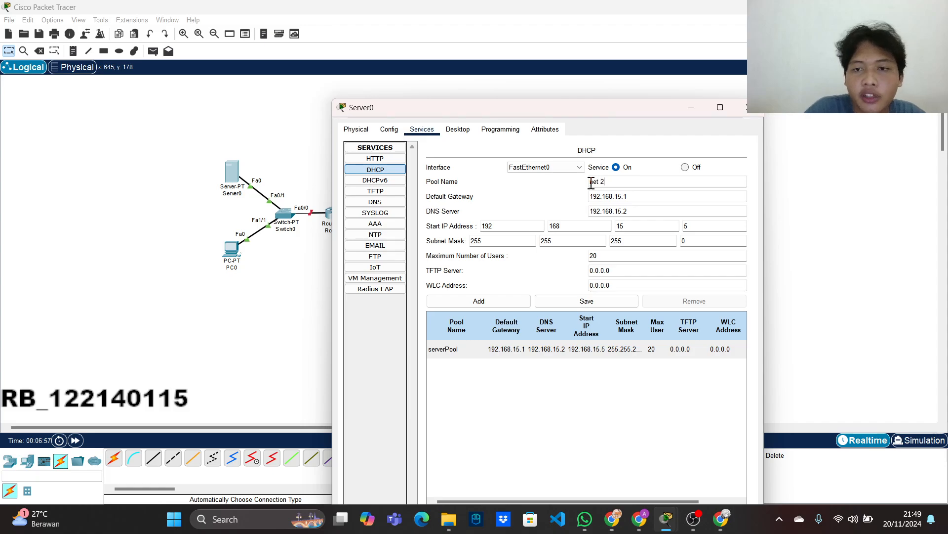
left_click(619, 198)
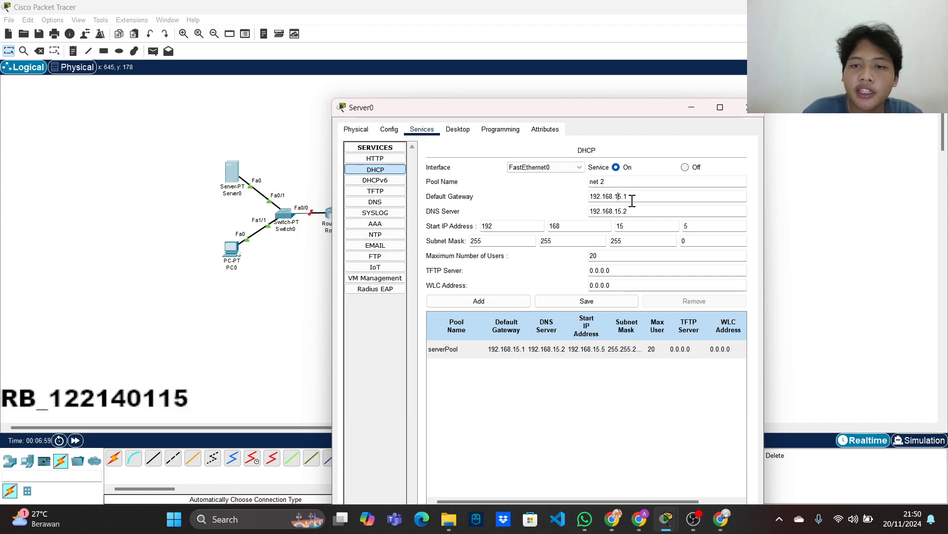
key("BackSpace")
type("30")
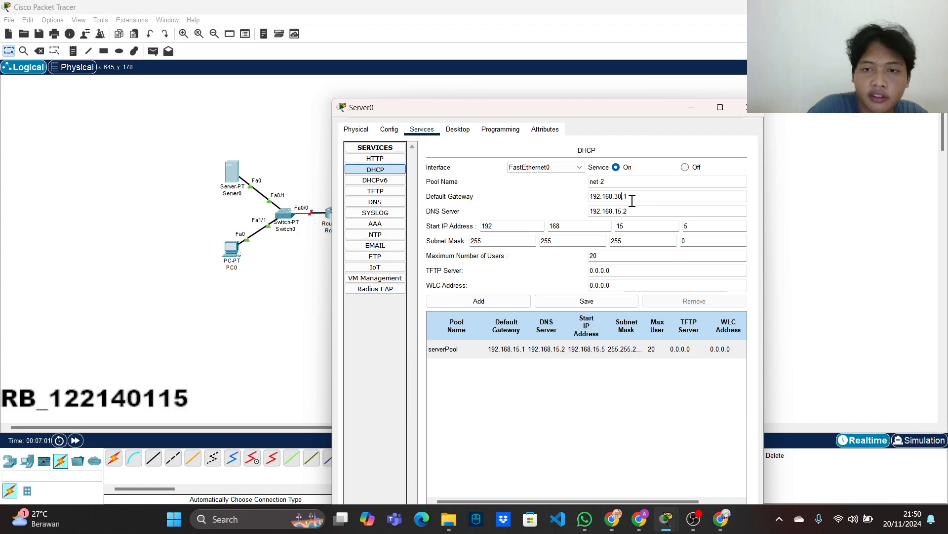
left_click(625, 211)
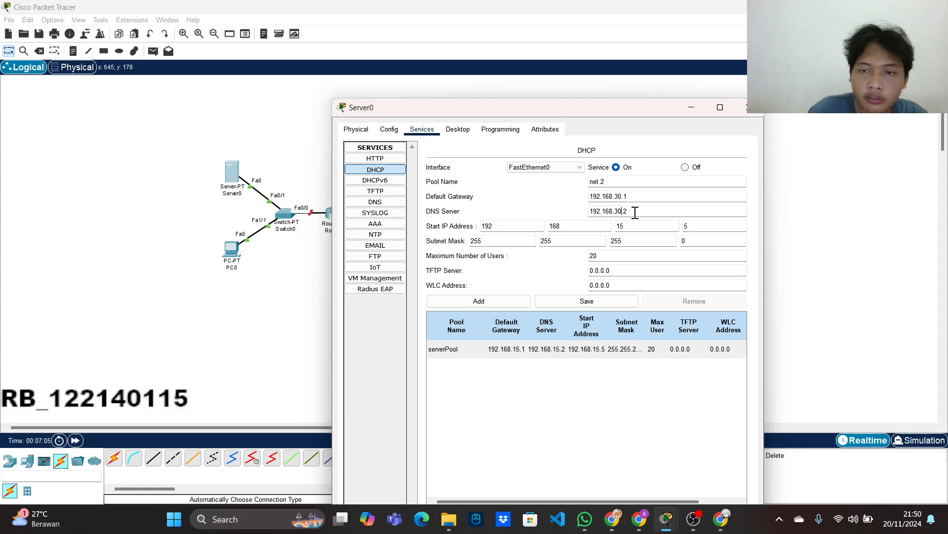
left_click(632, 226)
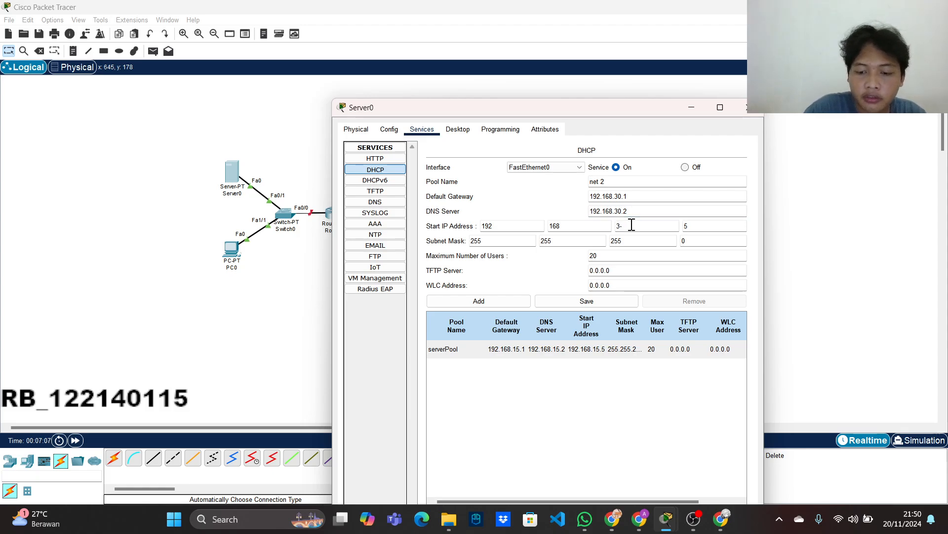
left_click(489, 302)
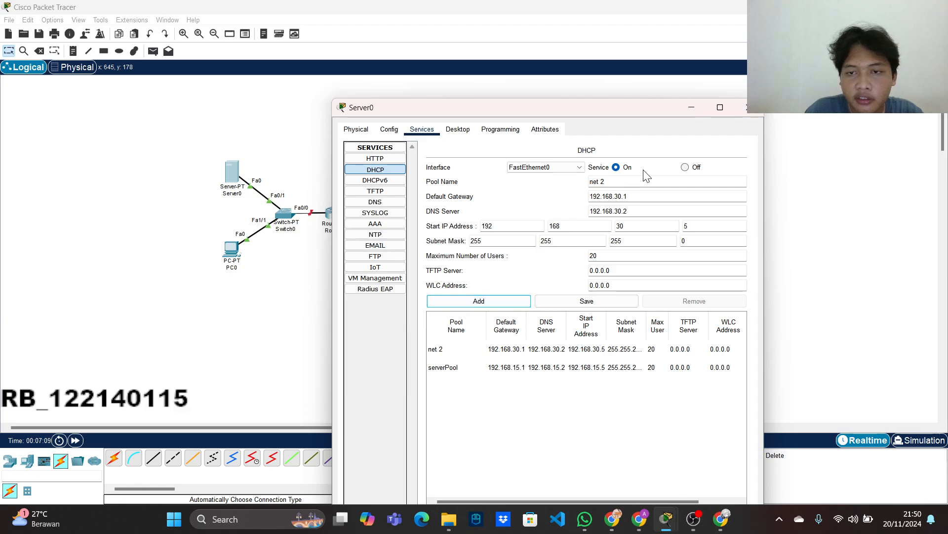
Enter net 3 as the name of another DHCP pool and 192.168.45.1 as its default gateway
left_click(626, 180)
type("3")
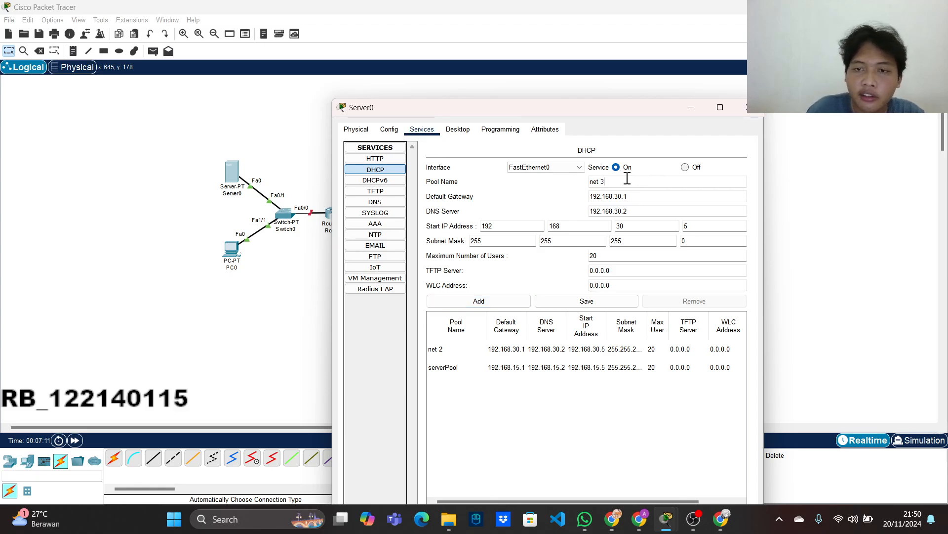
left_click(646, 202)
key("BackSpace")
key("BackSpace")
key("BackSpace")
key("BackSpace")
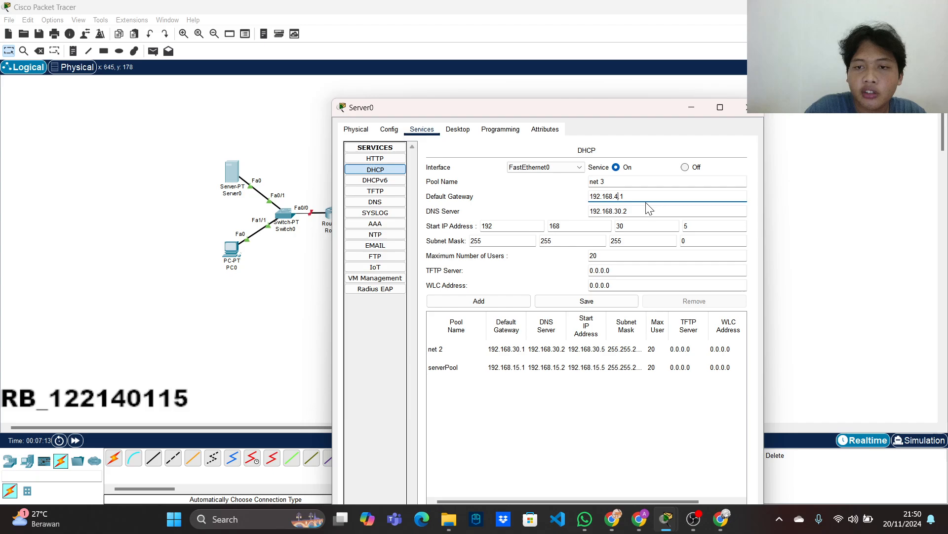
type("45.1")
Set the net 3 pool's DNS server to 192.168.45.2 and start address to 192.168.45.5, and add it to the server
left_click(623, 211)
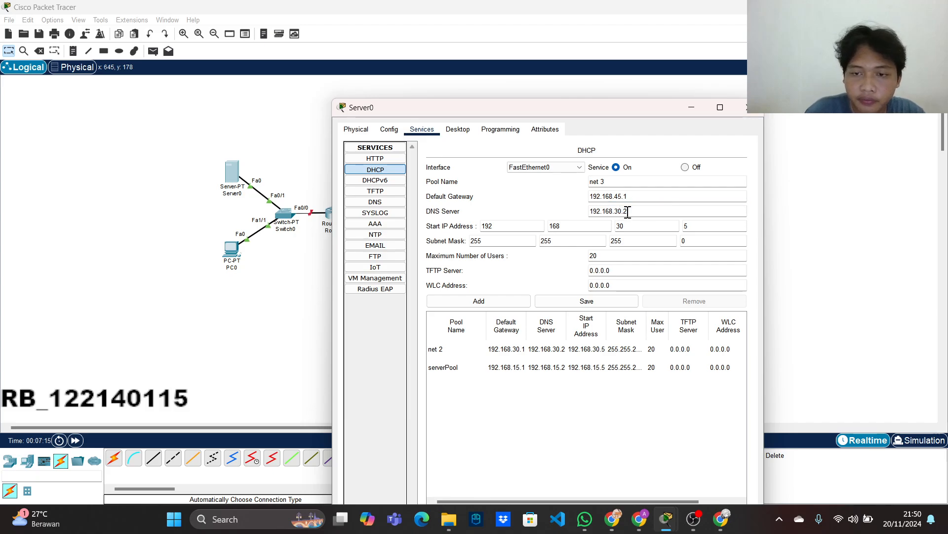
left_click(631, 224)
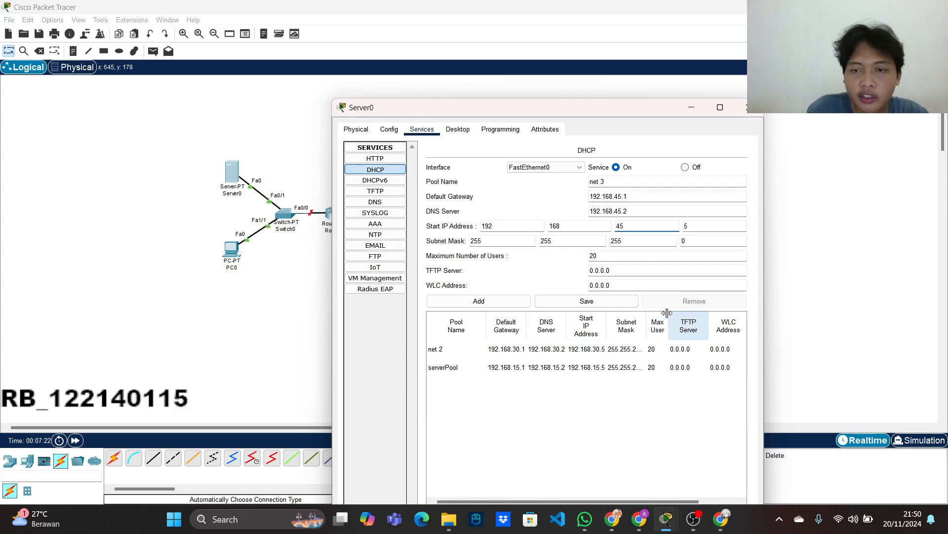
left_click(492, 303)
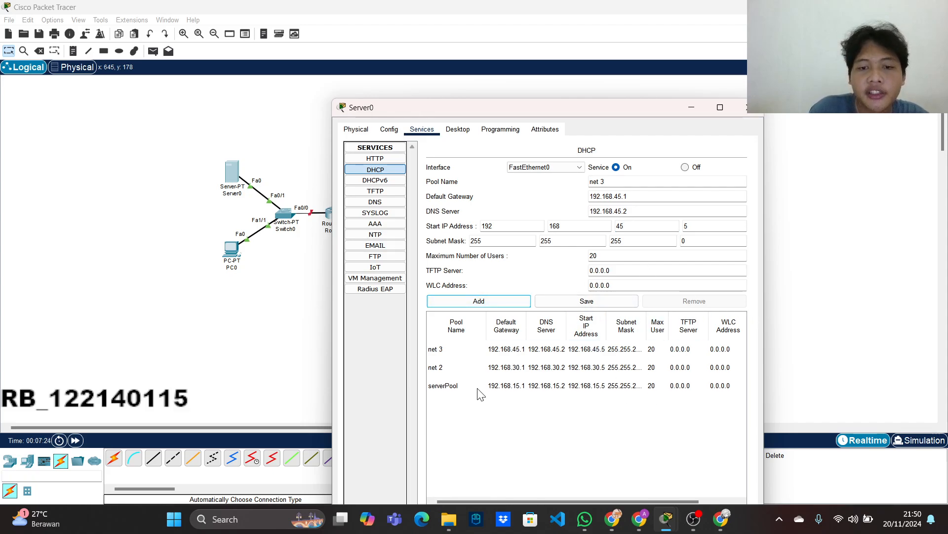
left_click(478, 385)
left_click(485, 371)
left_click(506, 348)
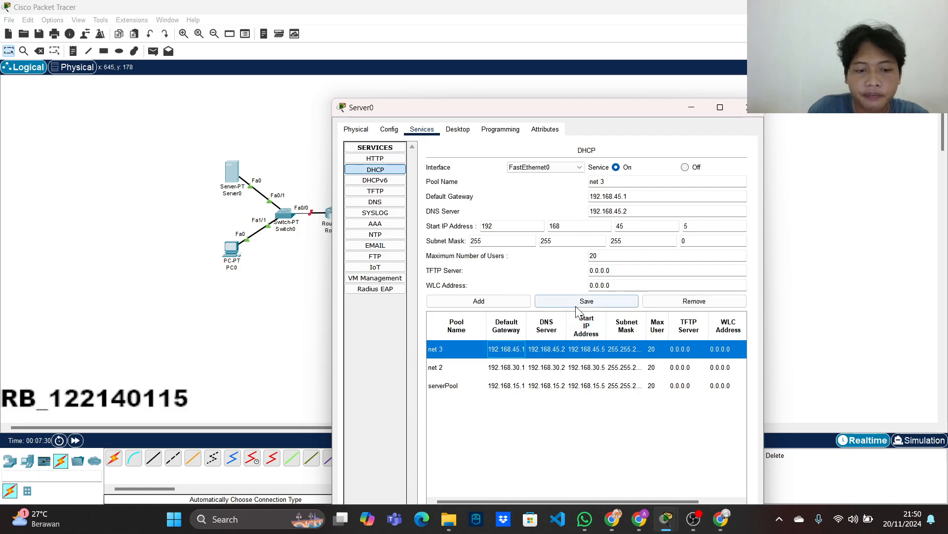
left_click(747, 107)
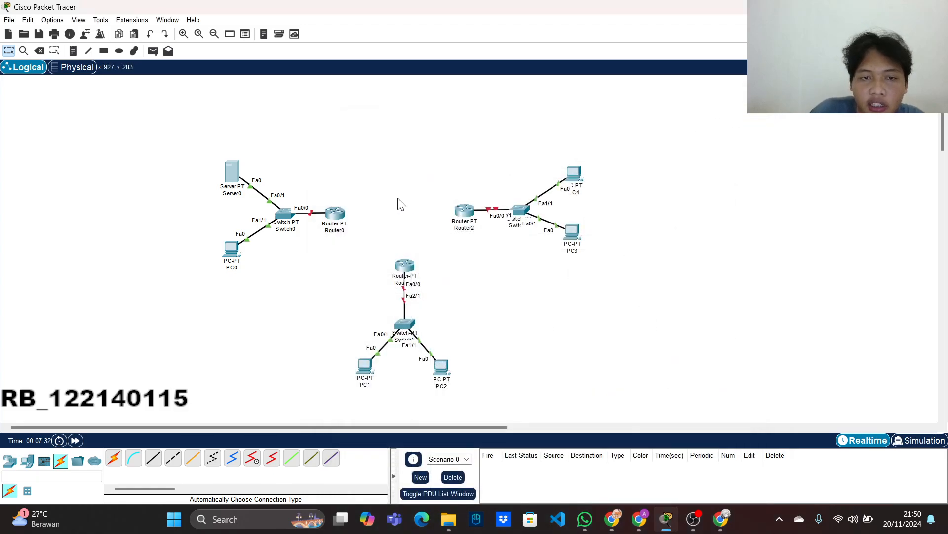
Enable the FastEthernet0/0 port on Router0
left_click(334, 214)
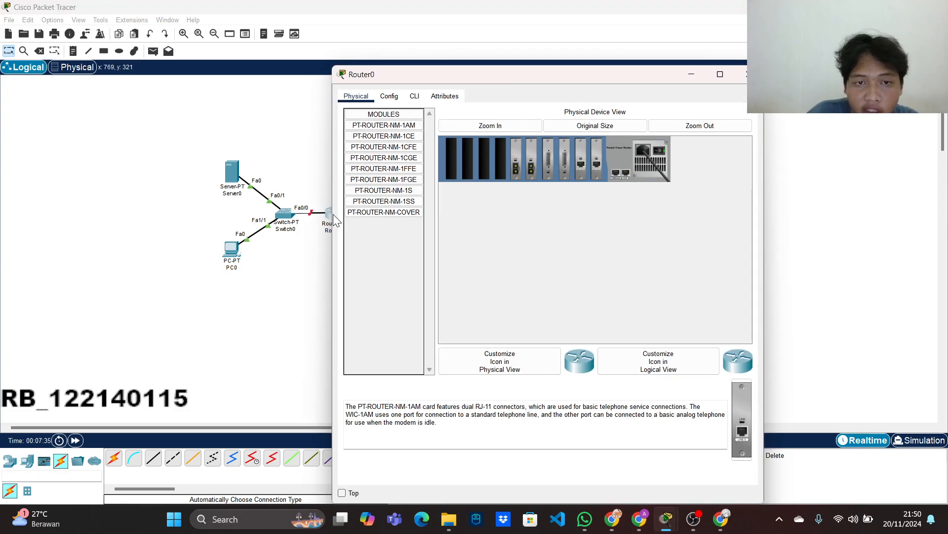
left_click(389, 96)
left_click(385, 192)
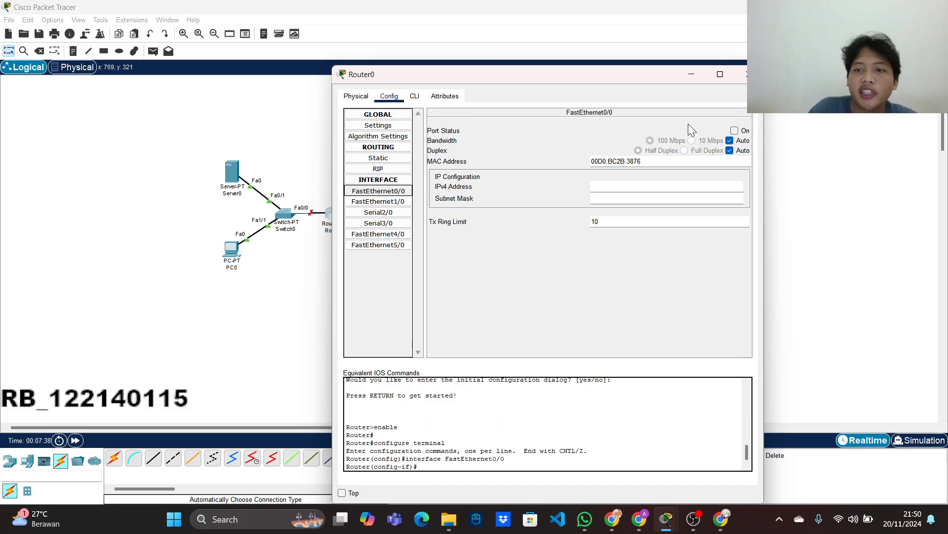
left_click(734, 130)
left_click(747, 74)
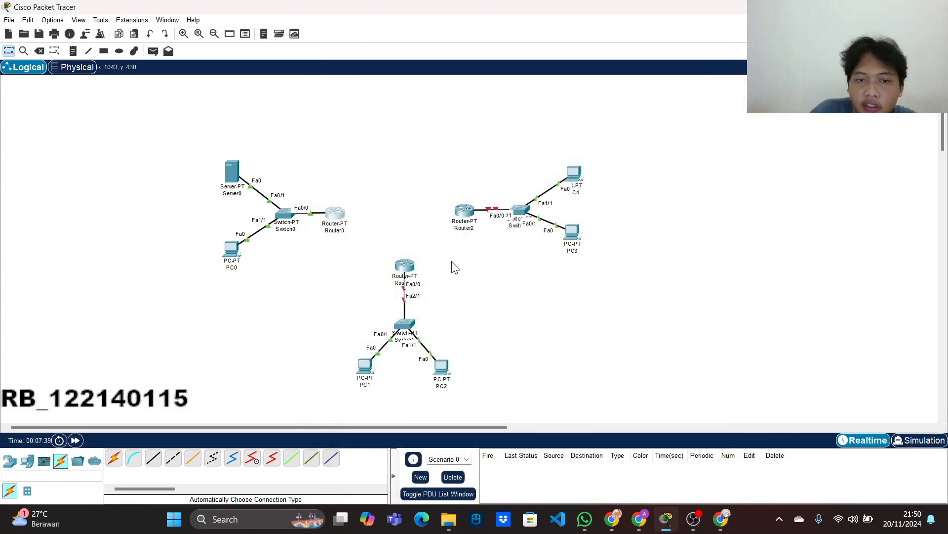
Enable the FastEthernet0/0 port on Router1
left_click(404, 270)
left_click(389, 96)
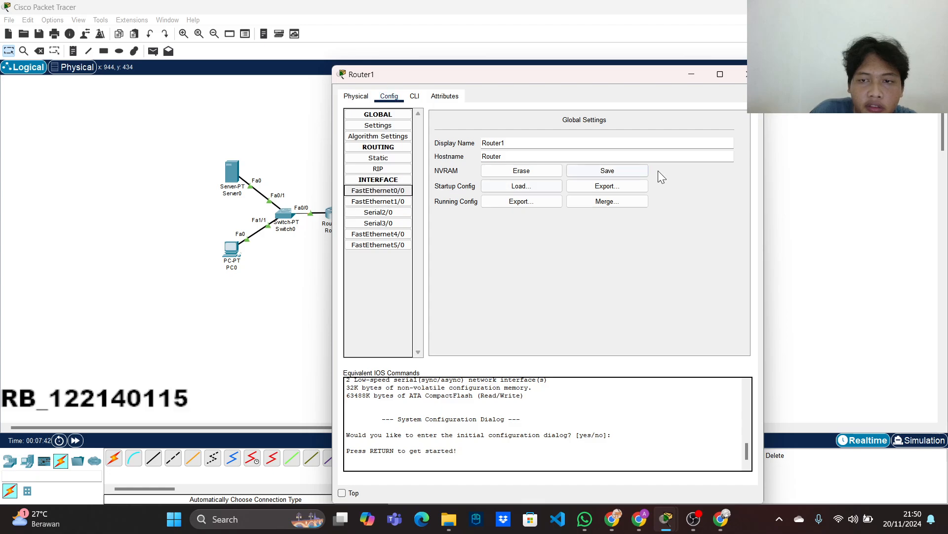
left_click(396, 191)
left_click(734, 130)
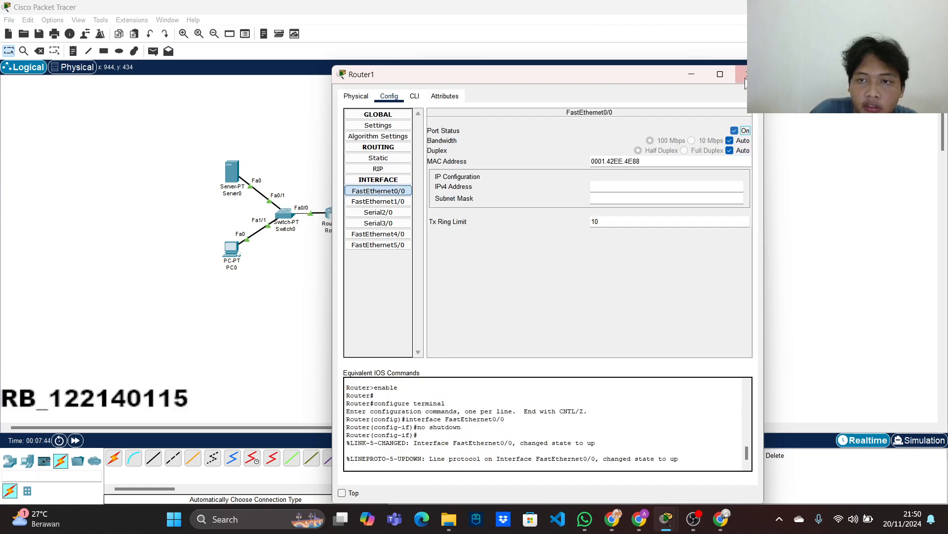
left_click(747, 74)
Enable the FastEthernet0/0 port on Router2
left_click(463, 211)
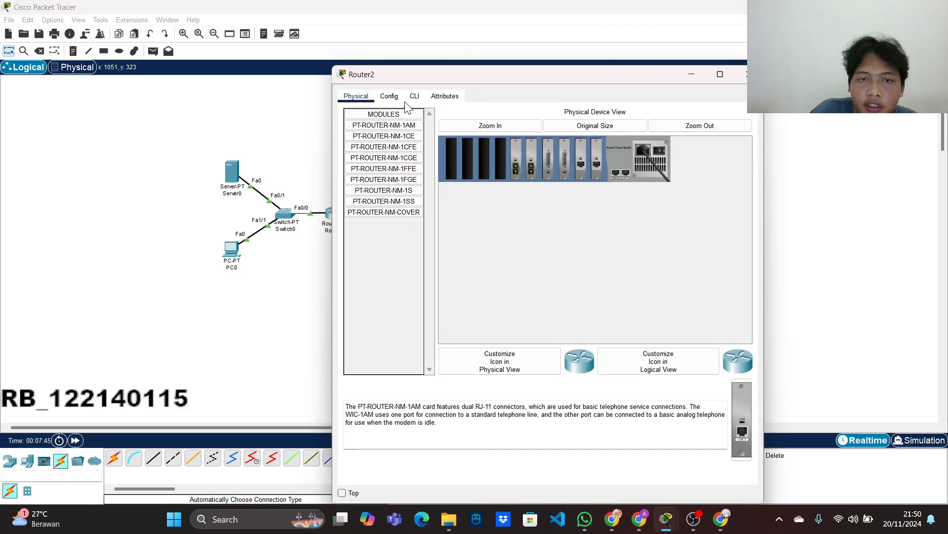
left_click(389, 96)
left_click(378, 191)
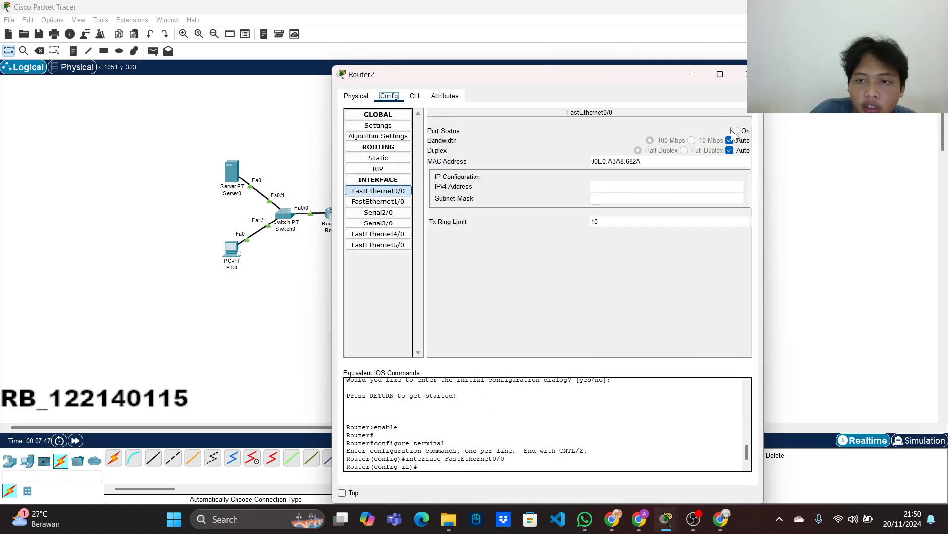
left_click(735, 131)
left_click(747, 74)
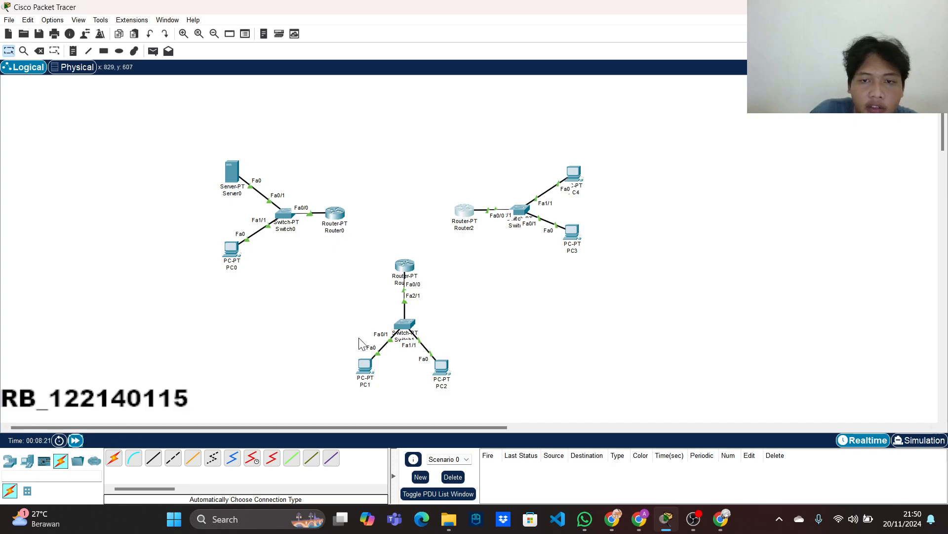
Connect Router0's Serial2/0 port to Router1's Serial2/0 port with a Serial DCE cable, starting at Router0
left_click(252, 463)
left_click(337, 217)
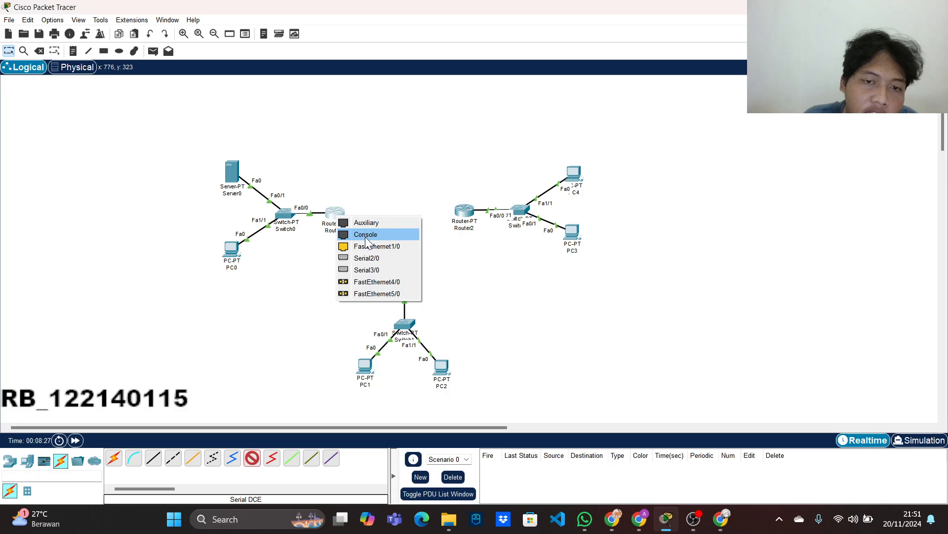
left_click(366, 259)
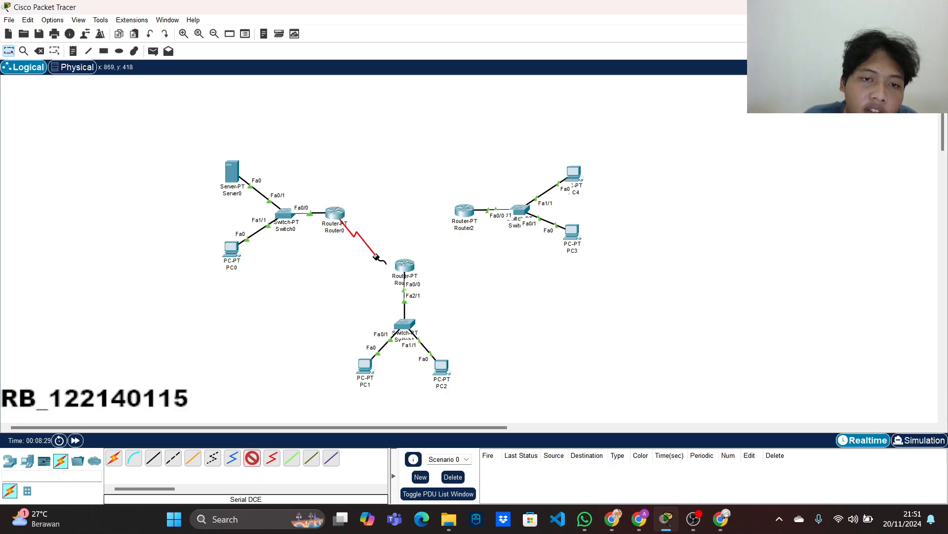
left_click(405, 265)
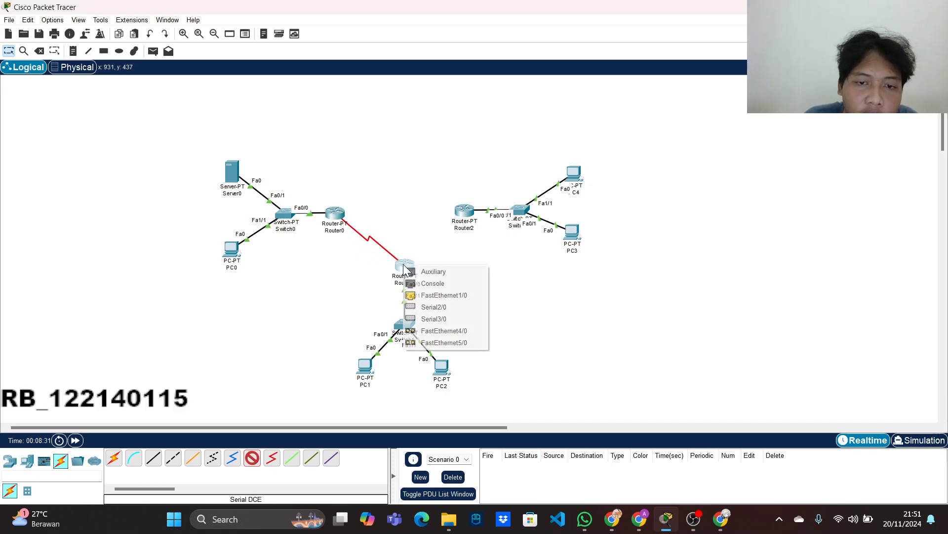
left_click(435, 307)
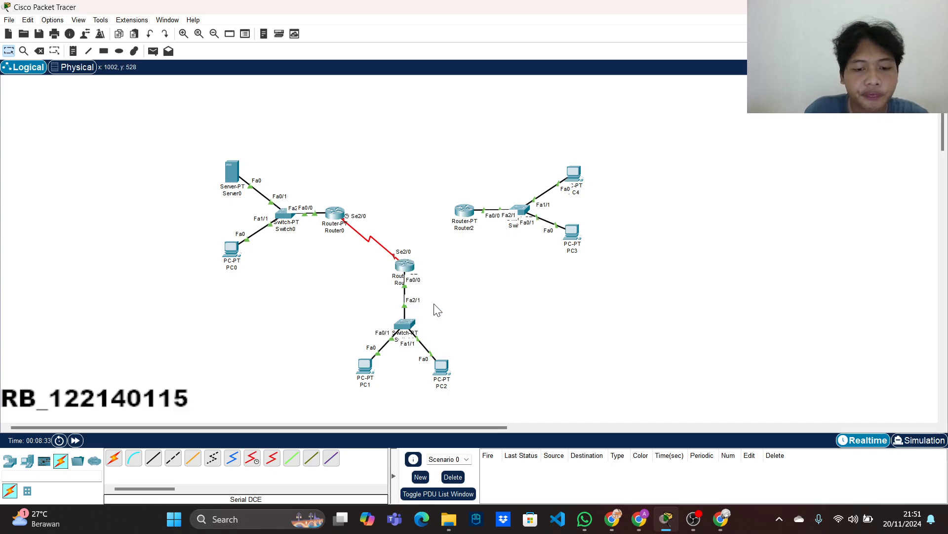
Give Router0's Serial2/0 interface the IPv4 address 192.168.1.1 with subnet mask 255.255.255.0, and enable the port
left_click(333, 214)
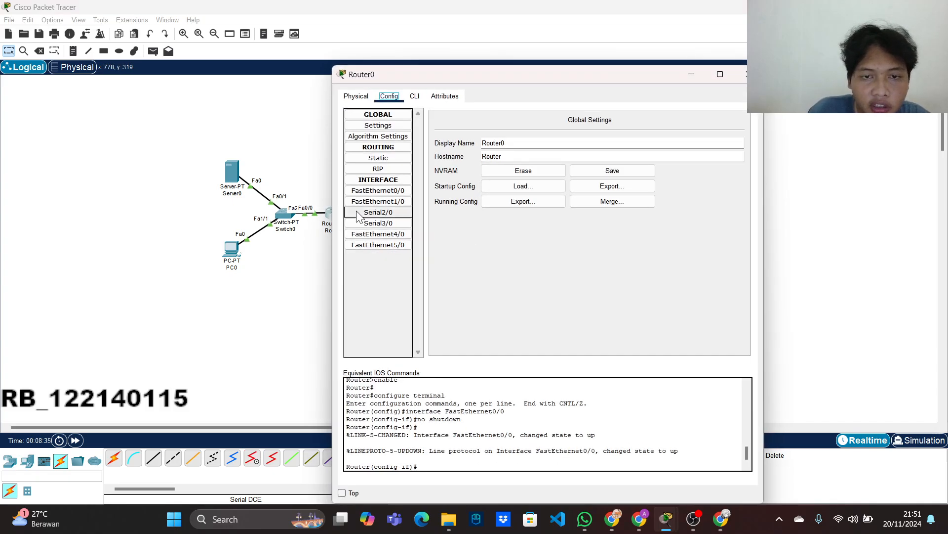
left_click(379, 214)
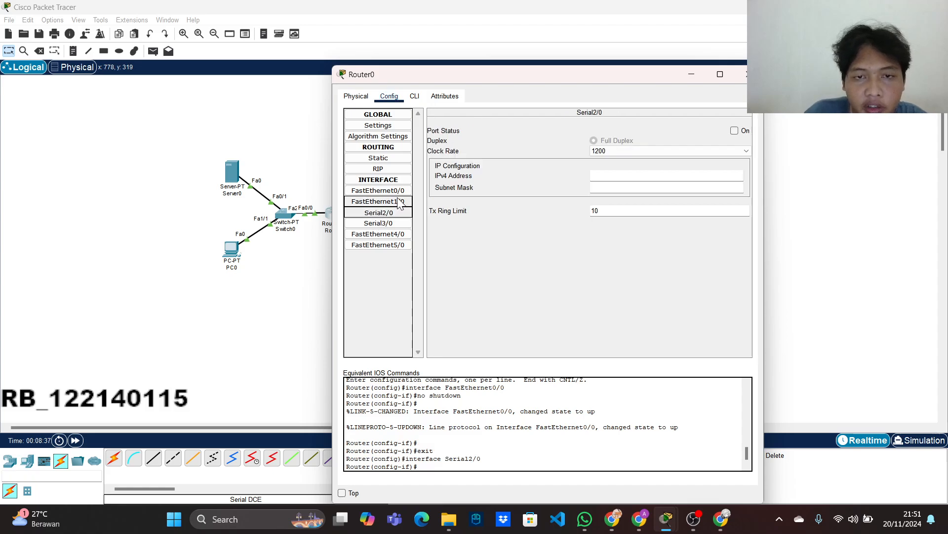
left_click(380, 190)
left_click(390, 214)
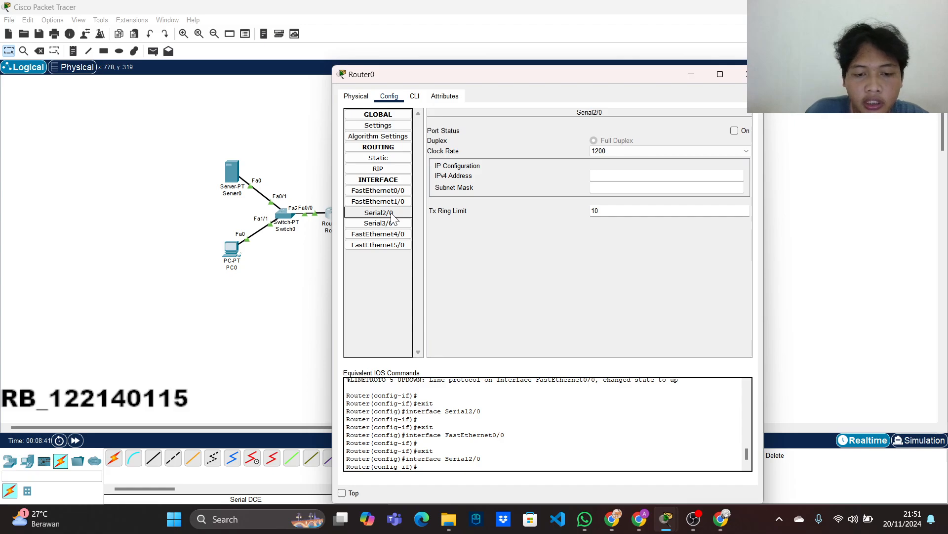
left_click(632, 178)
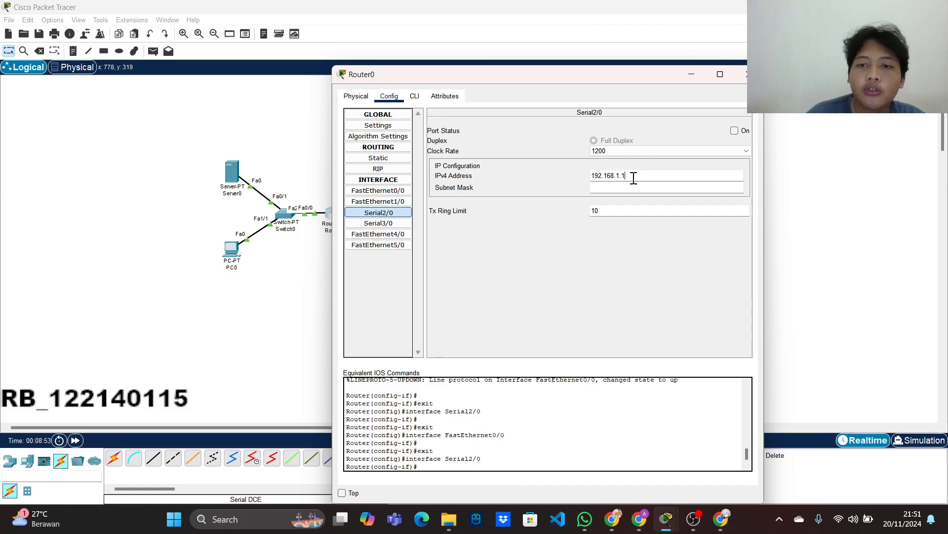
key("Return")
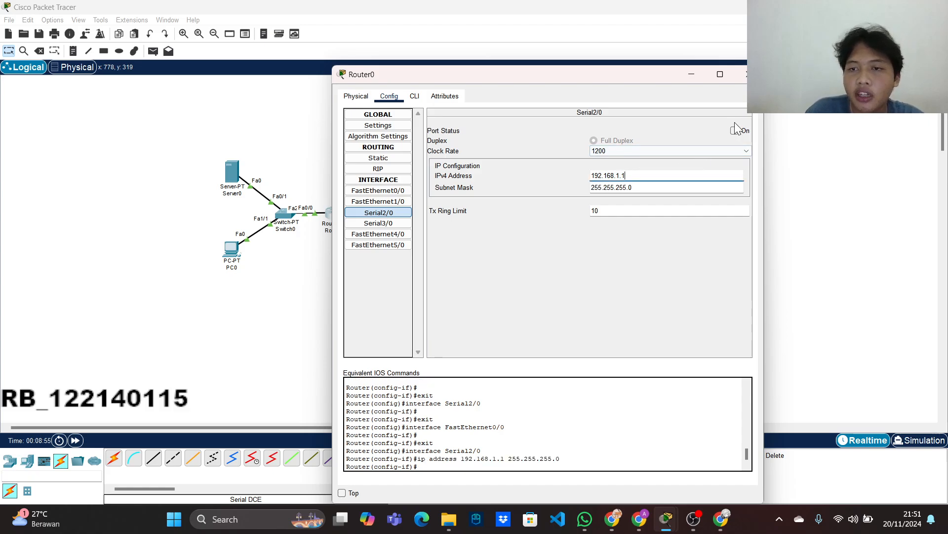
left_click(735, 130)
left_click(741, 74)
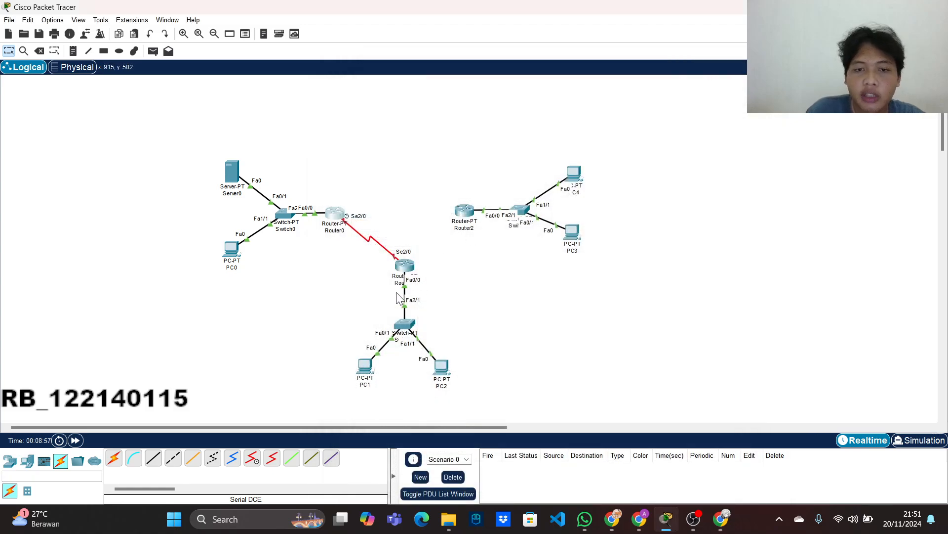
Give Router1's Serial2/0 interface the IPv4 address 192.168.1.2 with subnet mask 255.255.255.0, and enable the port
left_click(411, 265)
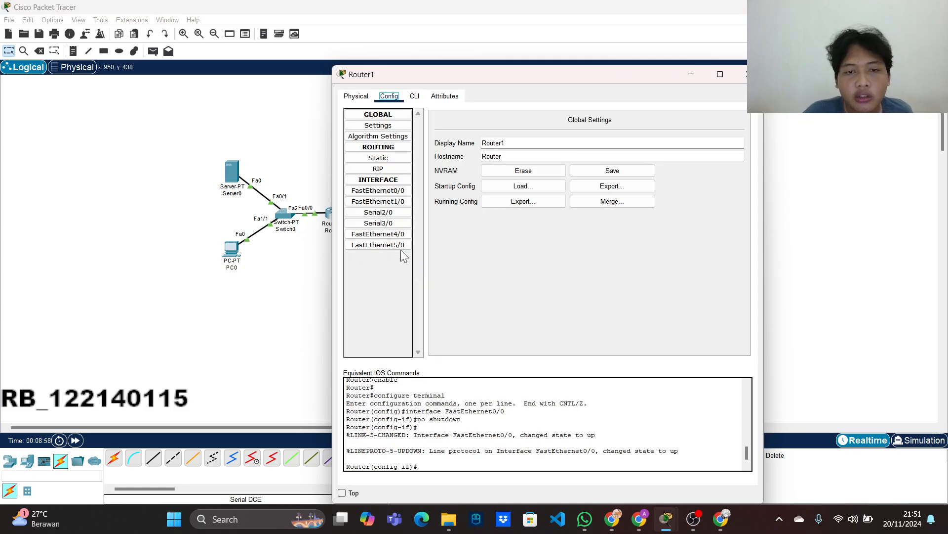
left_click(391, 215)
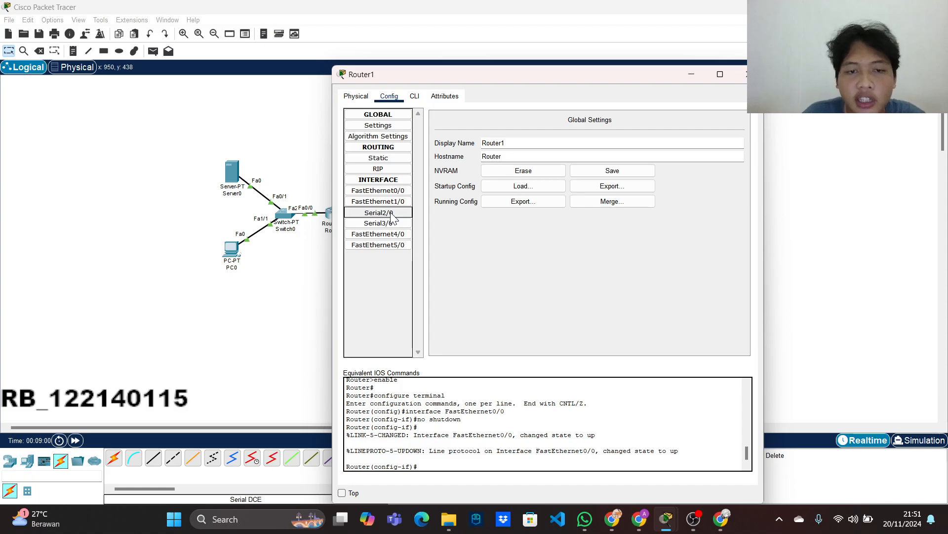
left_click(636, 179)
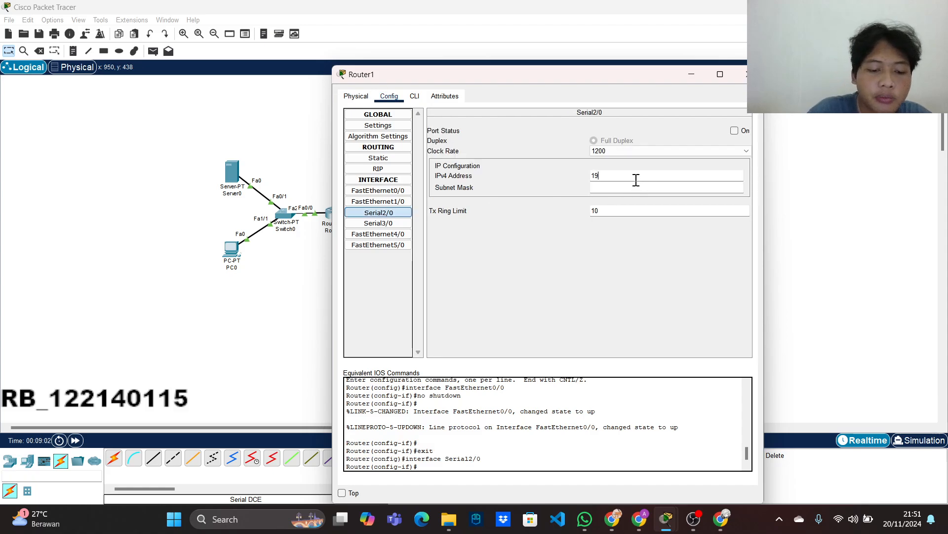
type("192.168.1.2")
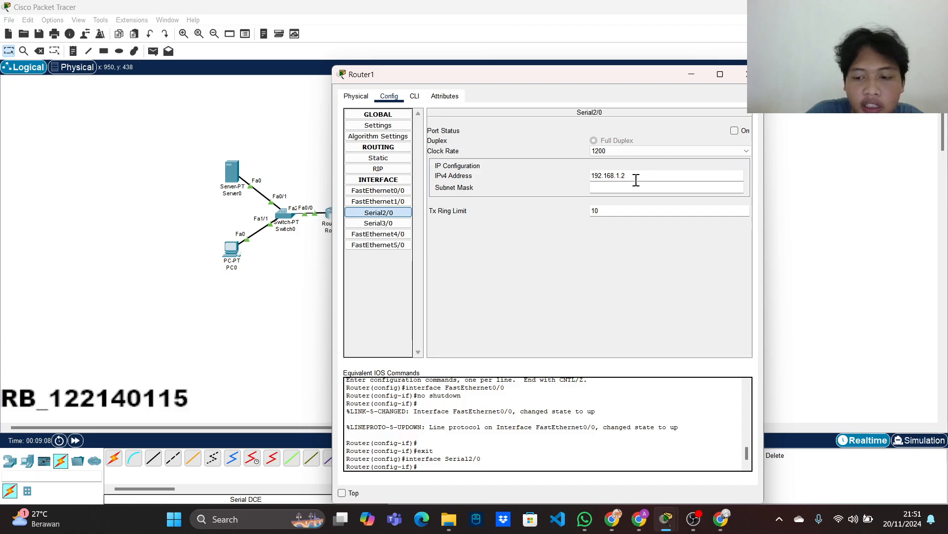
key("Tab")
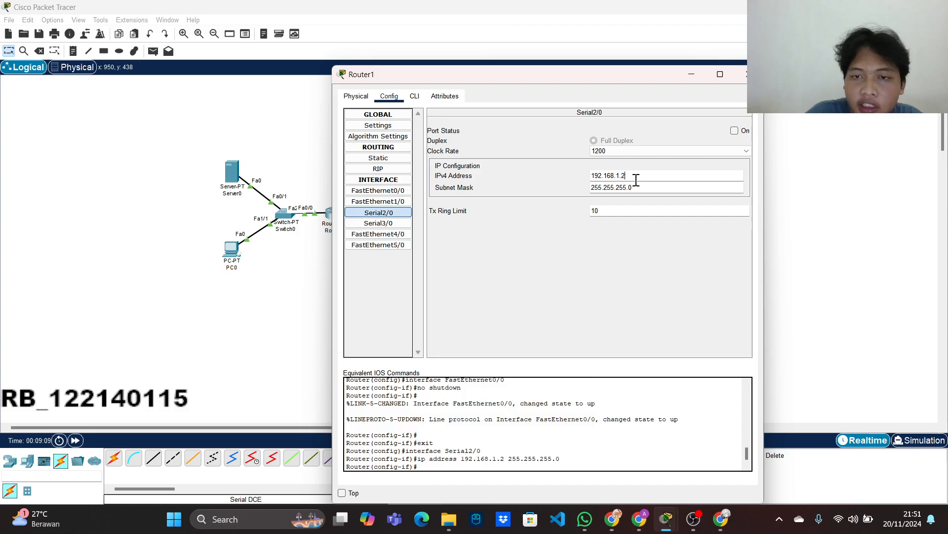
left_click(735, 131)
left_click(746, 74)
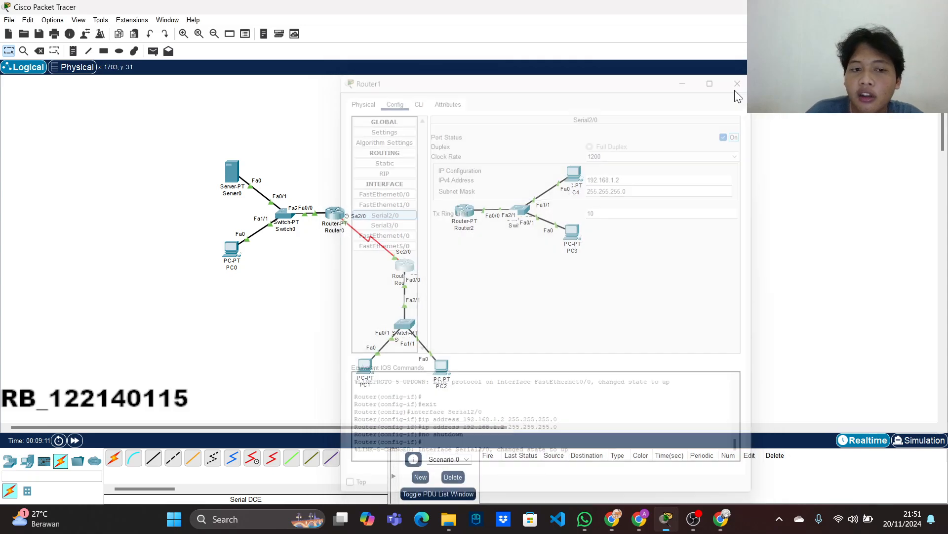
Connect Router1's Serial3/0 port to Router2's Serial3/0 port with a Serial DCE cable, starting at Router1
left_click(252, 458)
left_click(413, 269)
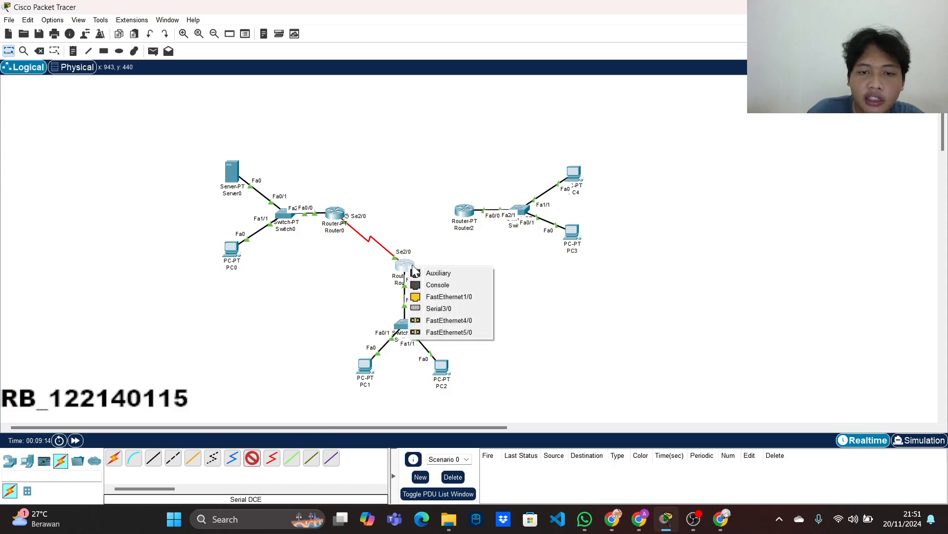
left_click(439, 308)
left_click(463, 212)
left_click(492, 264)
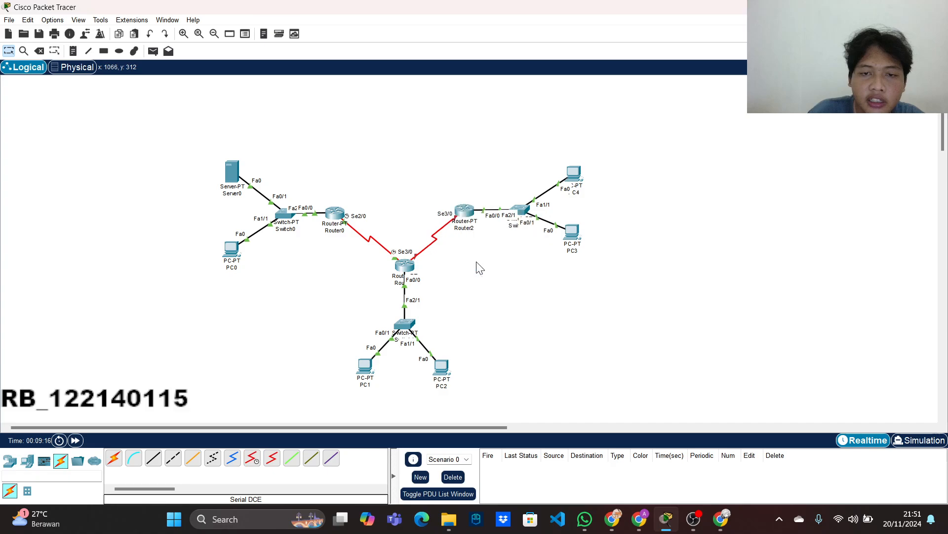
Enable Router1's Serial3/0 port and set its IPv4 address to 192.168.2.1
left_click(404, 267)
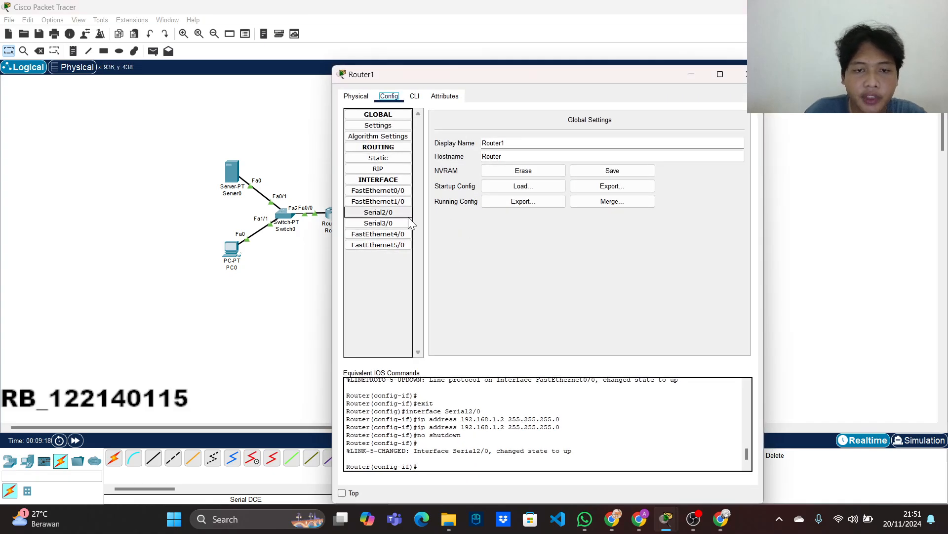
left_click(401, 225)
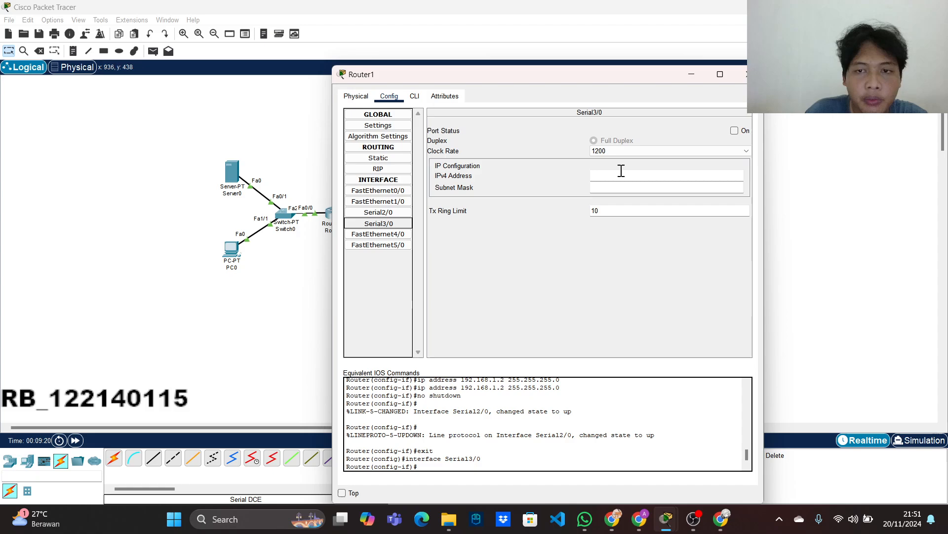
left_click(734, 130)
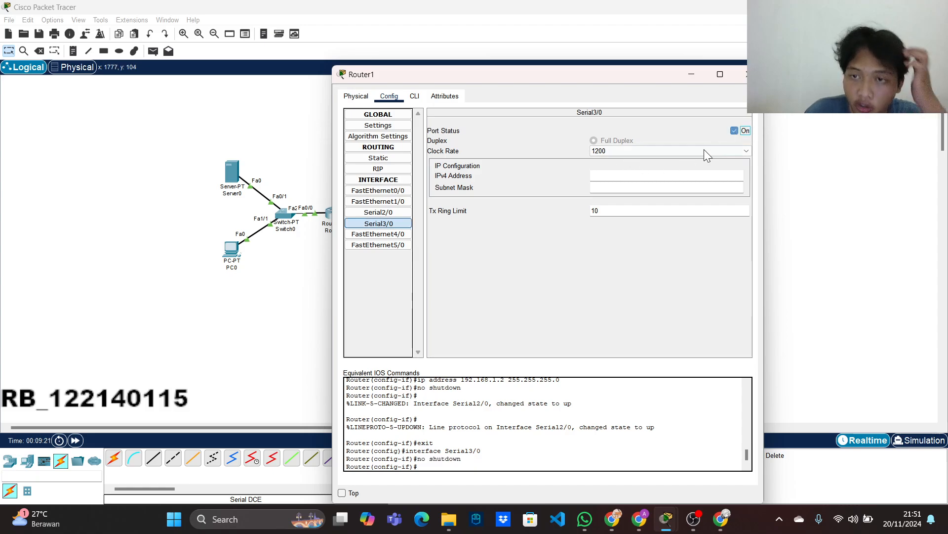
left_click(657, 174)
type("198")
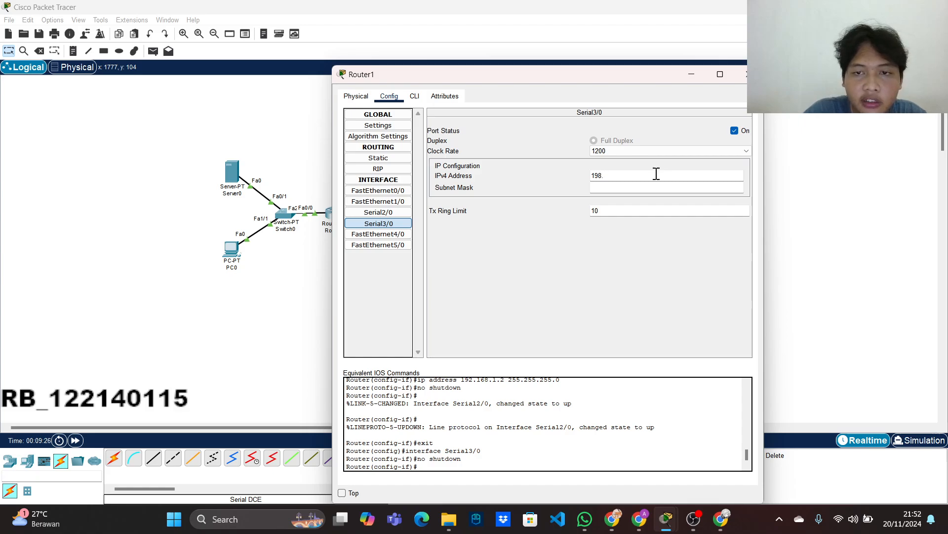
type(".168")
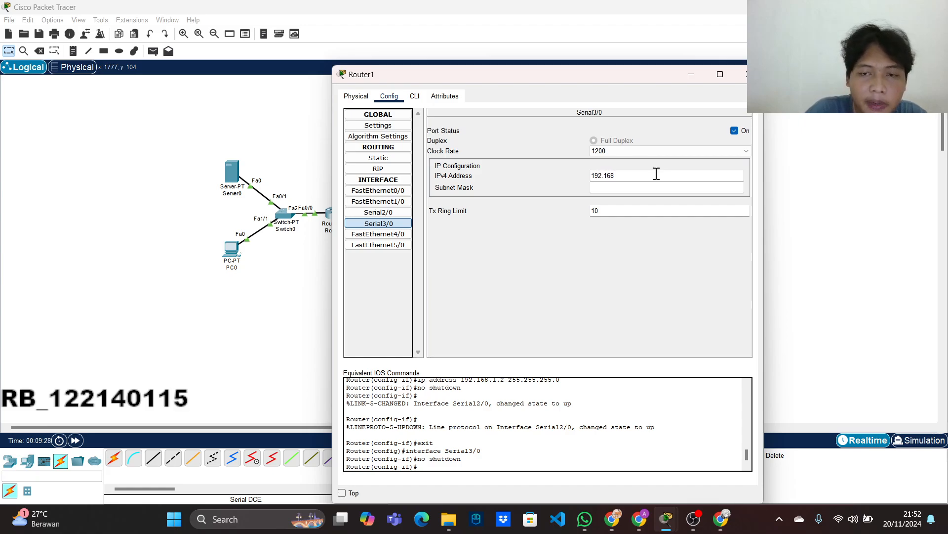
type(".2.1")
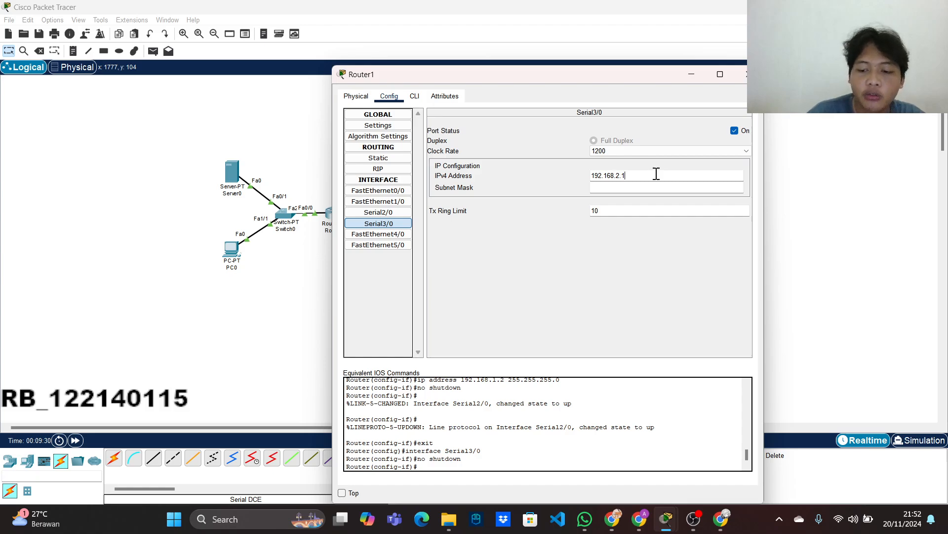
key("alt+F4")
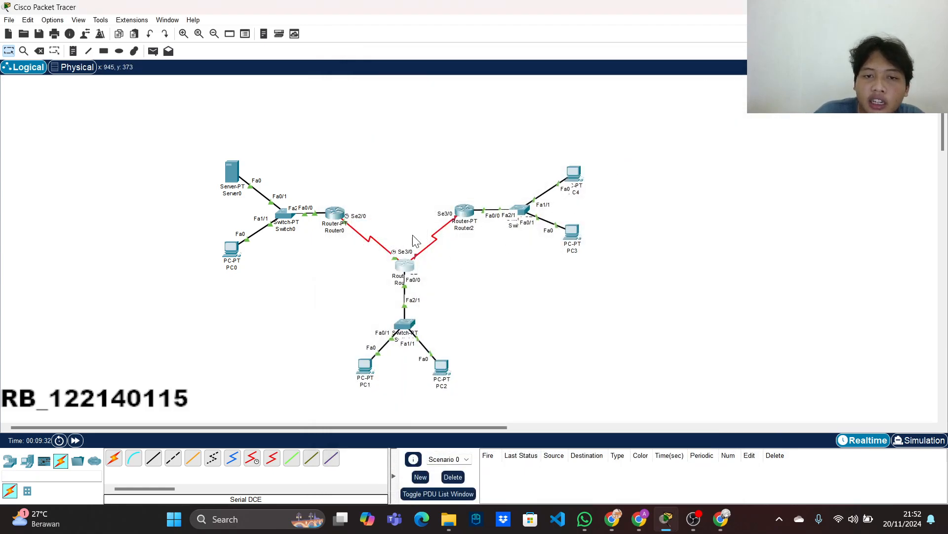
Enable Router2's Serial3/0 port and set its IPv4 address to 192.168.2.2 with subnet mask 255.255.255.0
left_click(464, 211)
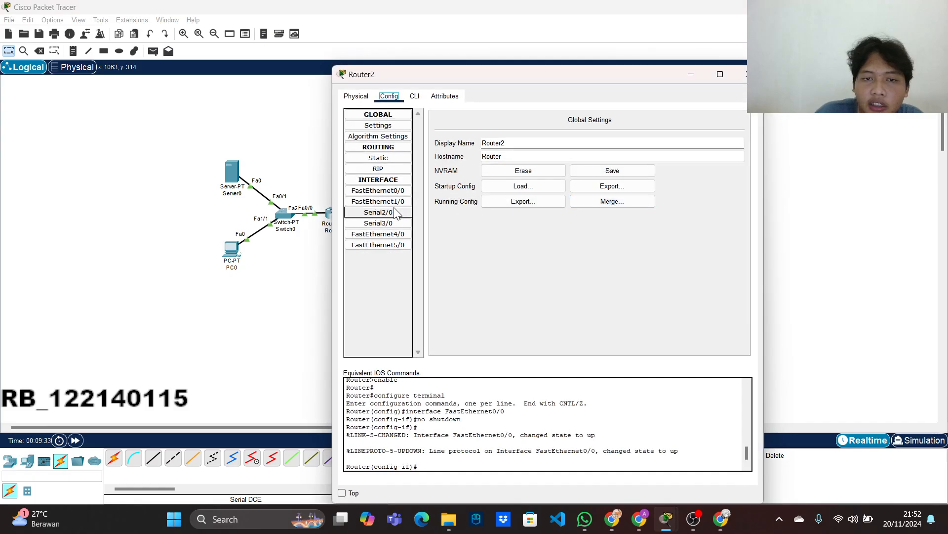
left_click(378, 222)
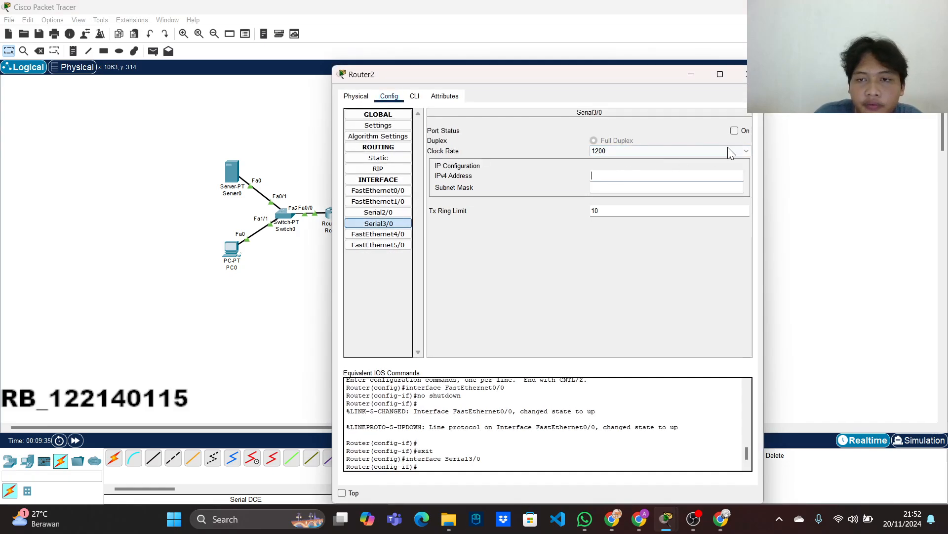
left_click(735, 130)
left_click(654, 174)
type("192.168.2.2")
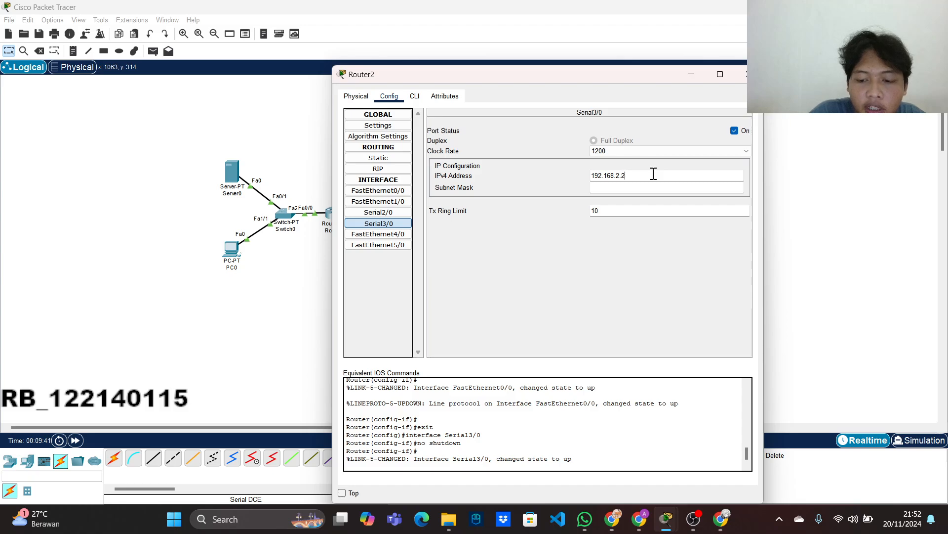
key("Return")
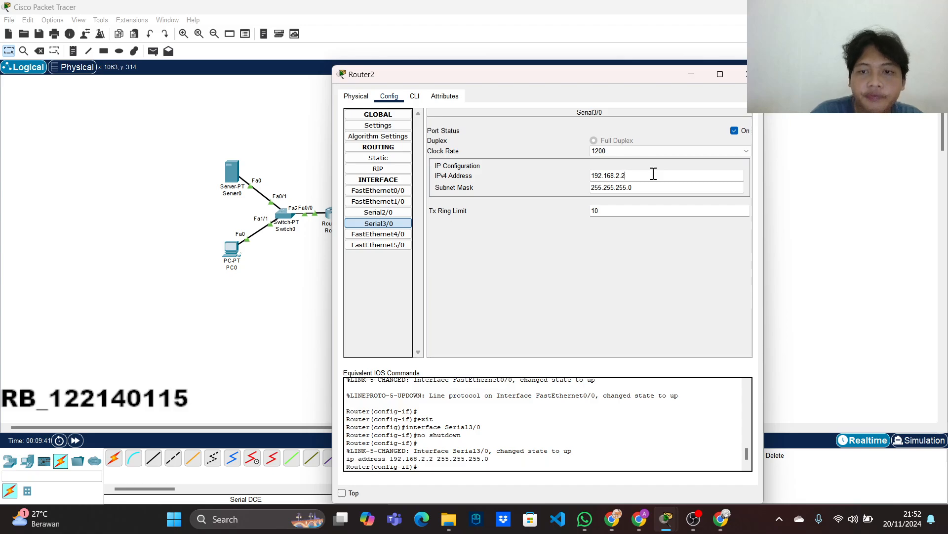
left_click(747, 74)
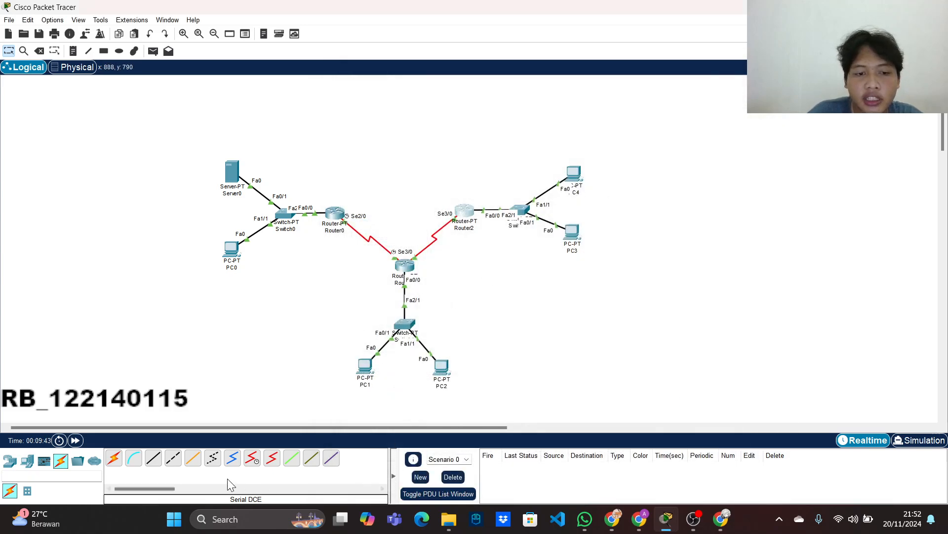
Connect Router2's Serial2/0 port to Router0's Serial3/0 port with a Serial DCE cable, starting at Router2
left_click(252, 459)
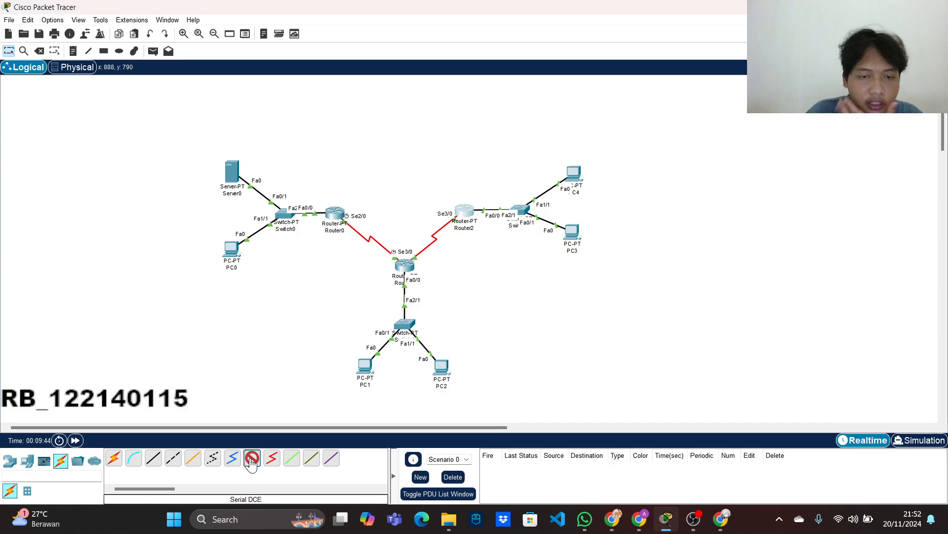
left_click(472, 218)
left_click(489, 257)
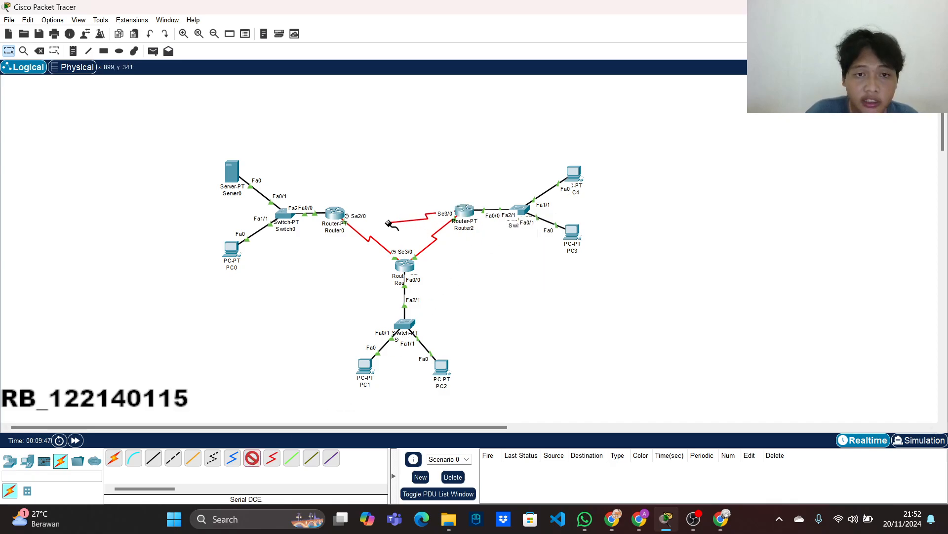
left_click(340, 215)
left_click(395, 256)
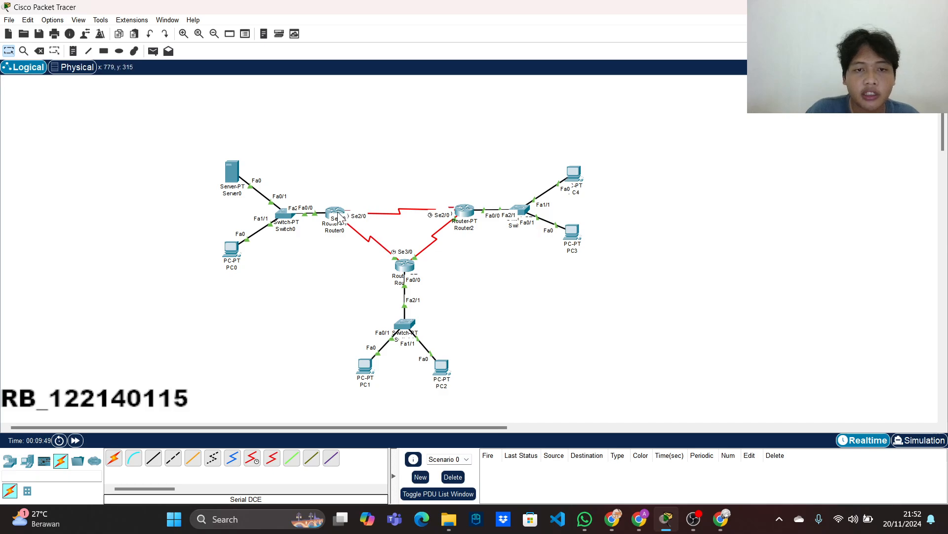
Enable Router0's Serial3/0 port and set its IPv4 address to 192.168.3.1 with subnet mask 255.255.255.0
left_click(346, 217)
left_click(385, 223)
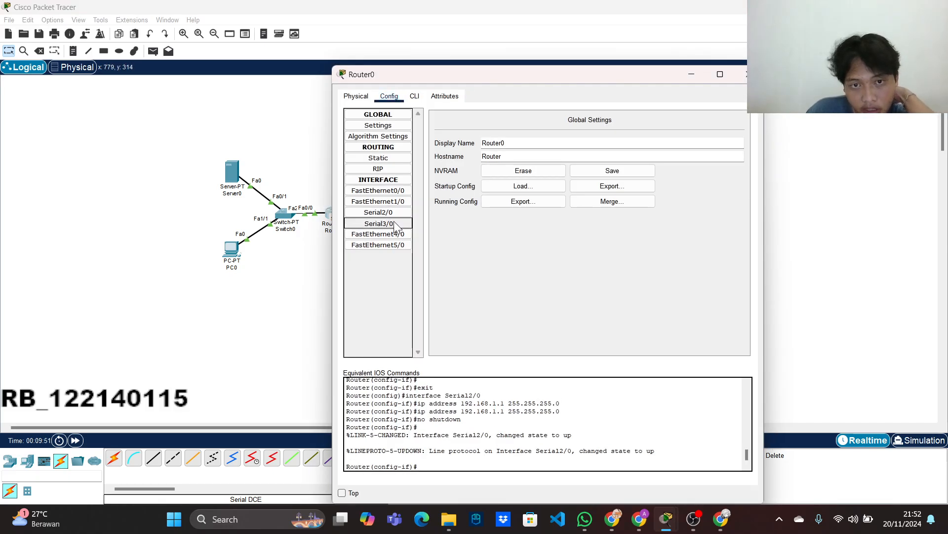
left_click(735, 131)
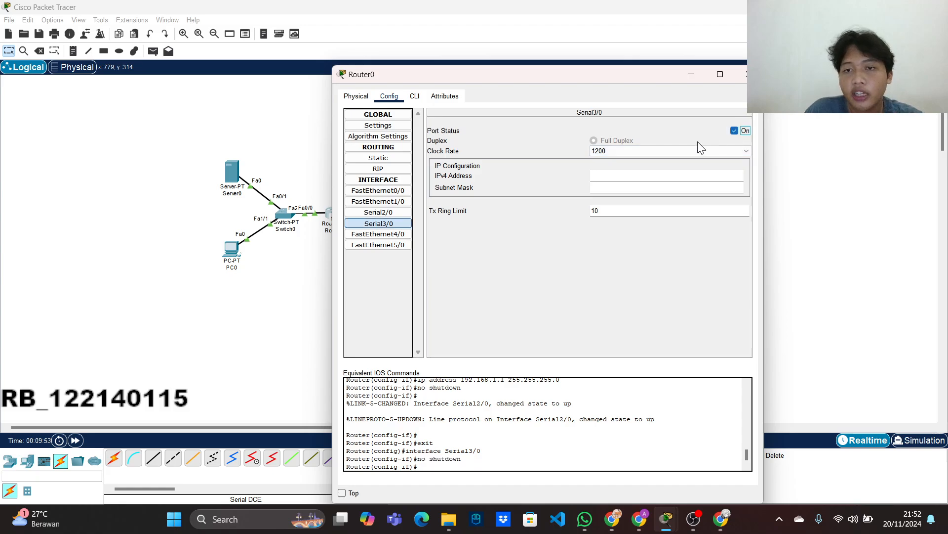
left_click(645, 176)
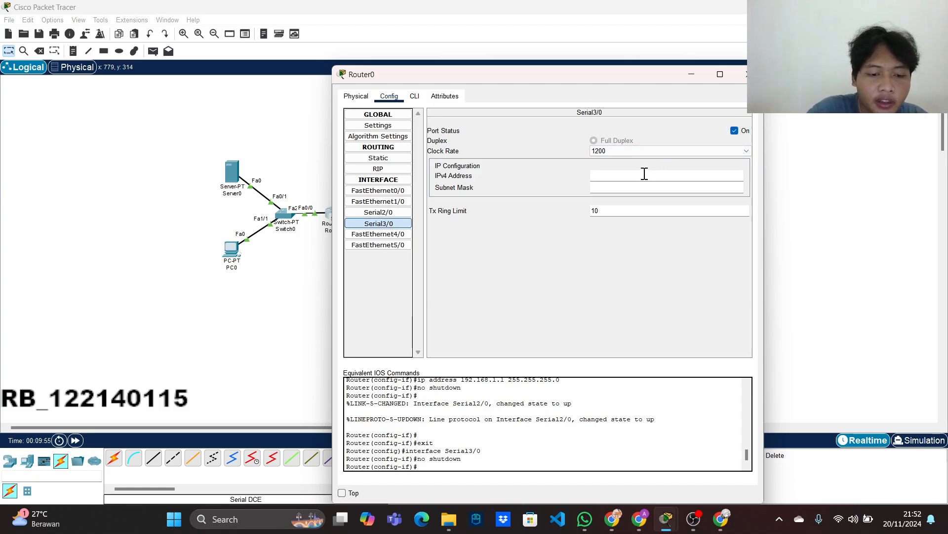
type("192.1")
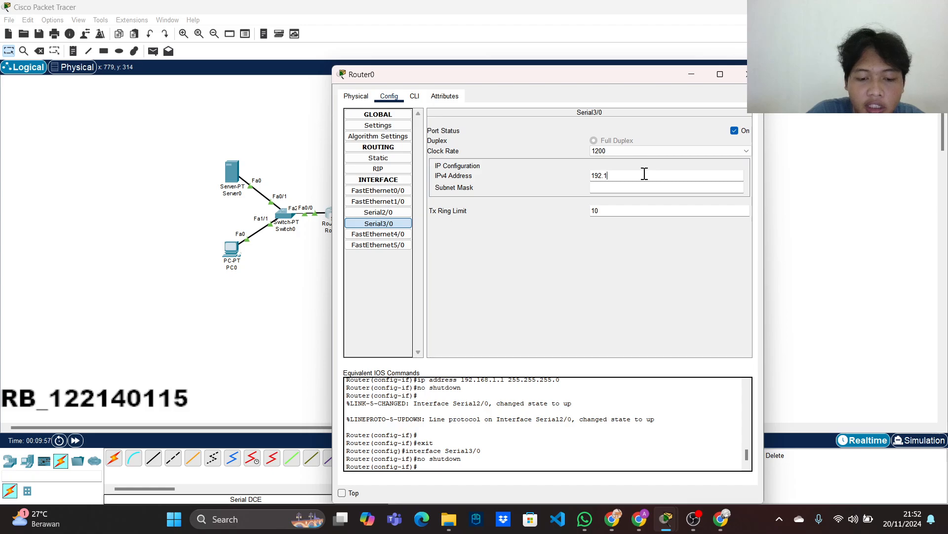
type("68.3.1")
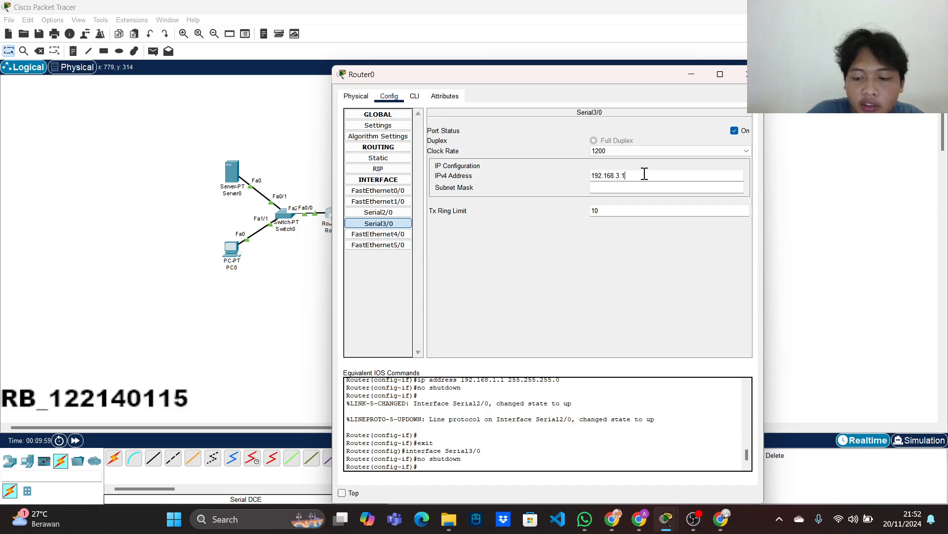
key("Tab")
left_click(746, 74)
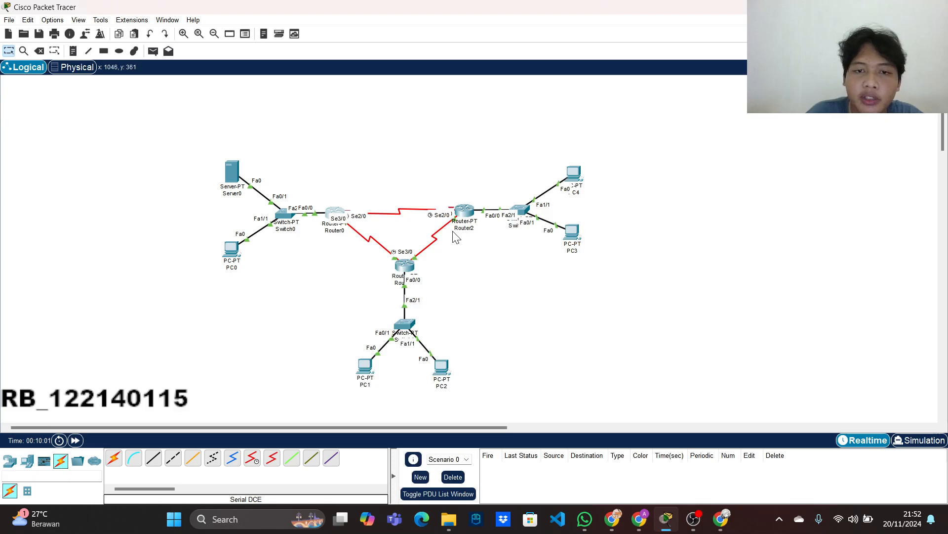
Enable Router2's Serial2/0 port and set its IPv4 address to 192.168.3.2 with subnet mask 255.255.255.0
left_click(463, 211)
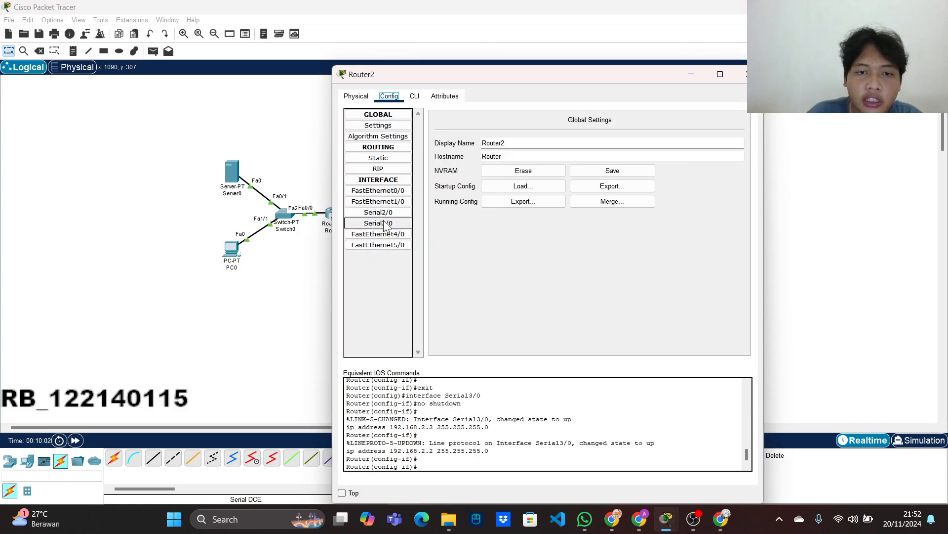
left_click(380, 212)
left_click(734, 131)
left_click(644, 176)
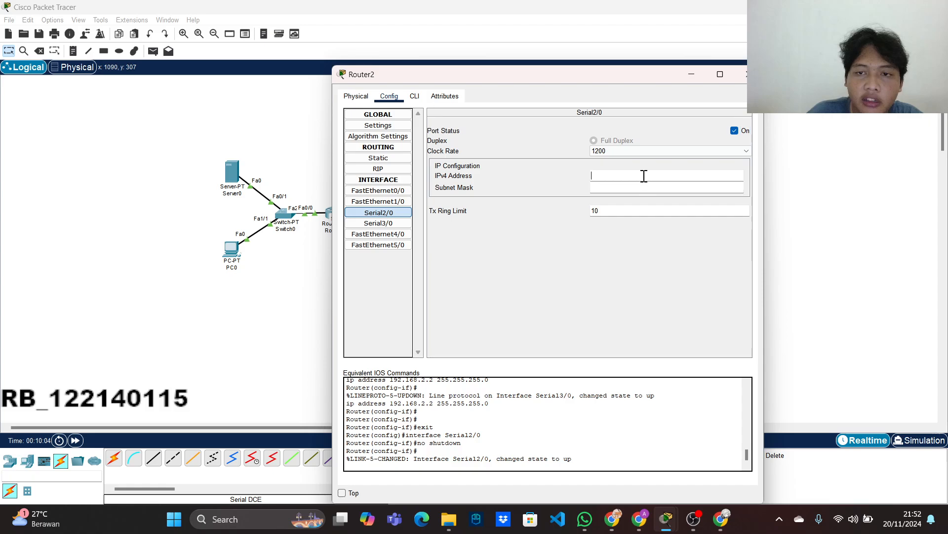
type("192.168")
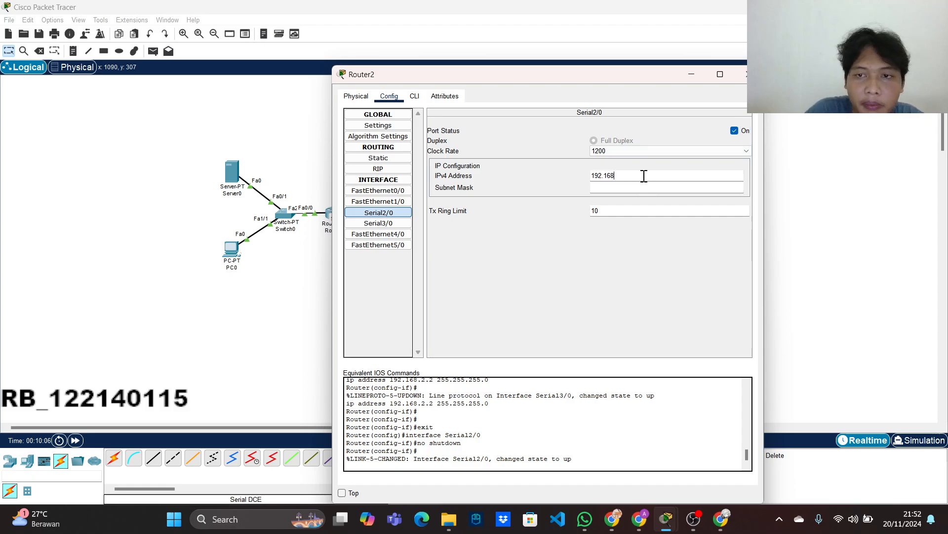
type(".3")
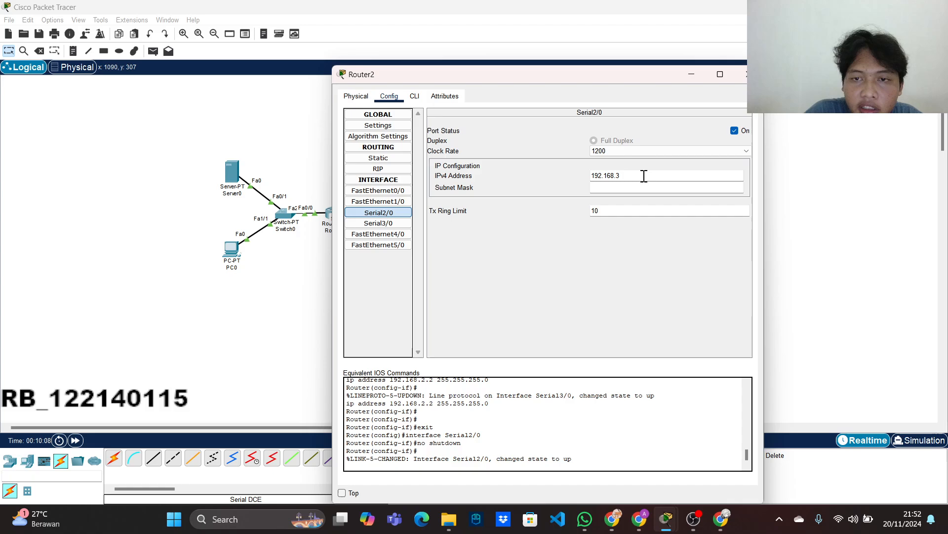
type(".2")
key("Return")
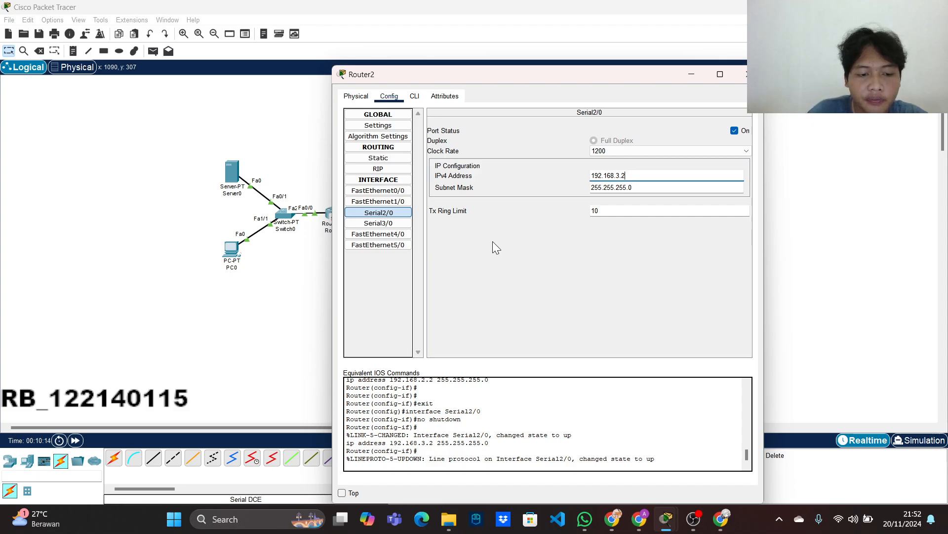
left_click(744, 76)
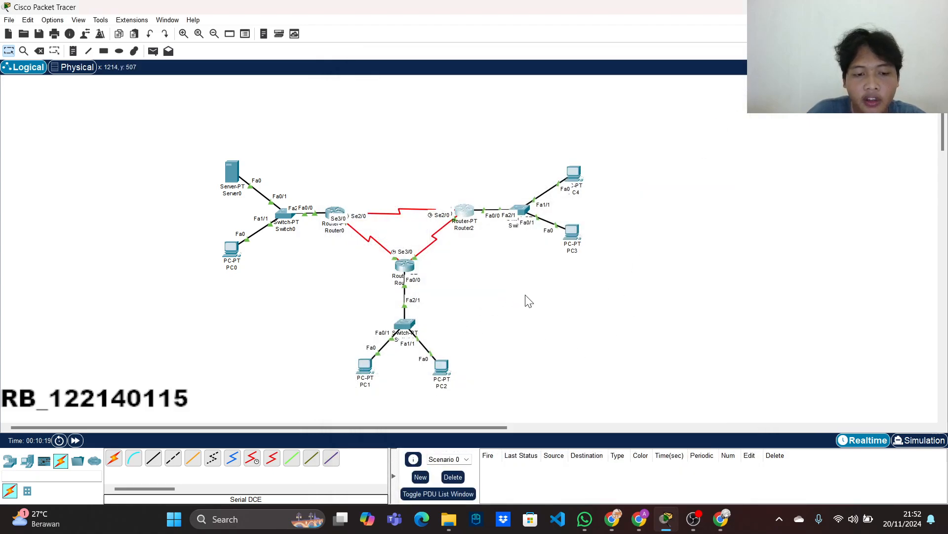
Add the networks 192.168.15.0, 192.168.1.0 and 192.168.3.0 to Router0's RIP routing
left_click(331, 212)
left_click(378, 170)
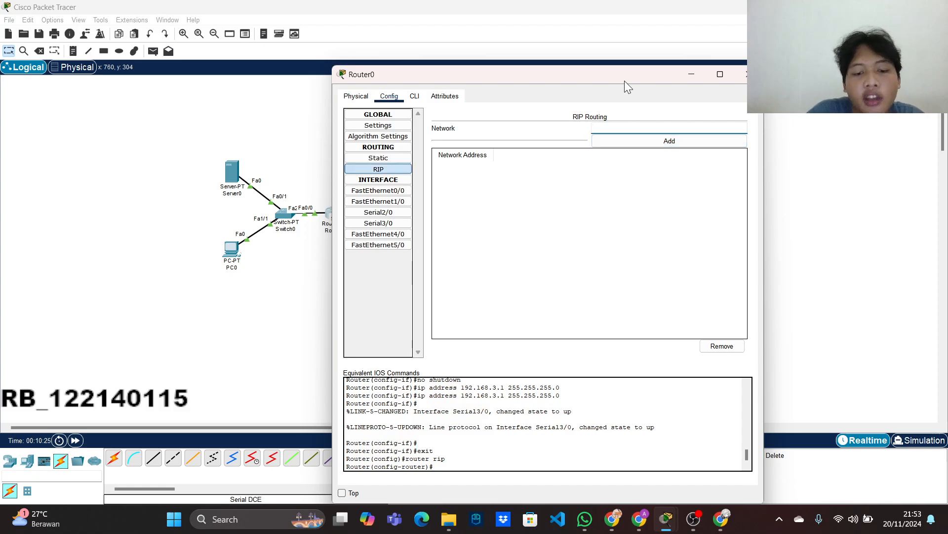
type("192")
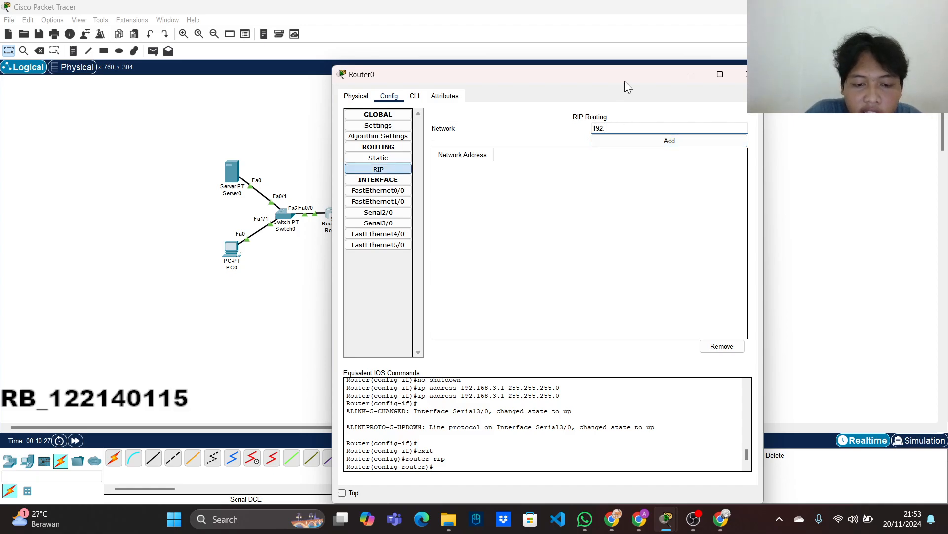
type(".168.15.0")
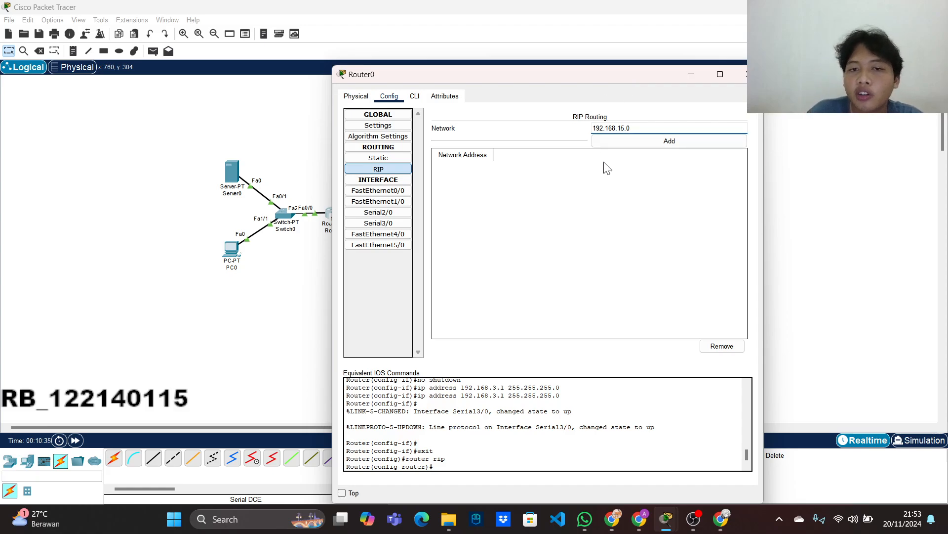
left_click(613, 141)
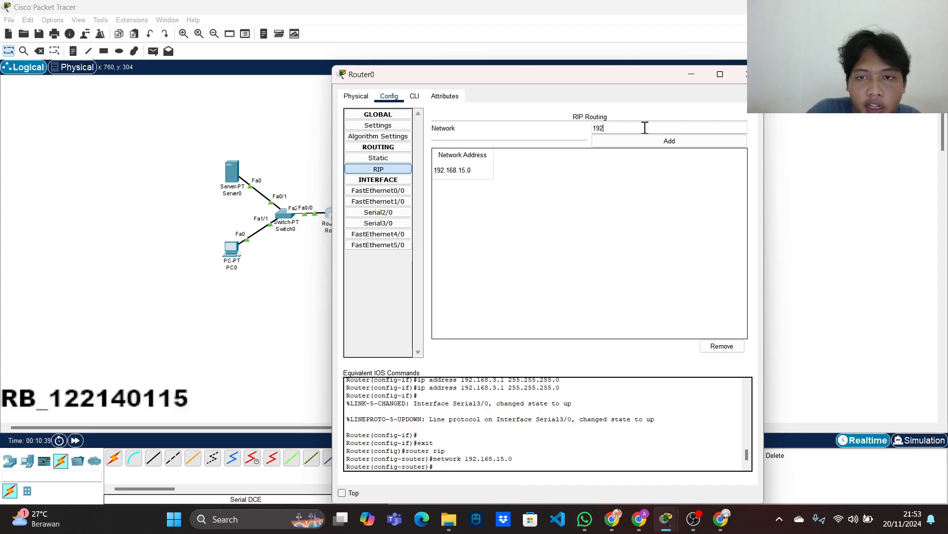
type("192.168")
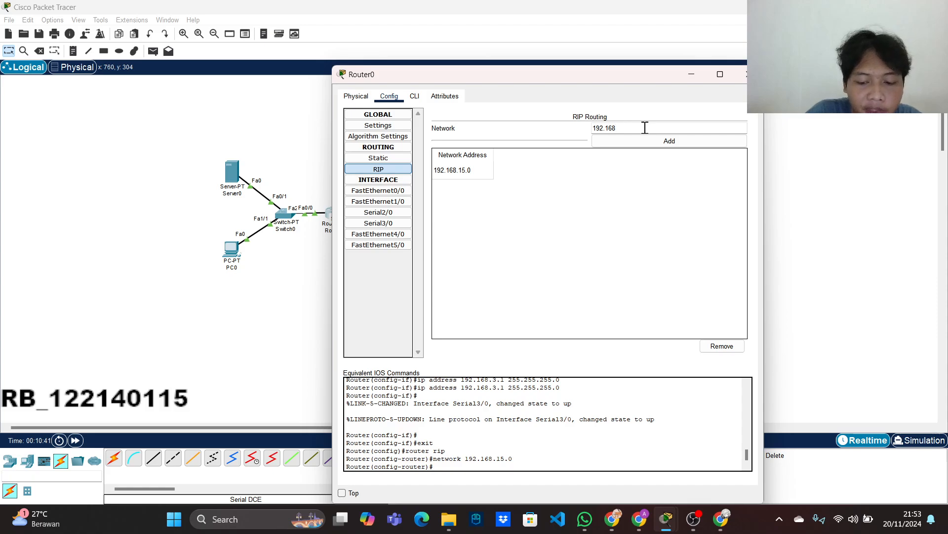
type(".1.0")
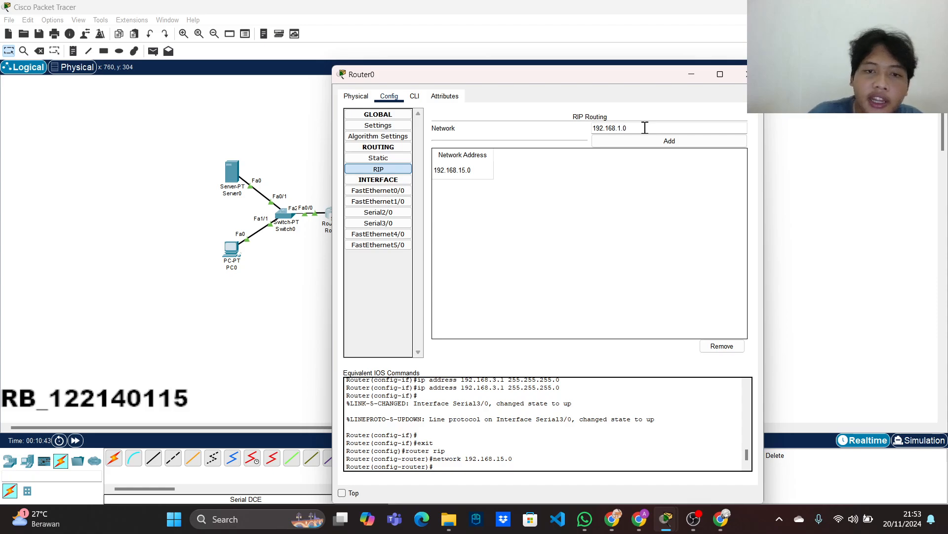
left_click(650, 141)
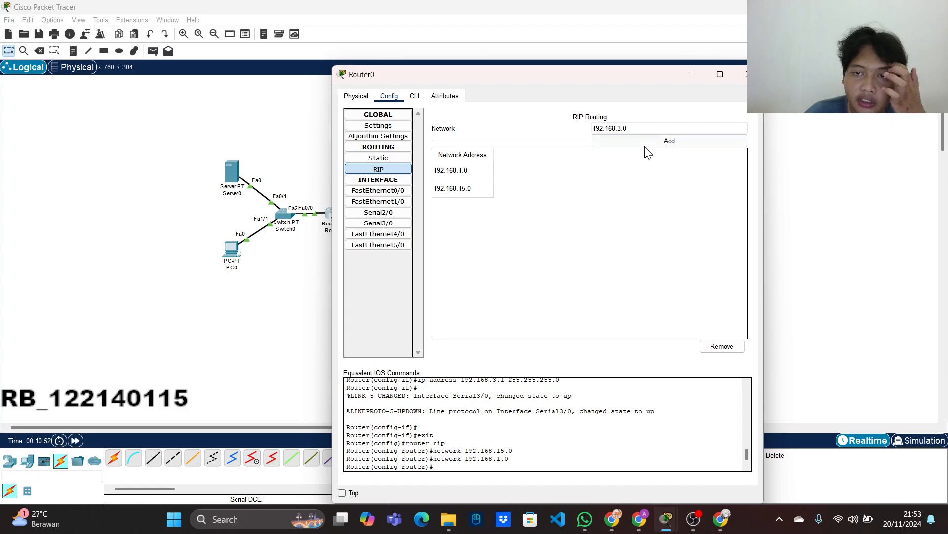
left_click(667, 139)
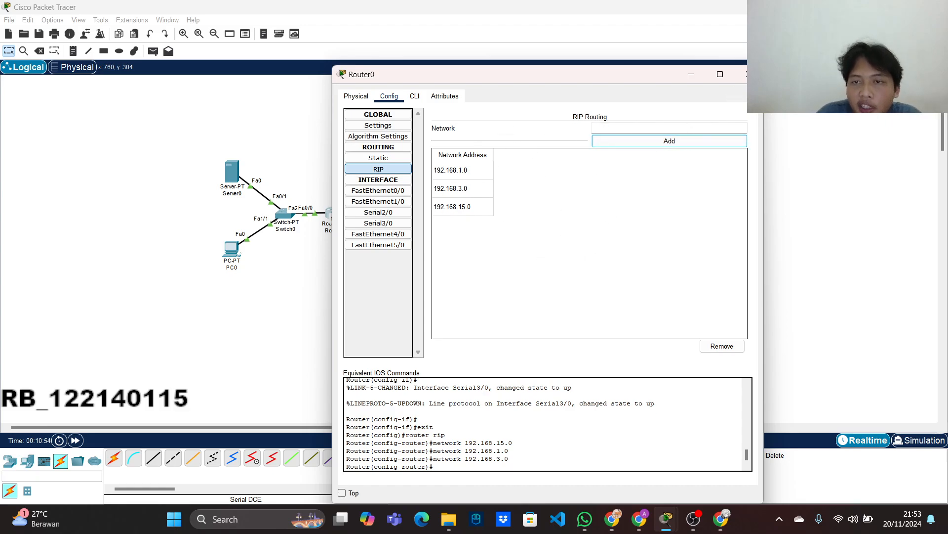
left_click(746, 74)
left_click(404, 324)
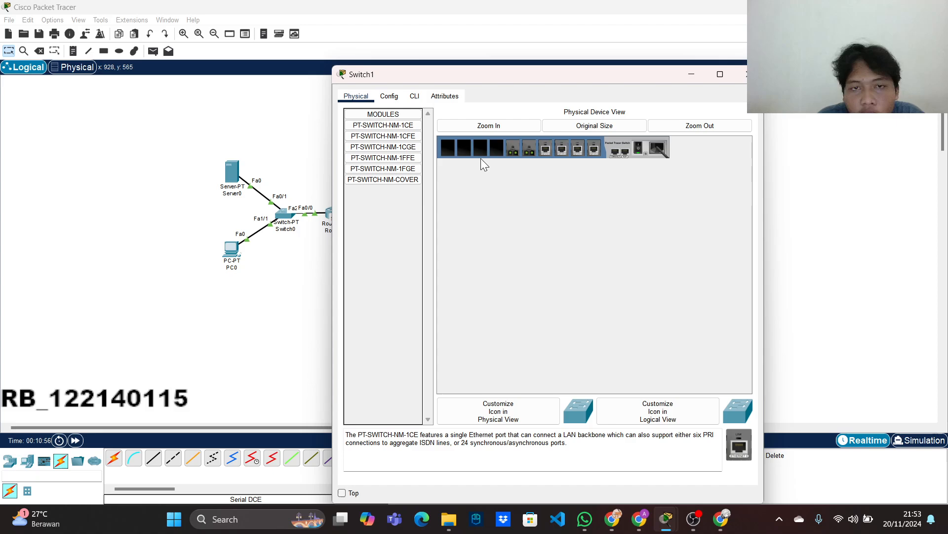
left_click(389, 96)
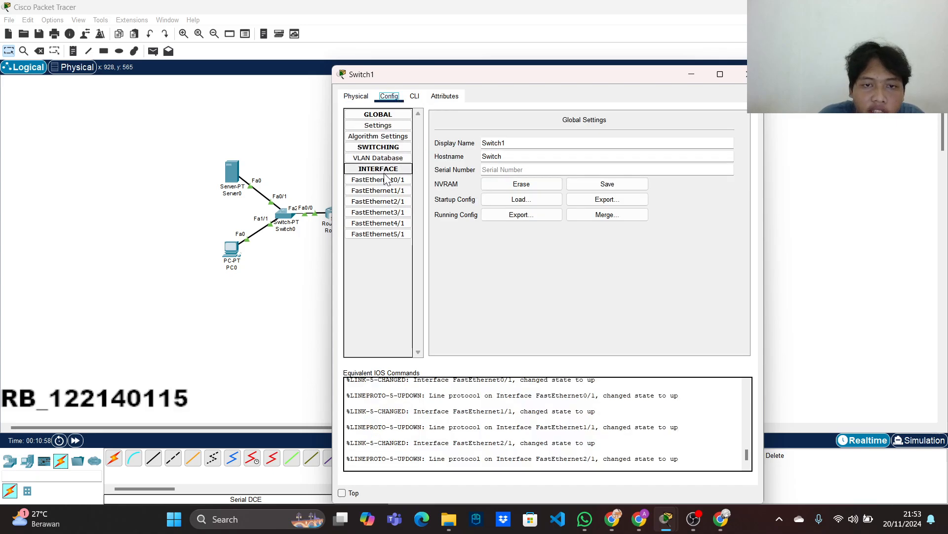
left_click(356, 96)
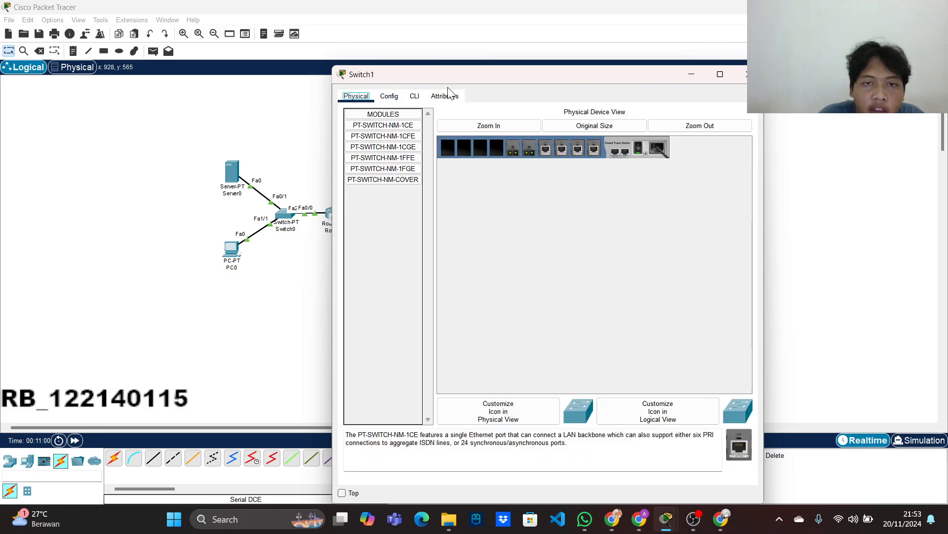
left_click(746, 74)
Add the network 192.168.30.0 to Router1's RIP routing
left_click(401, 260)
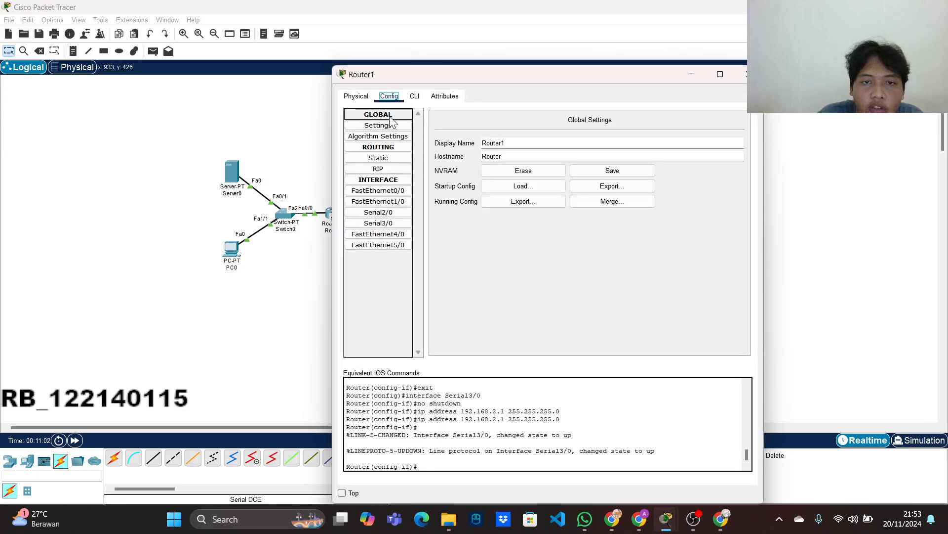
left_click(378, 169)
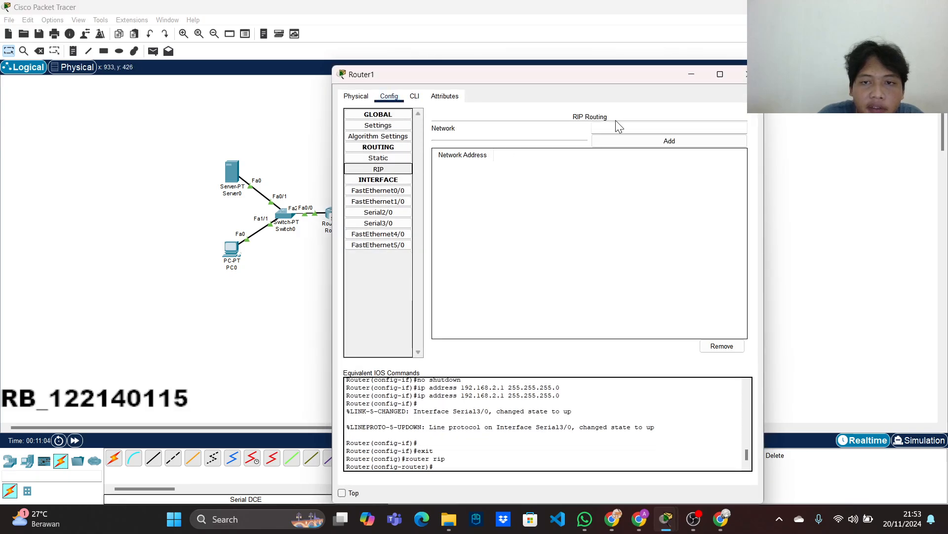
left_click(612, 127)
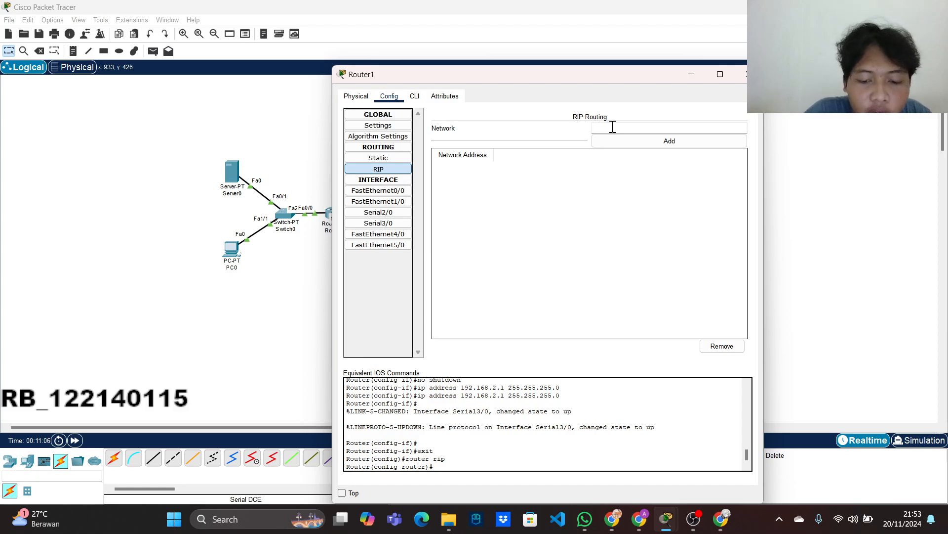
type("192.168")
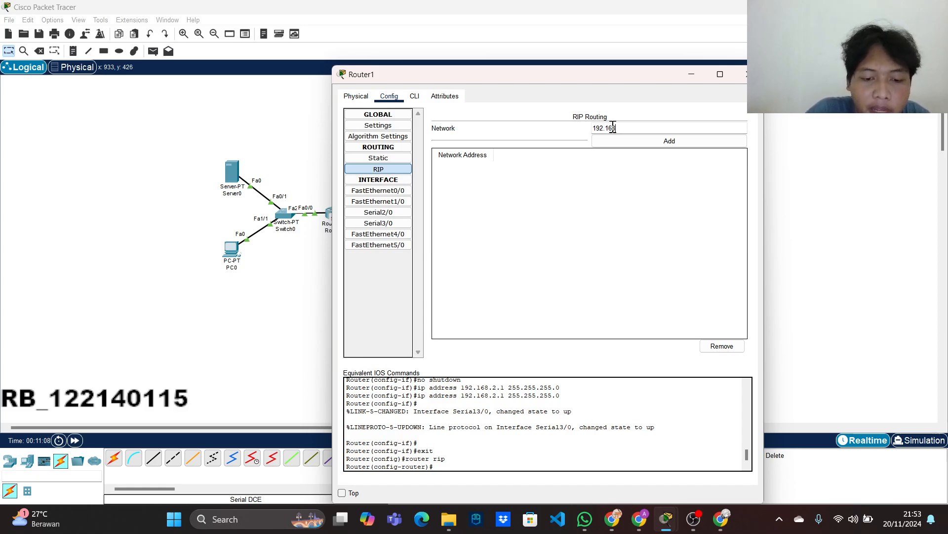
type(".30")
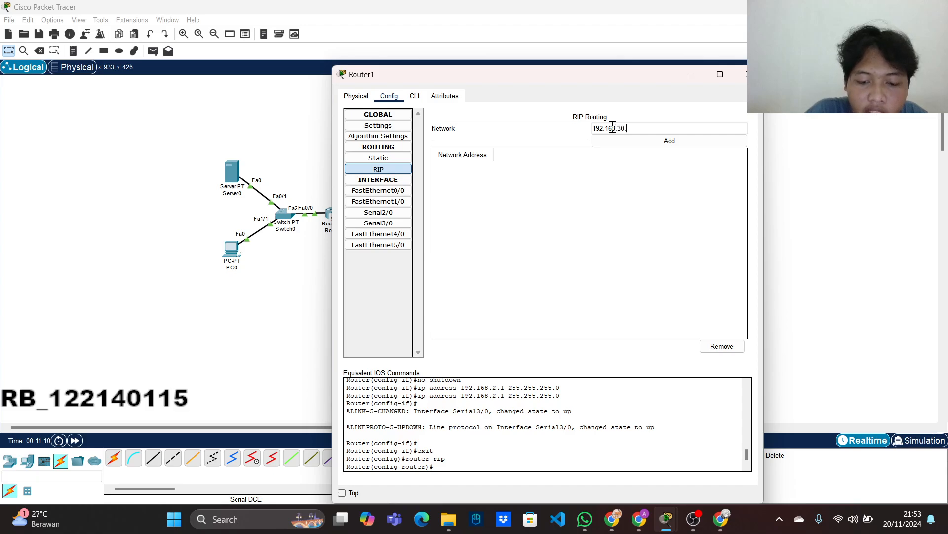
type(".0")
left_click(637, 140)
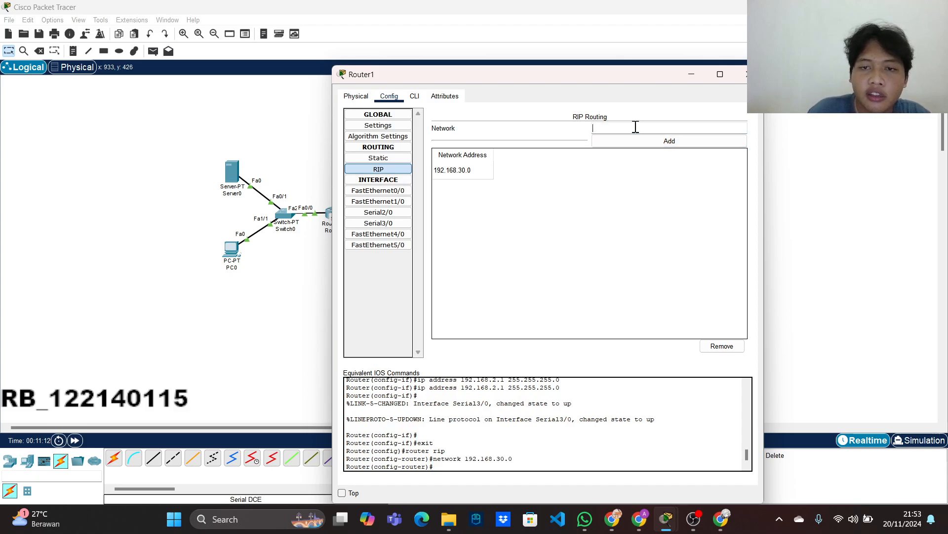
Add the networks 192.168.1.0 and 192.168.2.0 to Router1's RIP routing and close its configuration window
left_click(635, 127)
type("192.168.1.0")
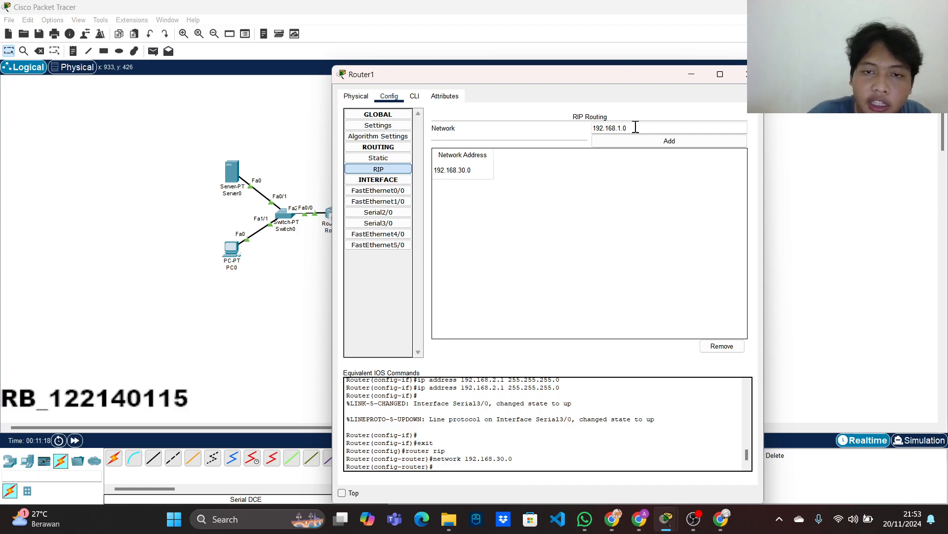
left_click(670, 140)
left_click(649, 124)
type("19")
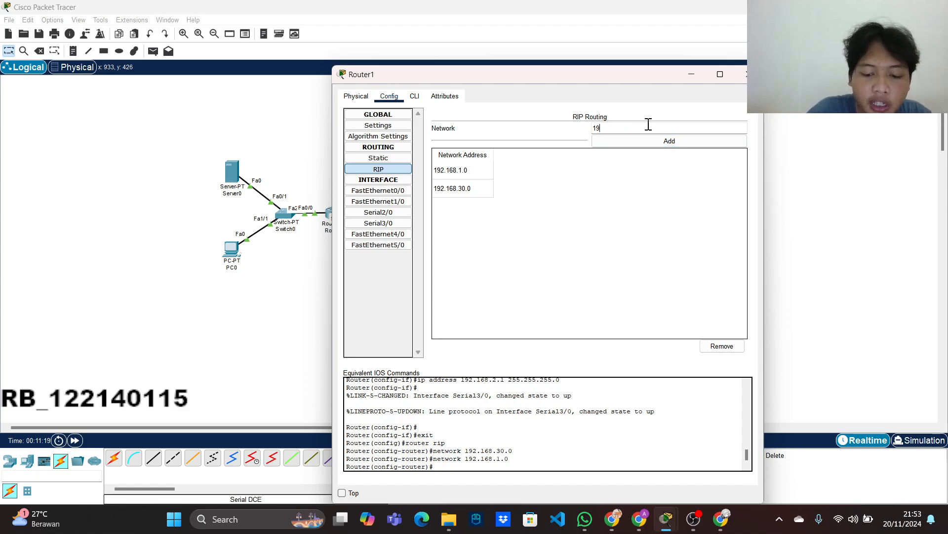
type("2.168.2.0")
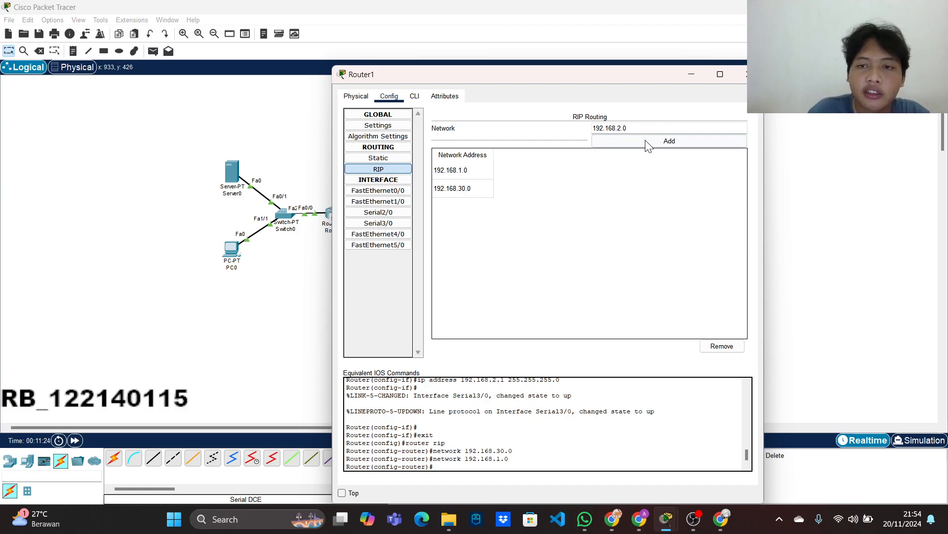
left_click(648, 141)
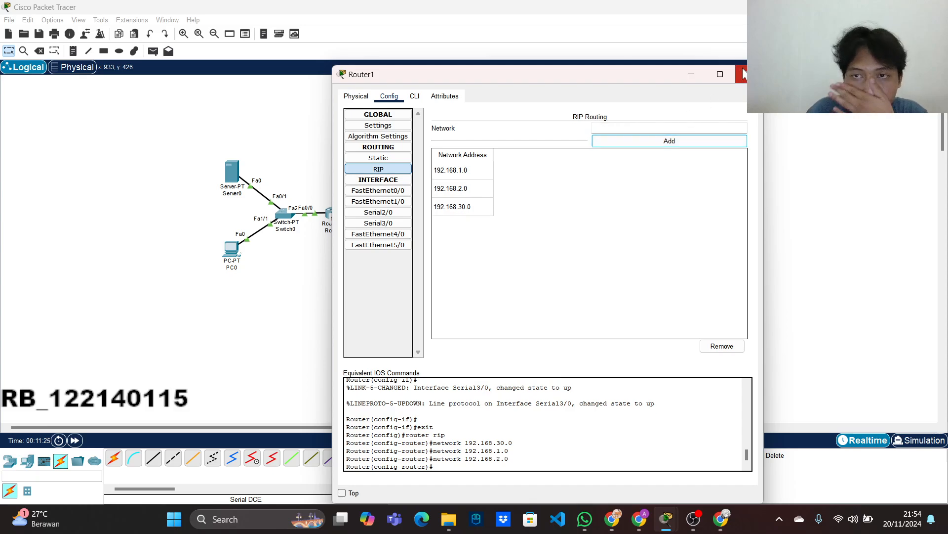
left_click(742, 69)
Add the network 192.168.45.0 to Router2's RIP routing
left_click(465, 211)
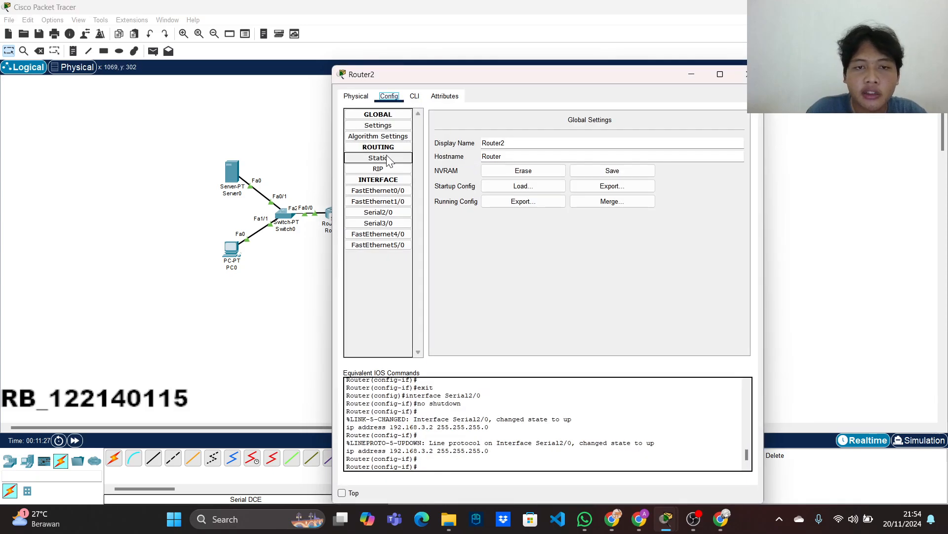
left_click(379, 169)
left_click(609, 128)
type("19")
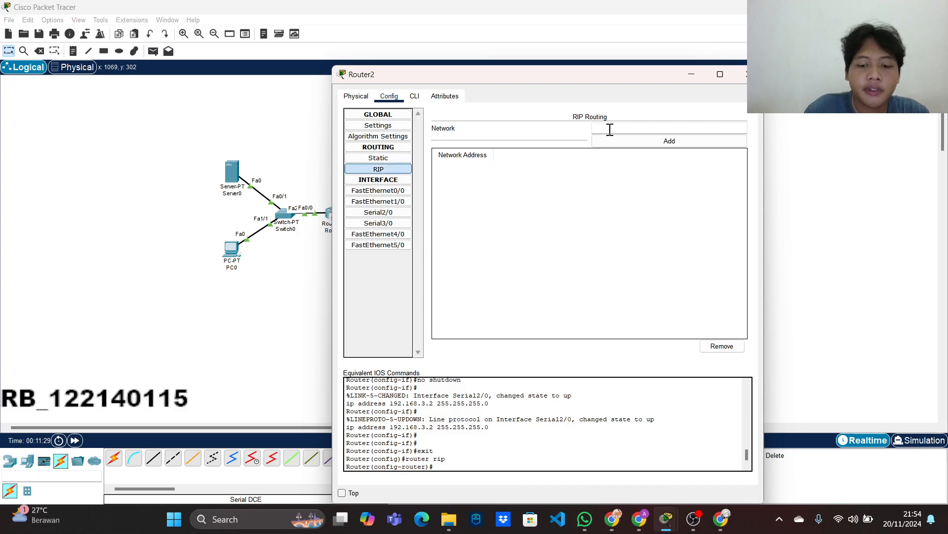
type("2.")
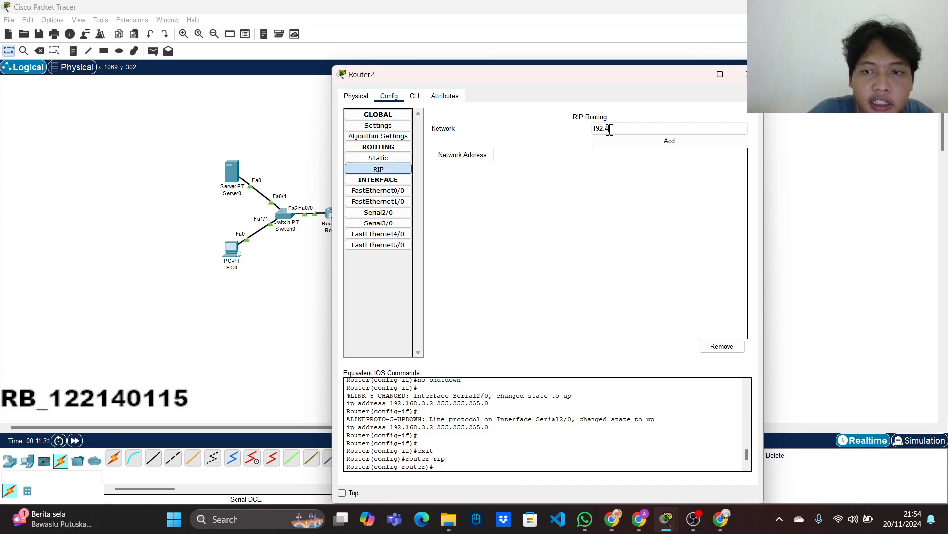
type("1")
type("68.45.0")
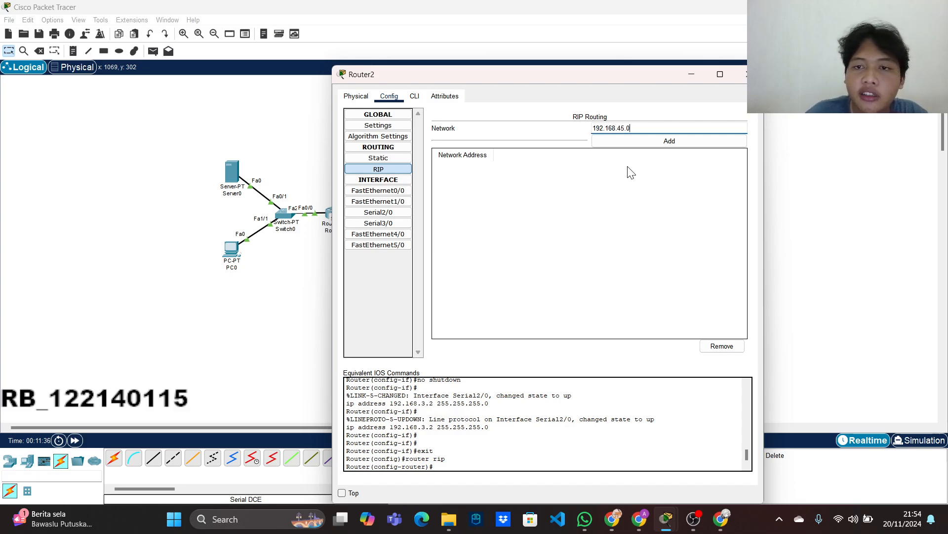
left_click(642, 142)
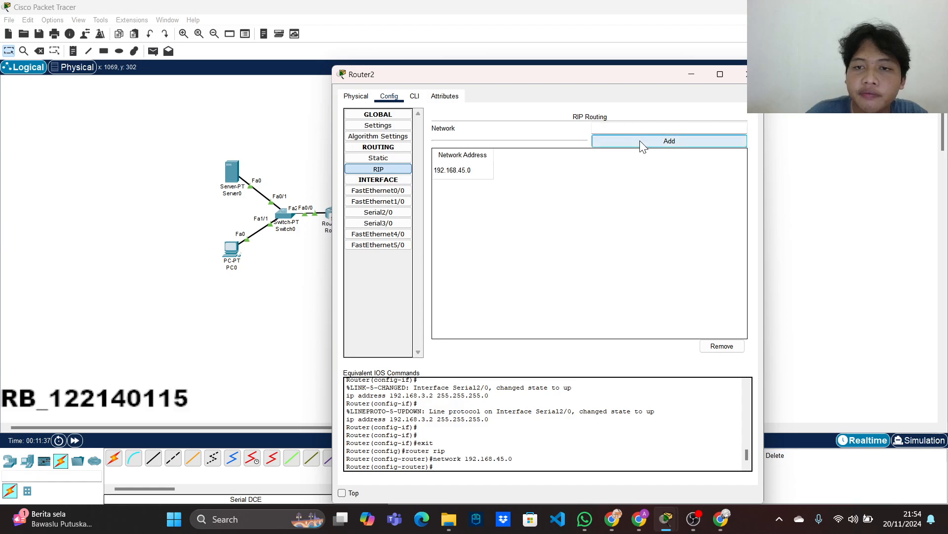
Add the networks 192.168.2.0 and 192.168.3.0 to Router2's RIP routing and close its configuration window
left_click(640, 127)
type("19")
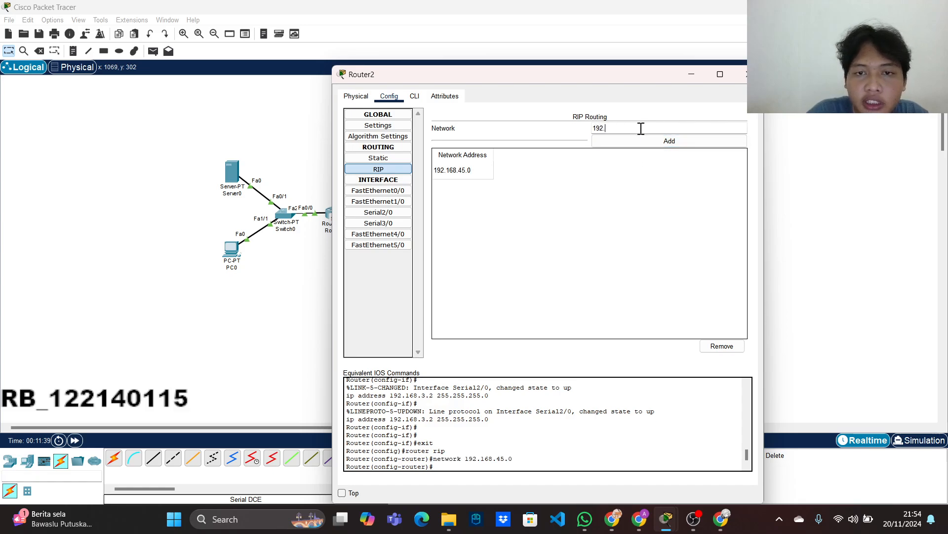
type("2.168.")
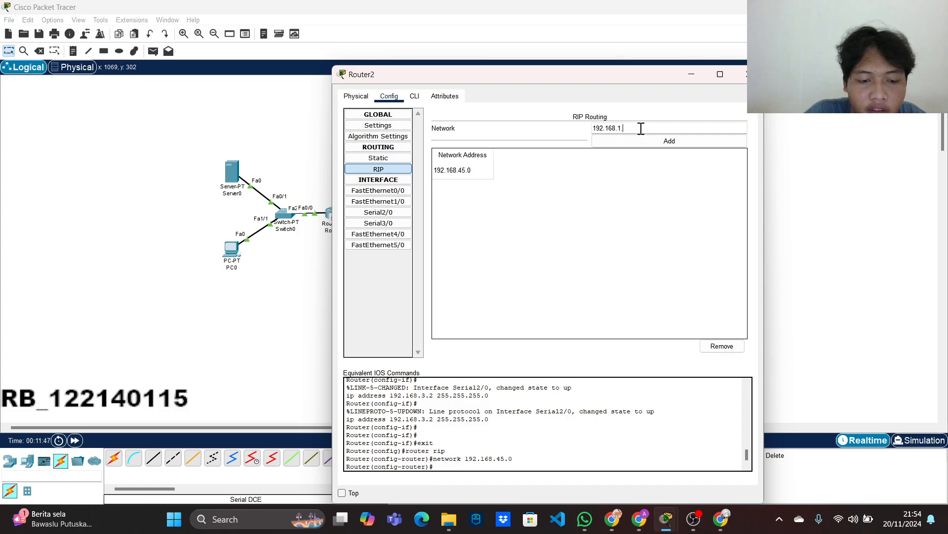
type("2")
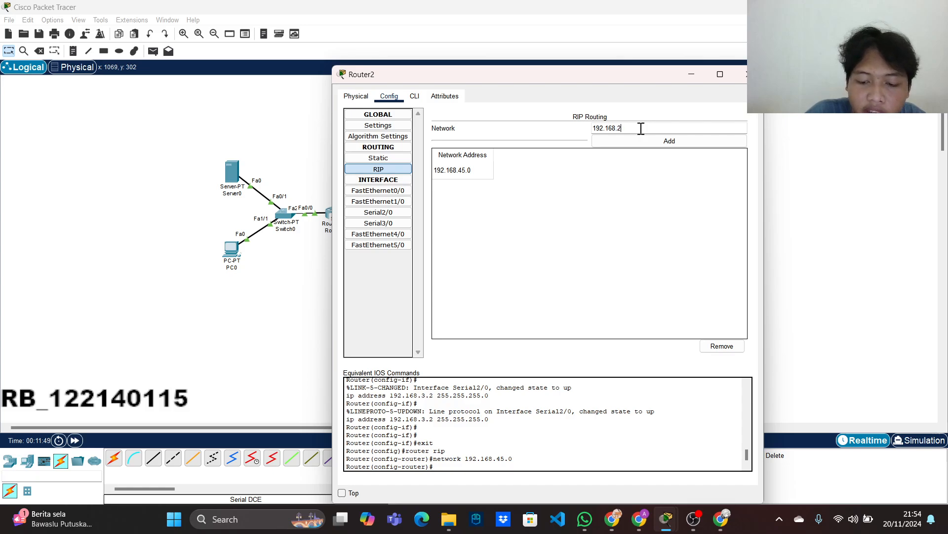
type(".0")
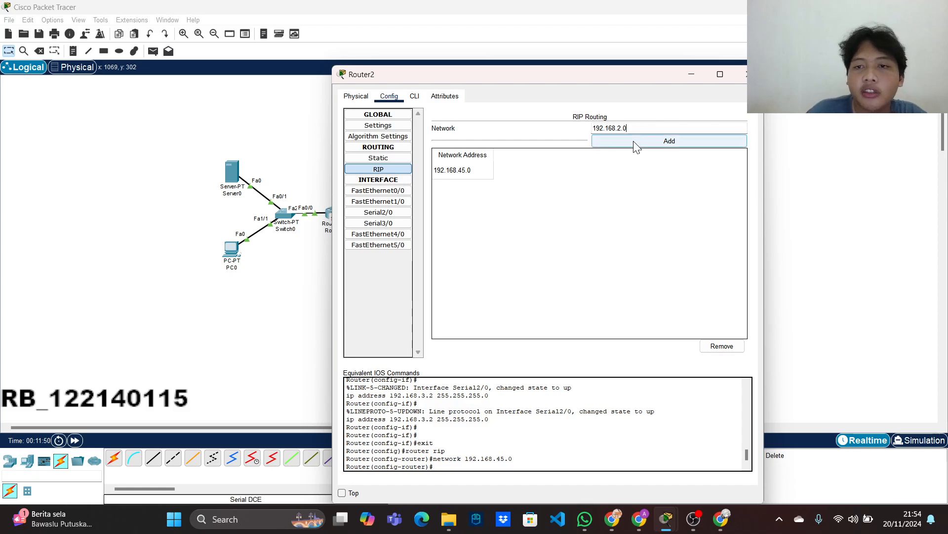
left_click(636, 140)
left_click(636, 127)
type("192.168")
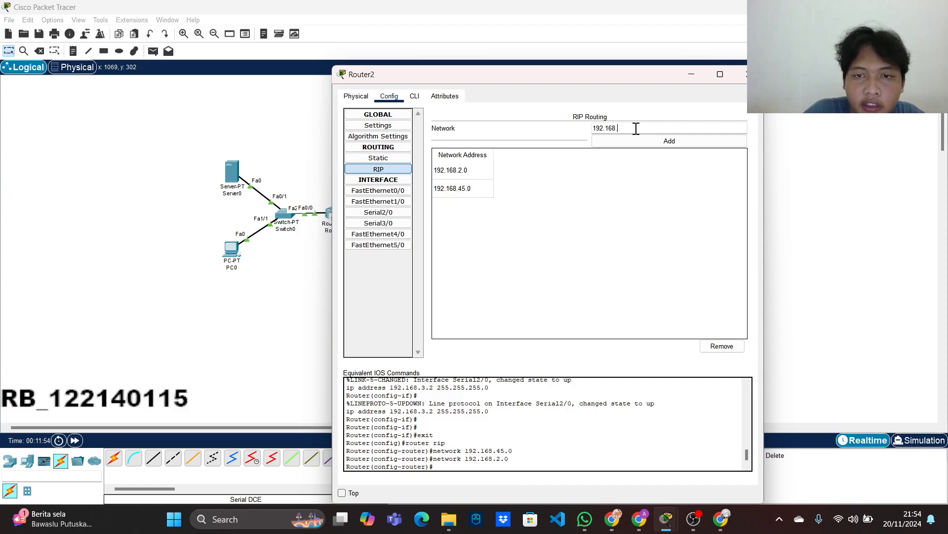
type(".3")
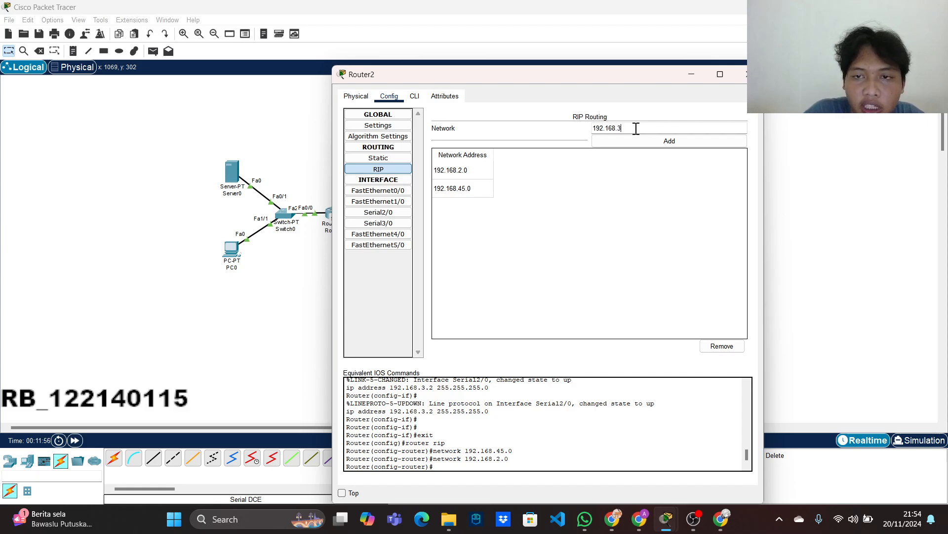
type(".0")
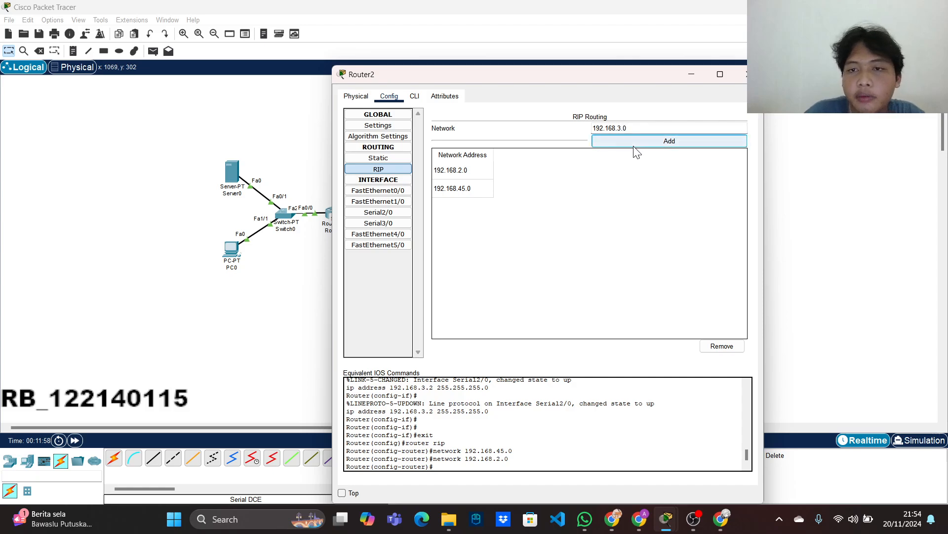
left_click(635, 144)
left_click(746, 74)
Review the list of RIP network addresses configured on Router1
left_click(402, 257)
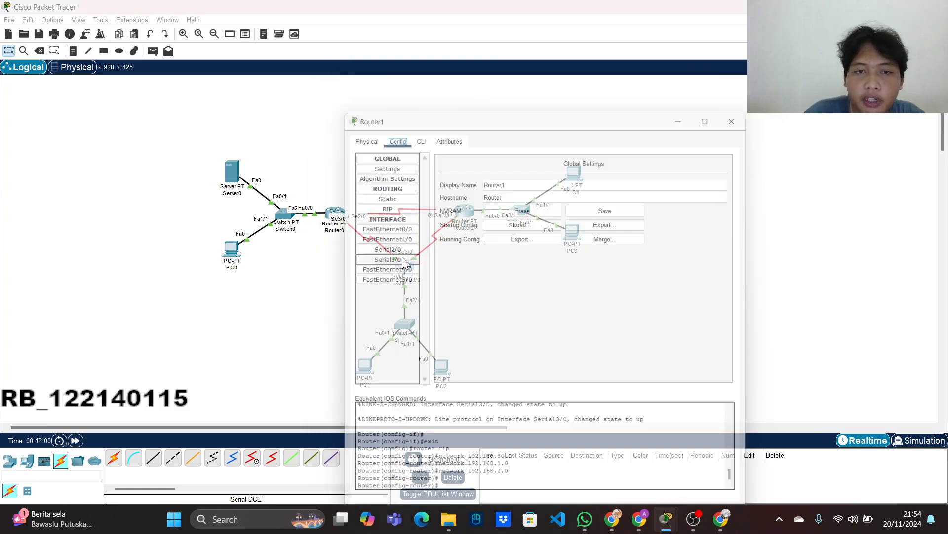
left_click(383, 169)
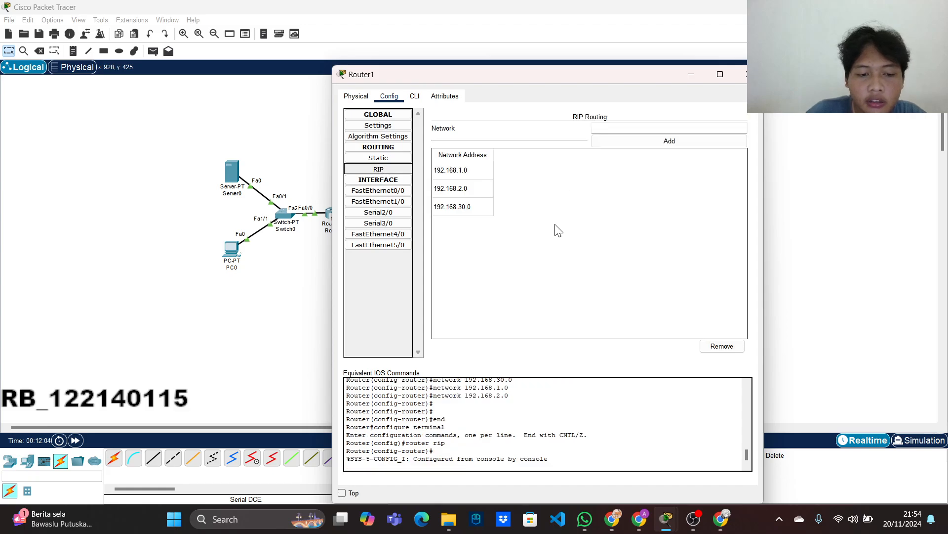
left_click(746, 74)
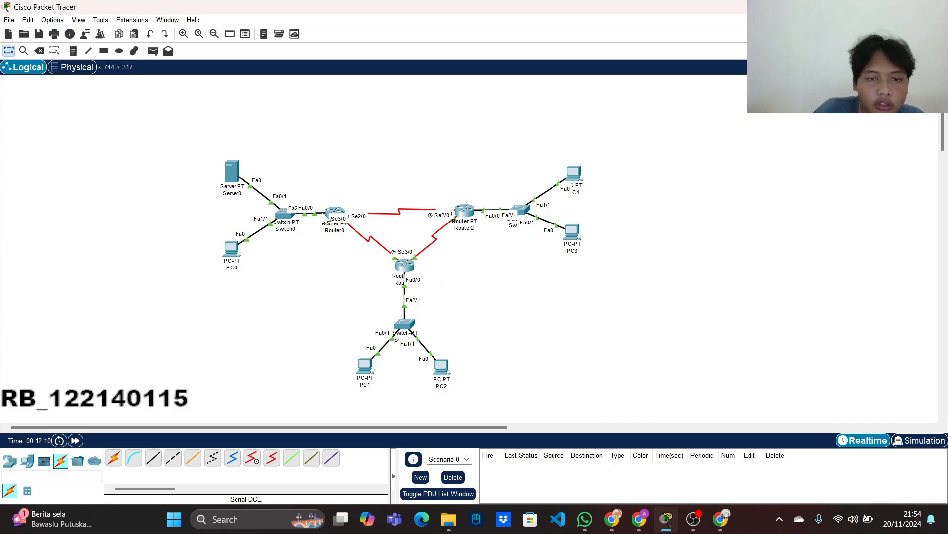
Set the IPv4 address of Router0's FastEthernet0/0 port to 192.168.15.1 with subnet mask 255.255.255.0
left_click(334, 216)
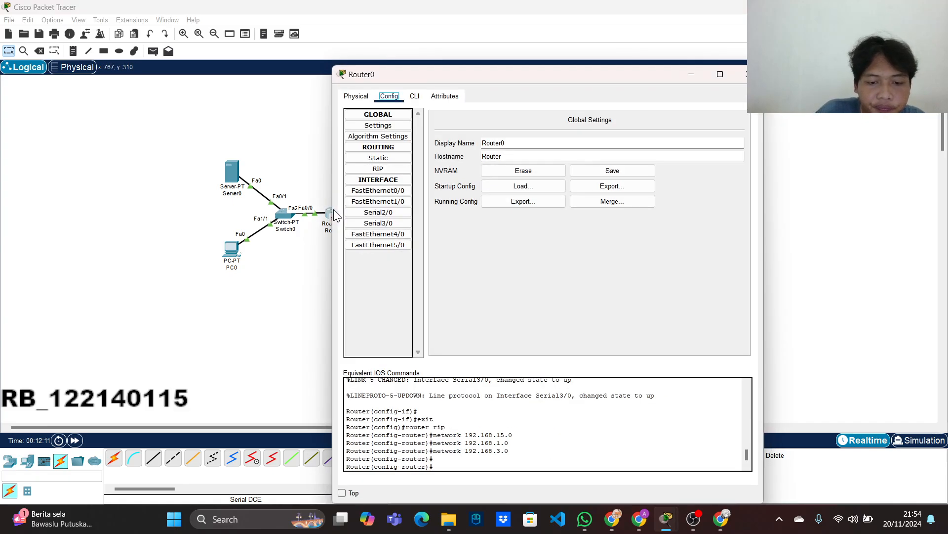
left_click(378, 191)
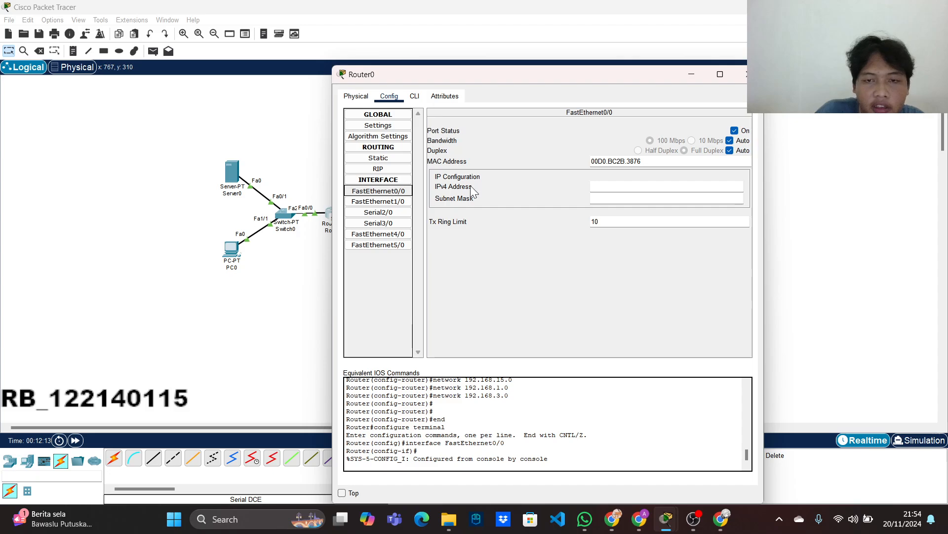
left_click(642, 184)
type("192")
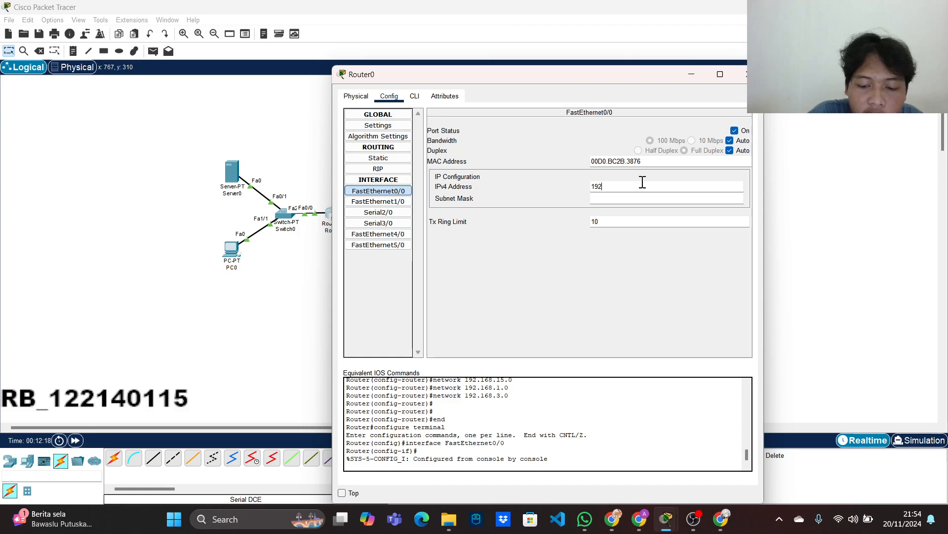
type(".168")
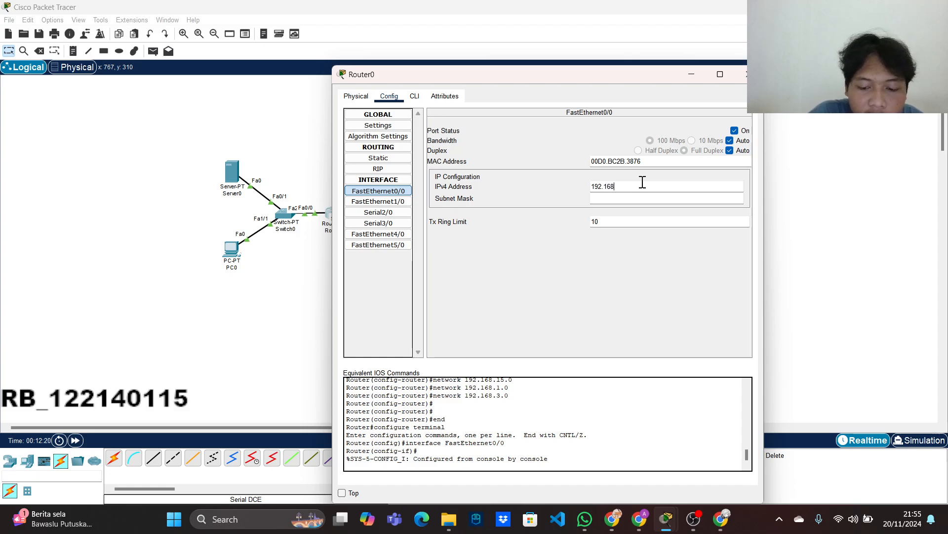
type("15.1")
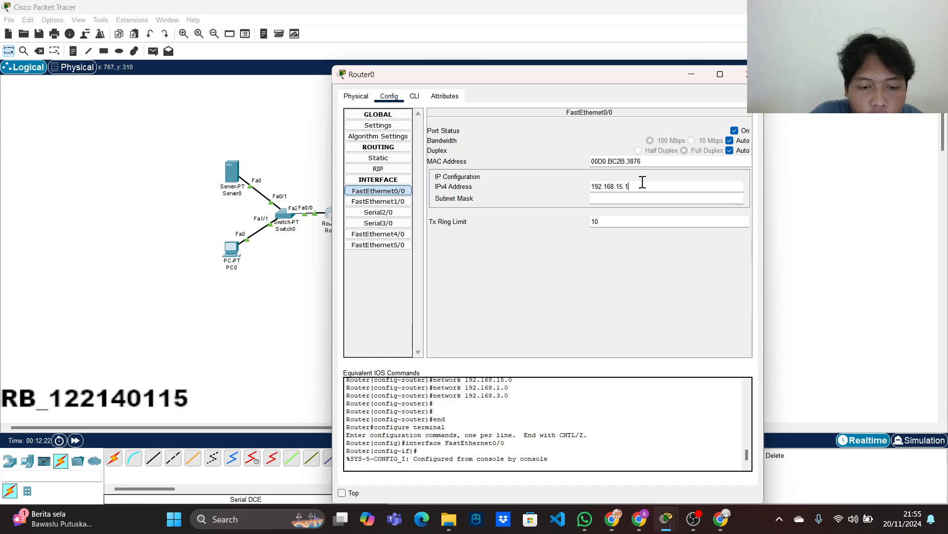
key("Return")
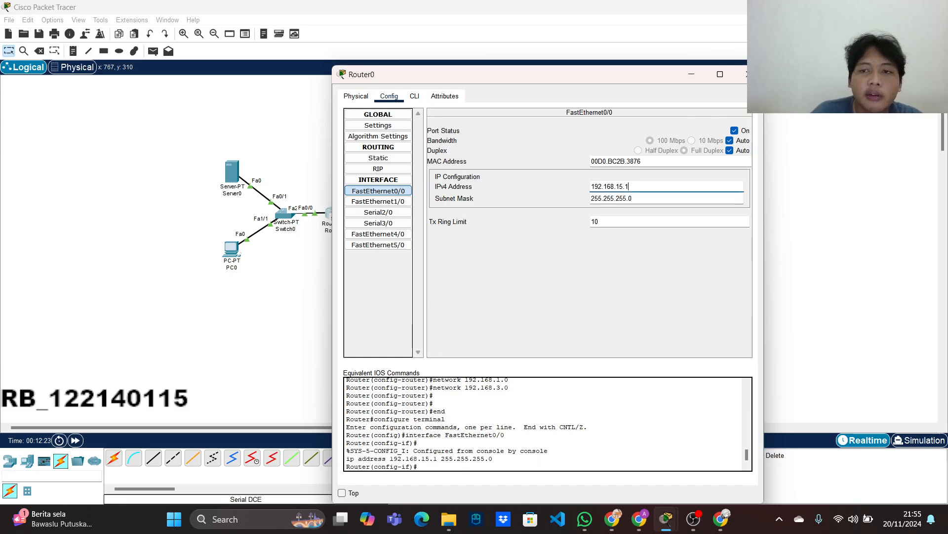
left_click(746, 74)
Set the IPv4 address of Router1's FastEthernet0/0 port to 192.168.30.1 with subnet mask 255.255.255.0 and close its window
left_click(403, 261)
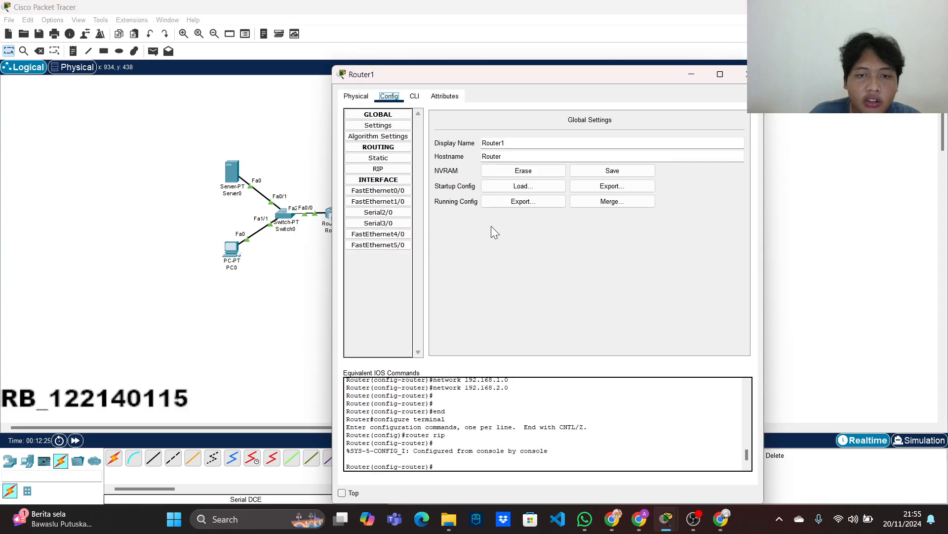
left_click(400, 193)
left_click(617, 187)
type("1")
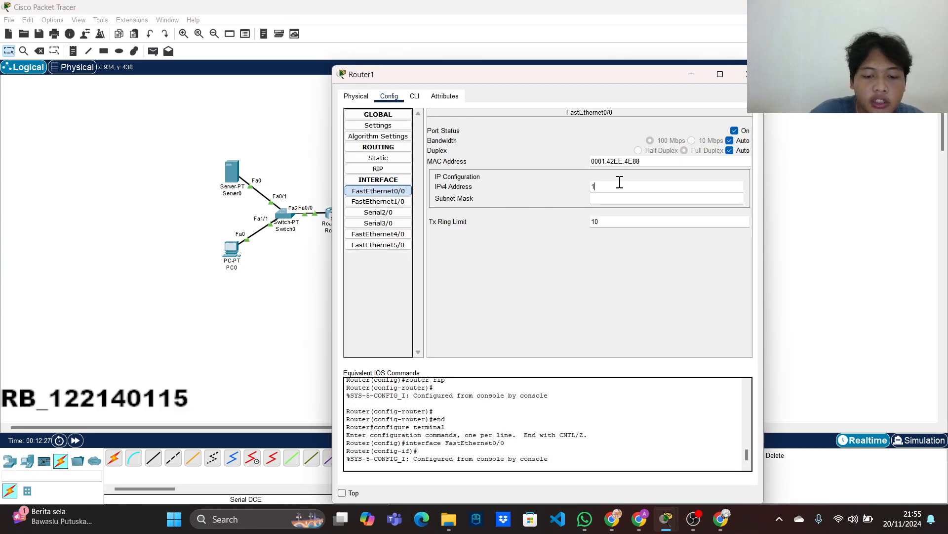
type("92.1")
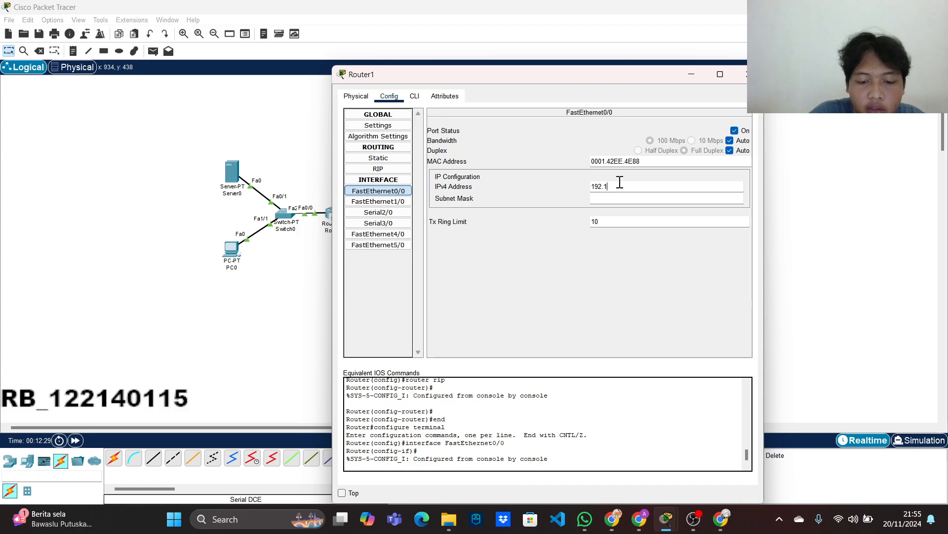
type("68.3")
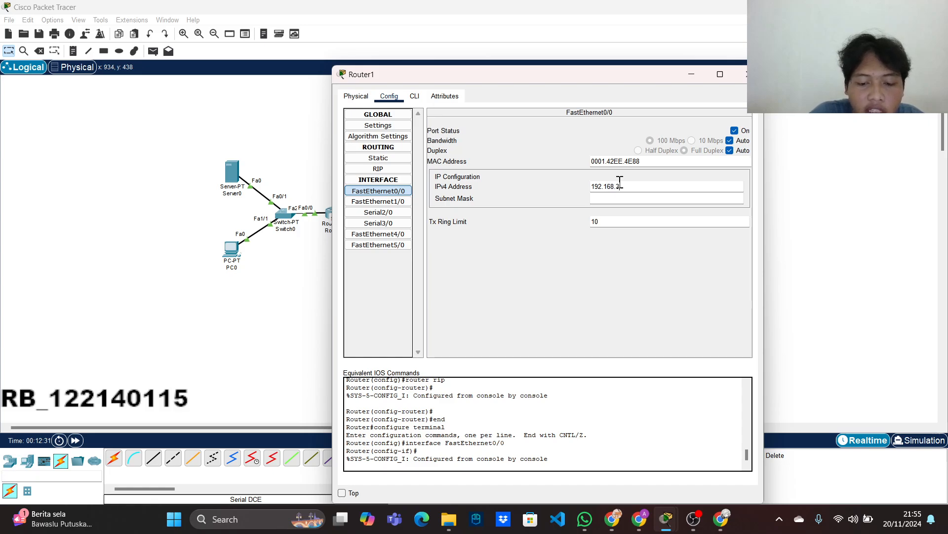
type("0.")
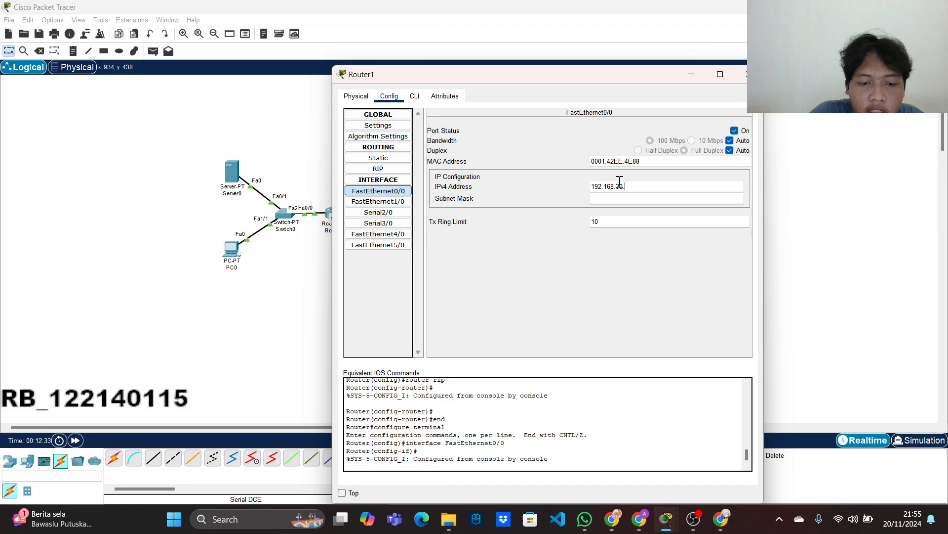
type("1")
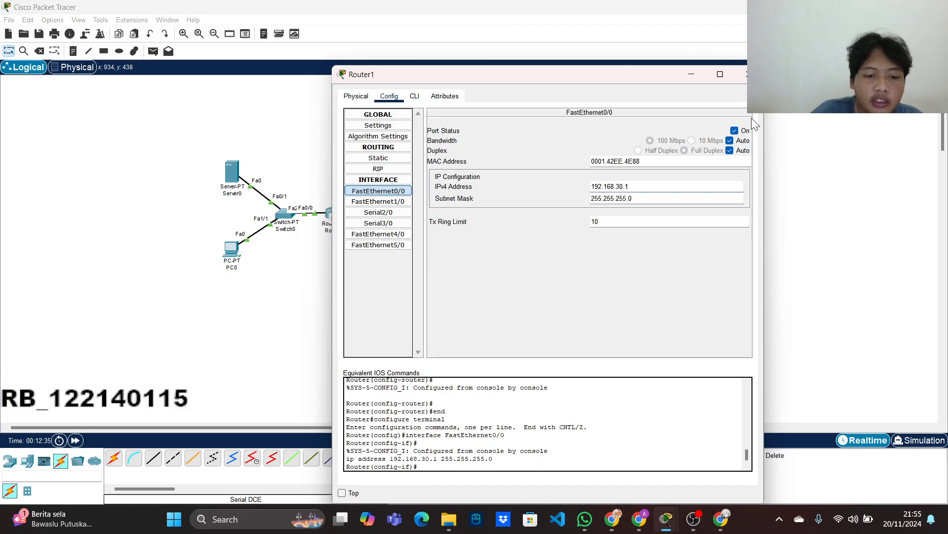
left_click(746, 74)
Set the IPv4 address of Router2's FastEthernet0/0 port to 192.168.45.1 with subnet mask 255.255.255.0 and close its window
left_click(467, 209)
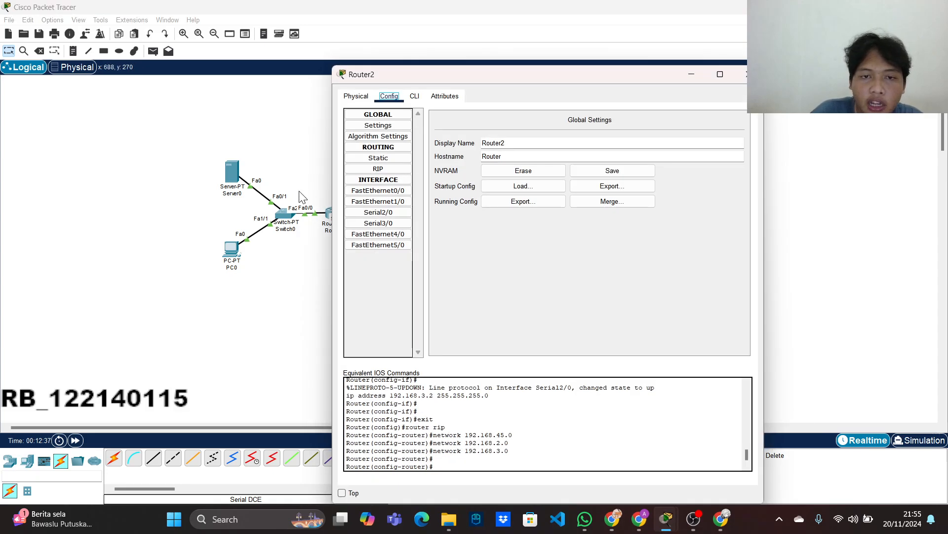
left_click(378, 190)
left_click(610, 186)
type("1")
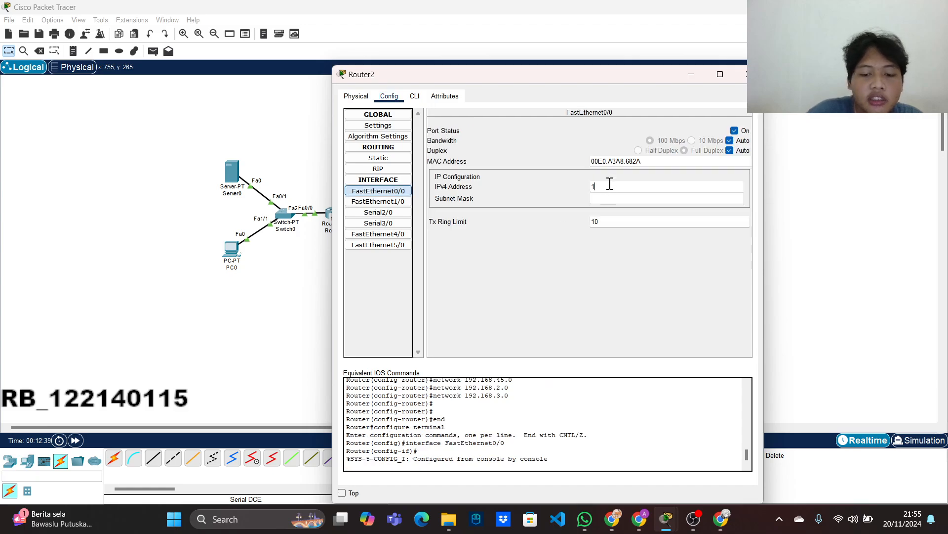
type("92.168.")
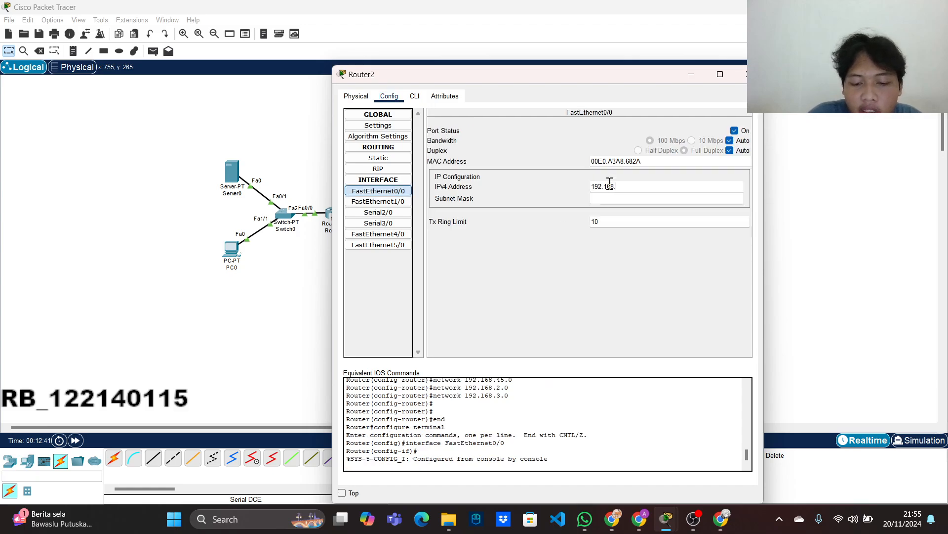
type("45.")
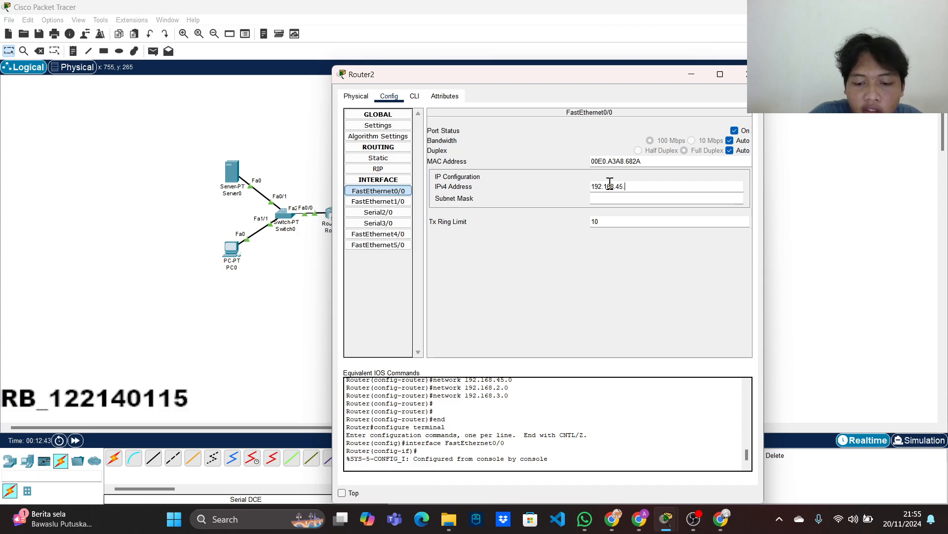
type("1")
key("Return")
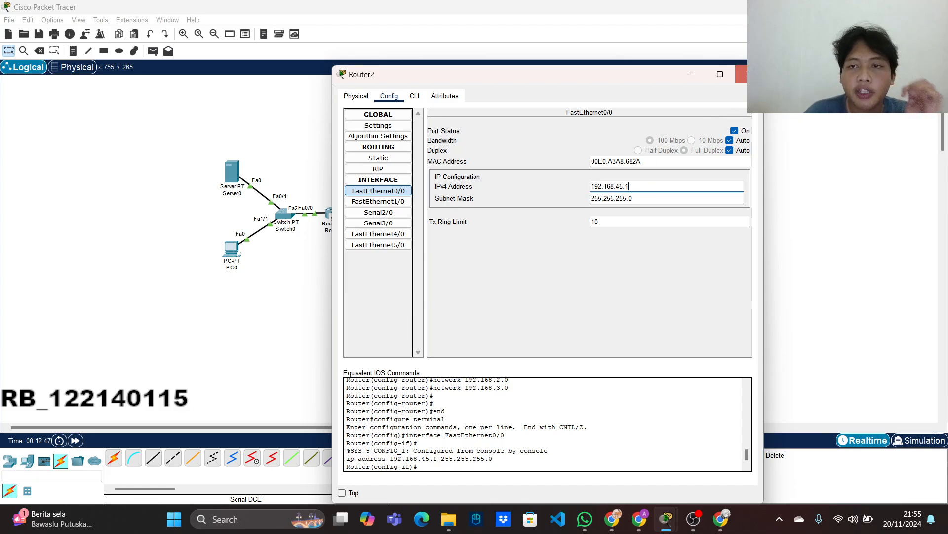
left_click(742, 74)
In Router0's command line, exit to privileged mode and enter global configuration mode with config t
left_click(462, 210)
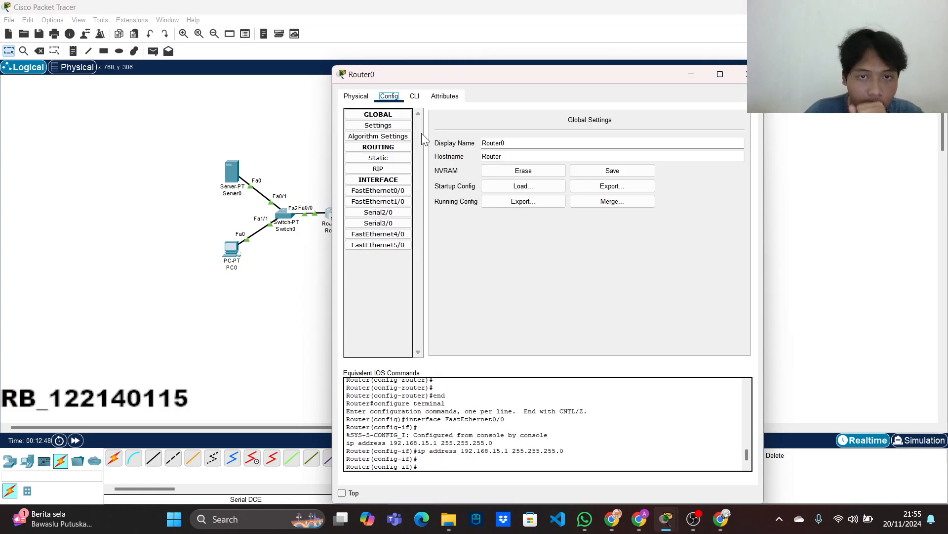
left_click(413, 96)
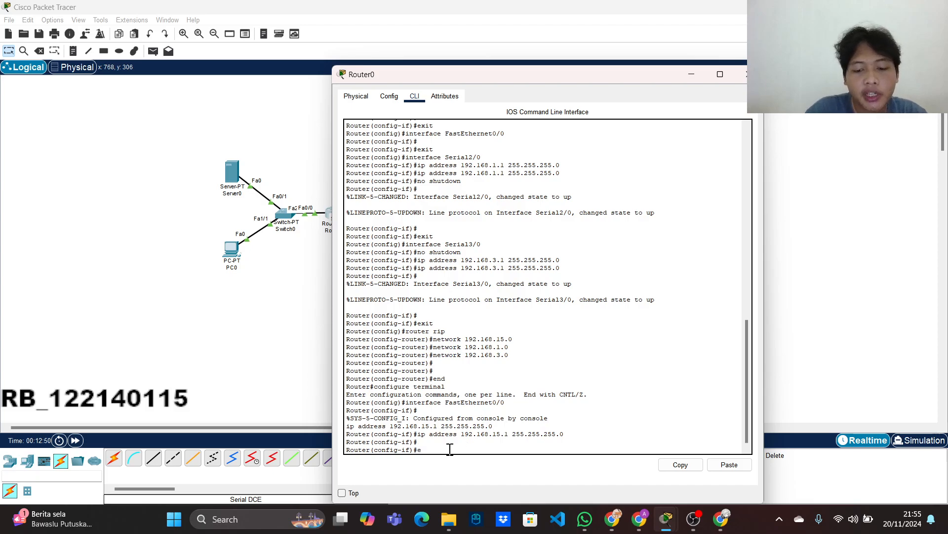
type("ex")
key("Return")
type("ex")
key("Return")
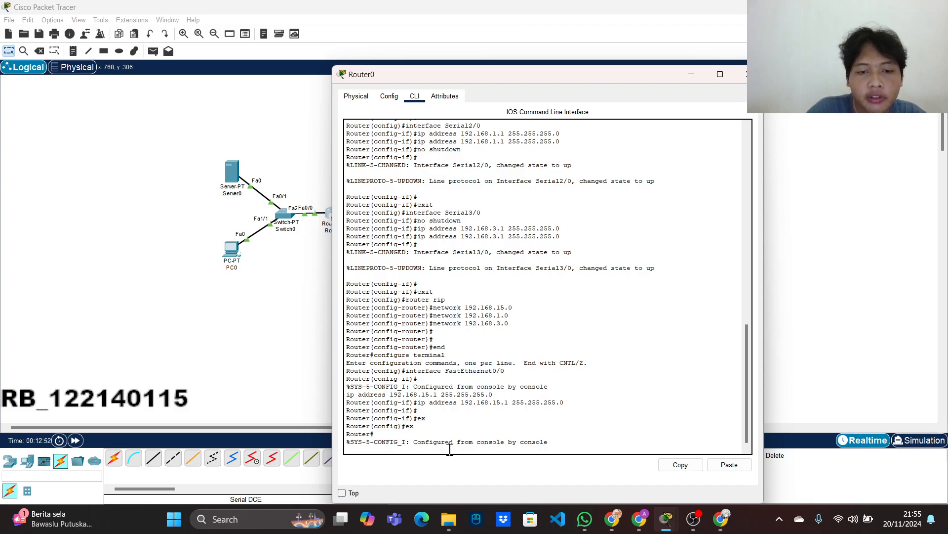
type("co")
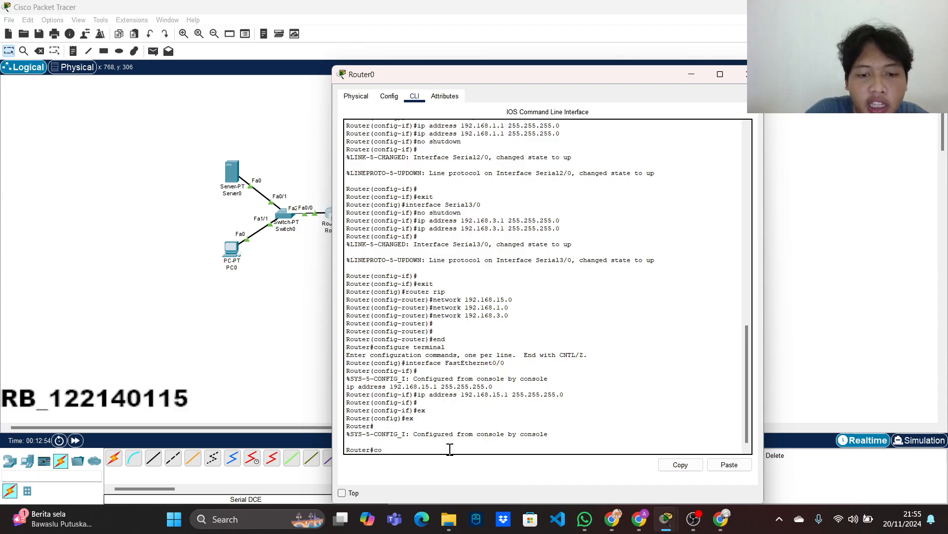
type("nfig t")
key("Return")
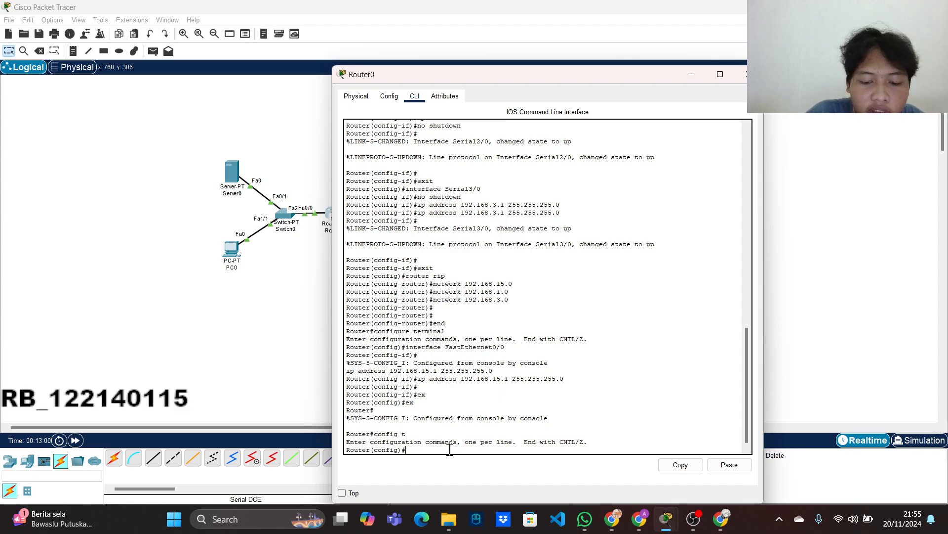
Set the IP helper address of Router0's fa0/0 interface to 192.168.15.3
type("int fa0/")
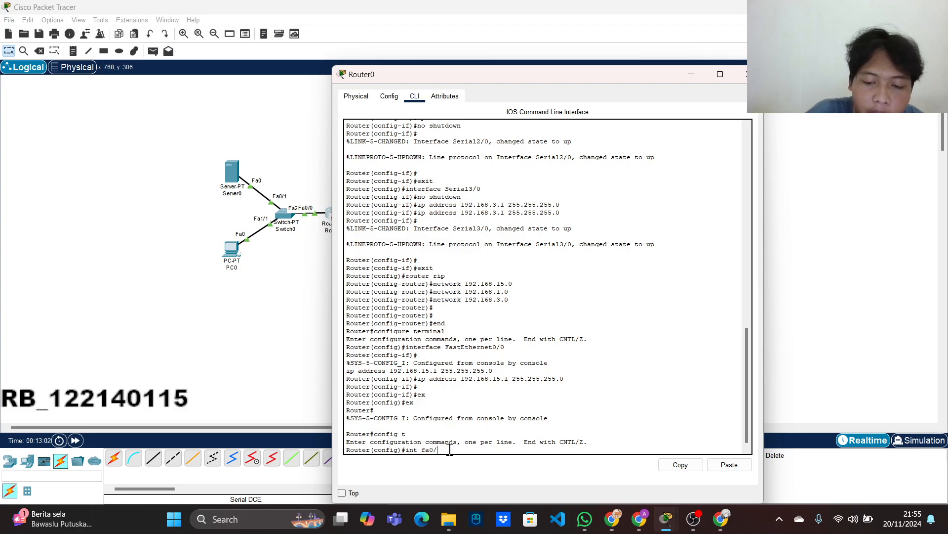
type("0")
key("Return")
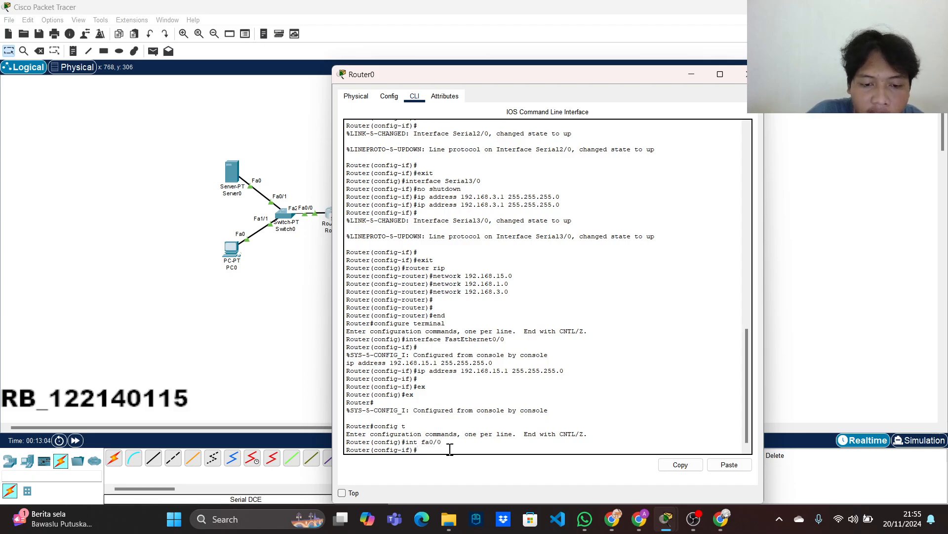
type("ip h")
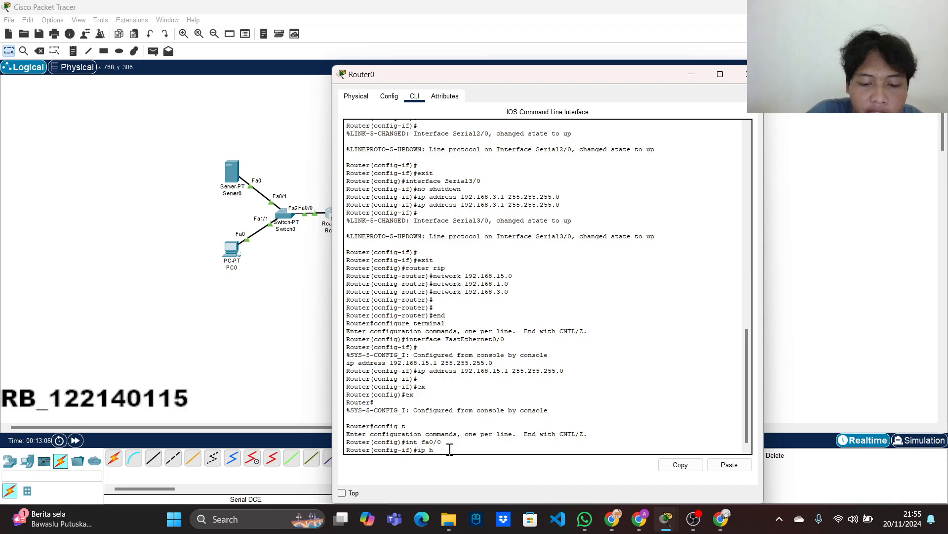
type("elper-address")
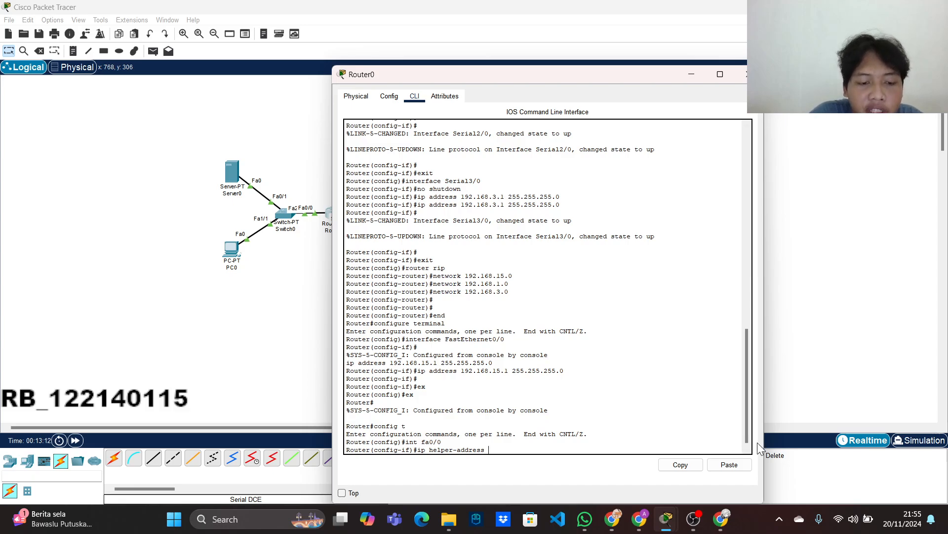
type("192.")
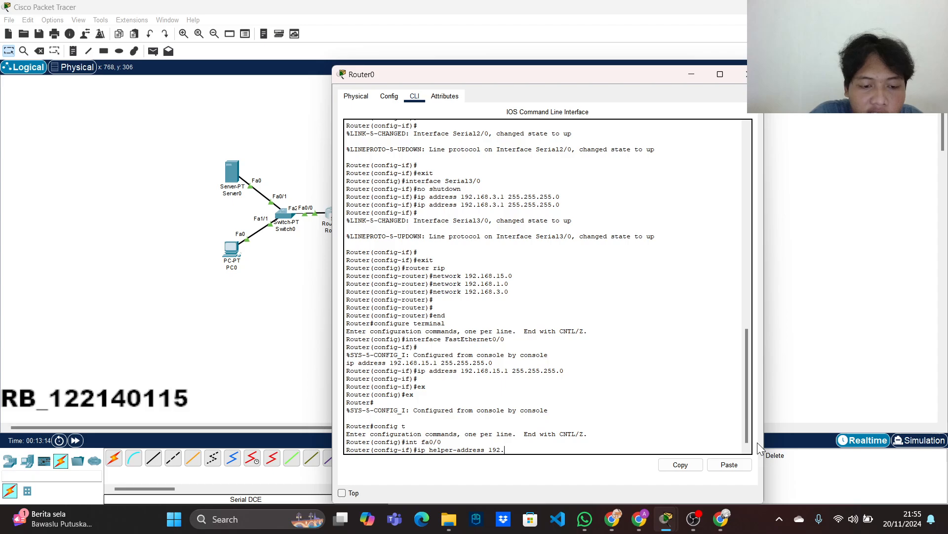
type("168.1")
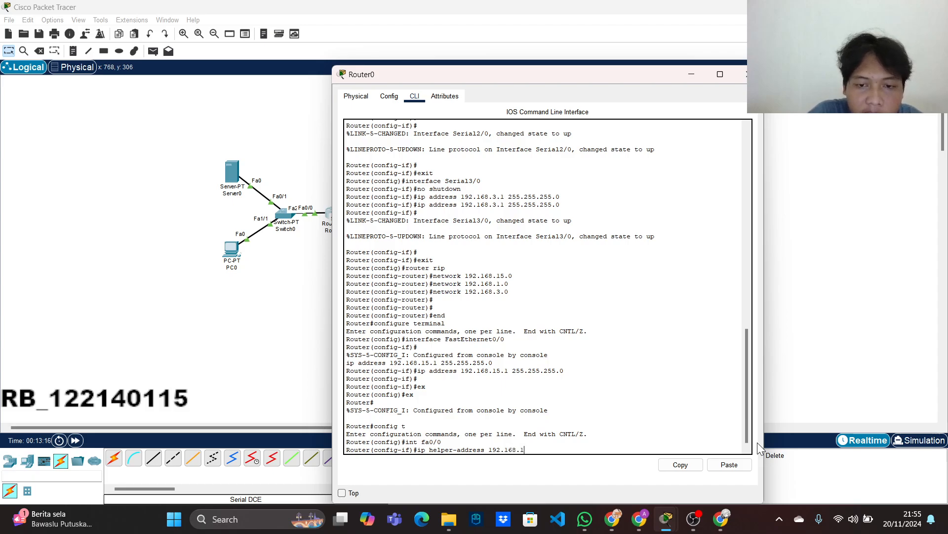
type("5.3")
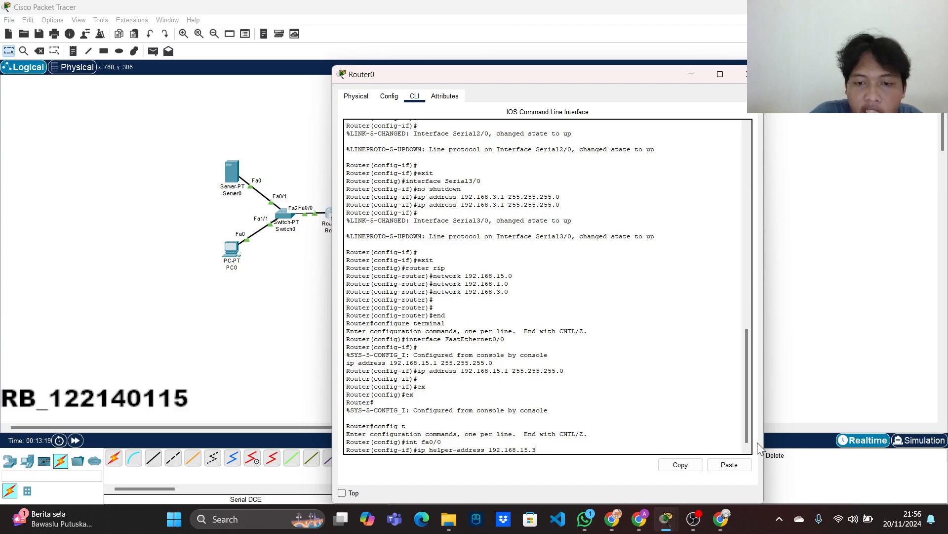
key("Return")
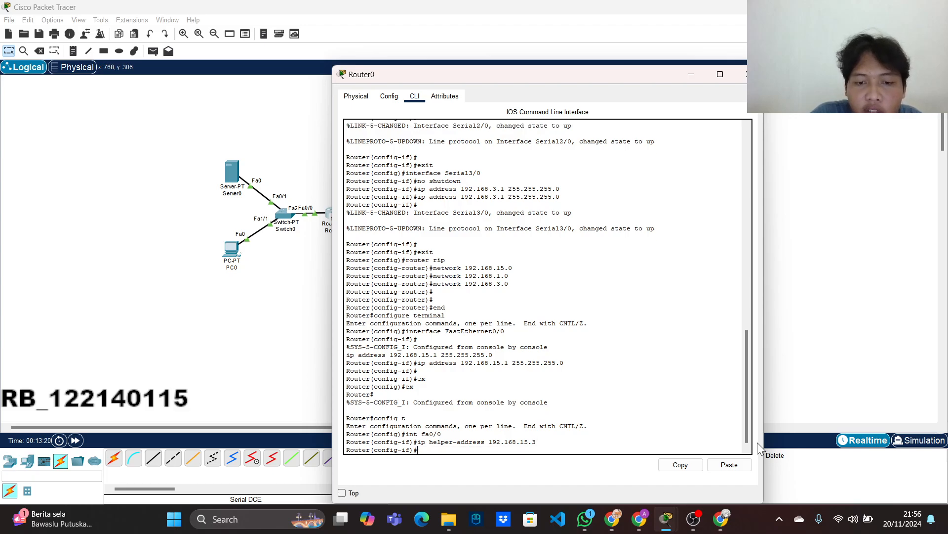
Exit Router0's configuration modes back to the privileged prompt and close its window
type("ex")
key("Return")
type("ex")
key("Return")
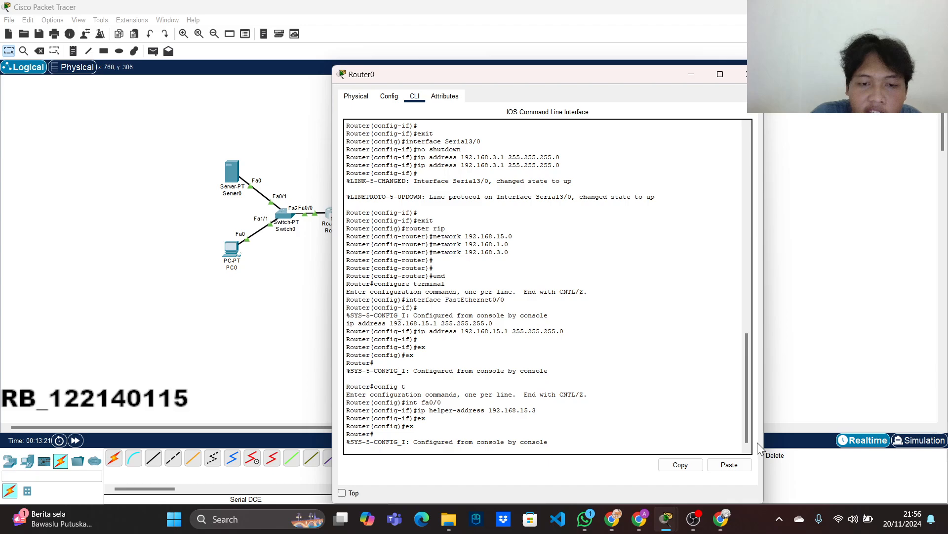
key("Return")
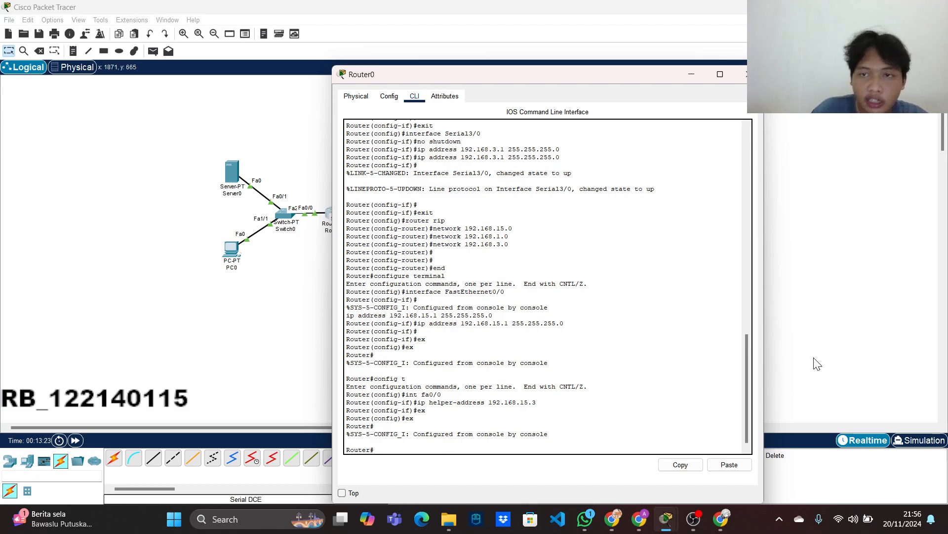
left_click(744, 74)
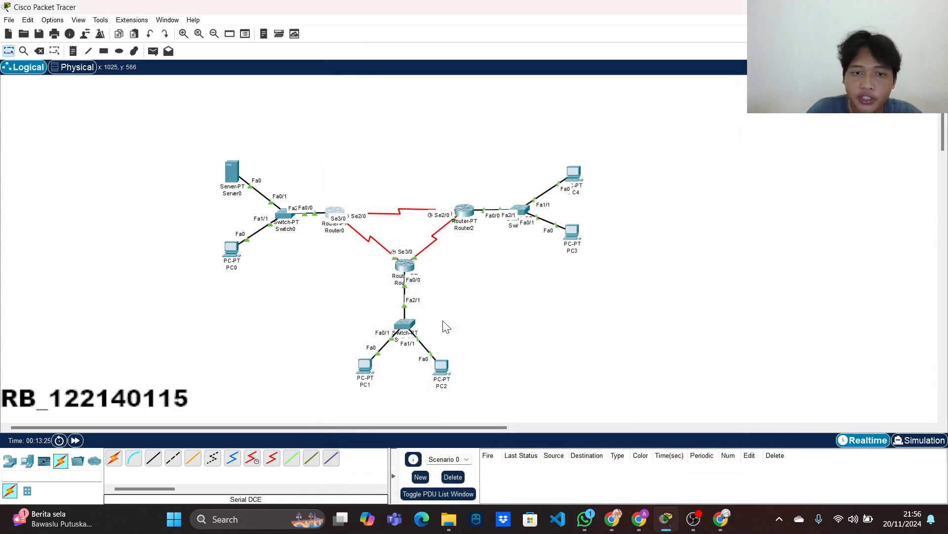
In Router1's command line, exit to privileged mode and enter global configuration mode with config t
left_click(402, 266)
left_click(414, 96)
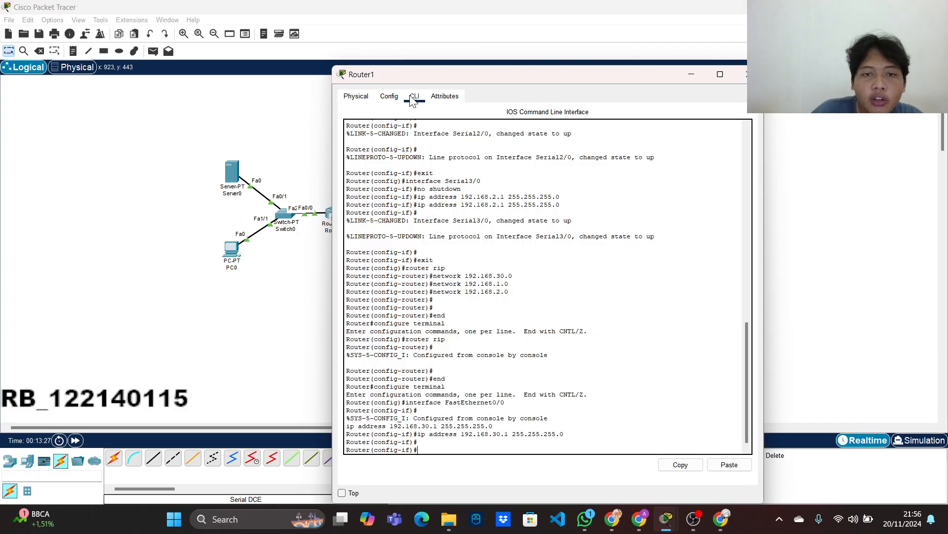
type("ex")
key("Return")
type("ex")
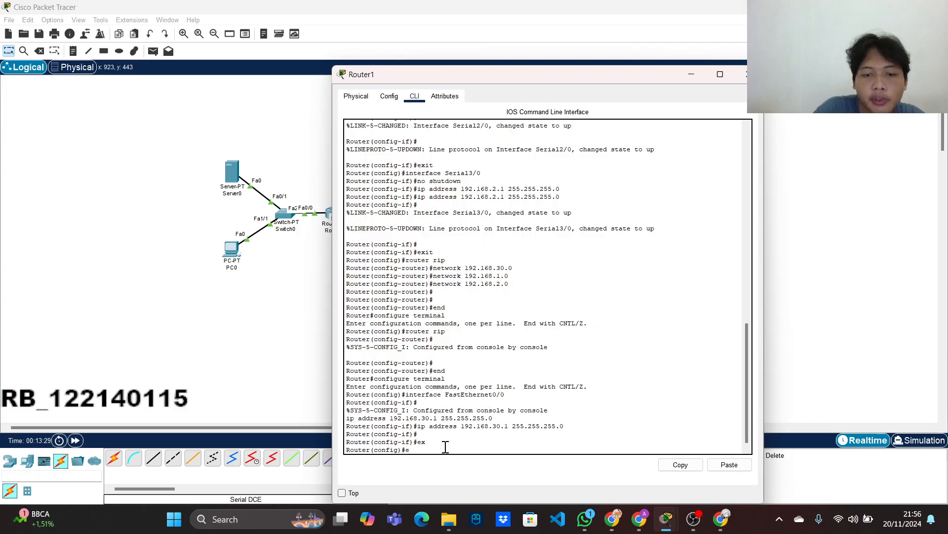
key("Return")
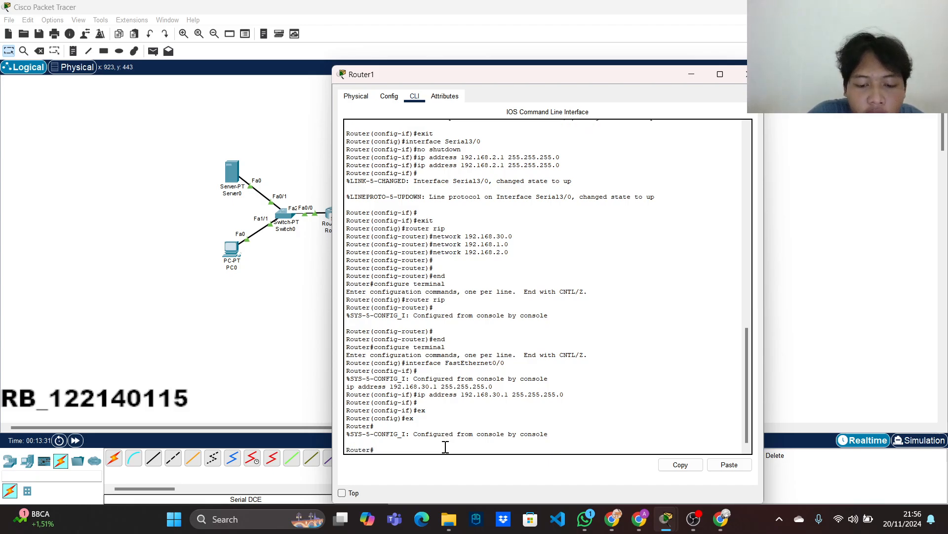
type("config t")
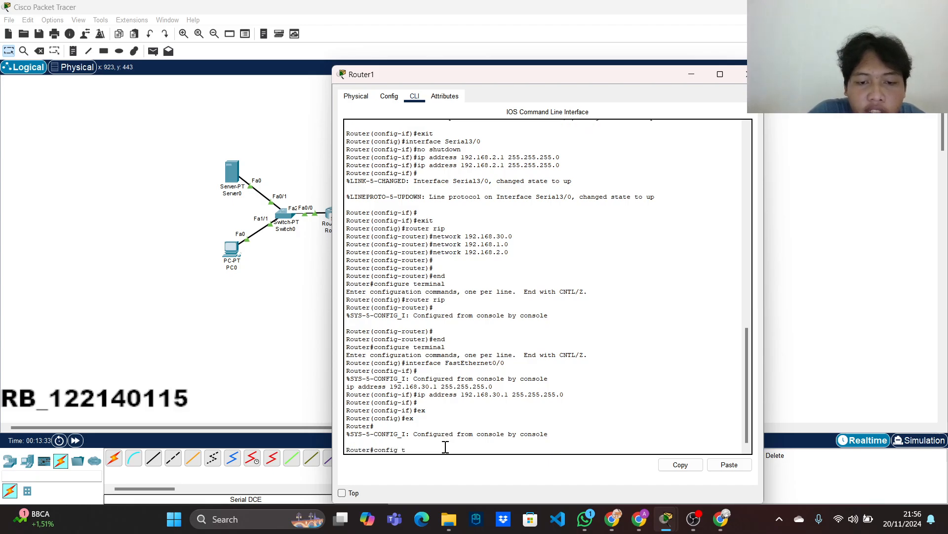
key("Return")
Set the IP helper address of Router1's fa0/0 interface to 192.168.15.3
type("int")
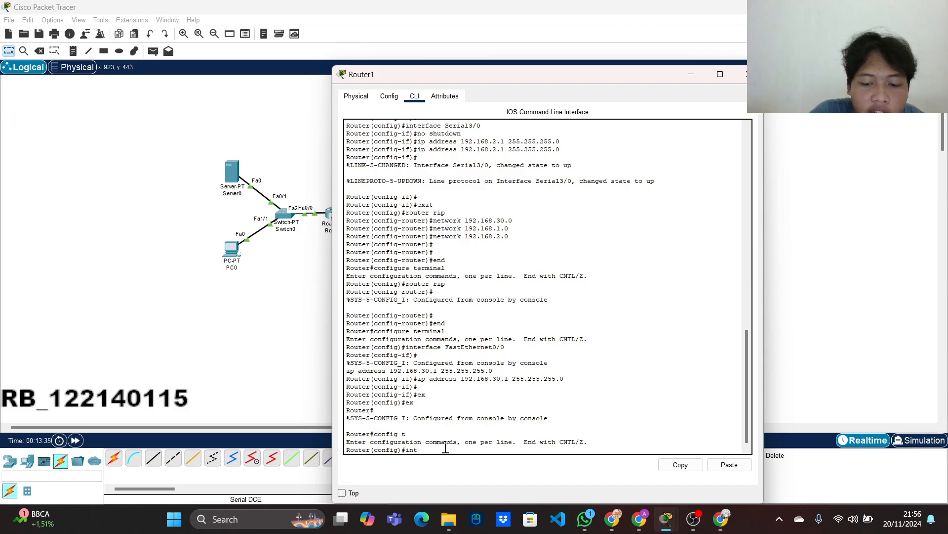
type(" fa0/0")
key("Return")
type("\\")
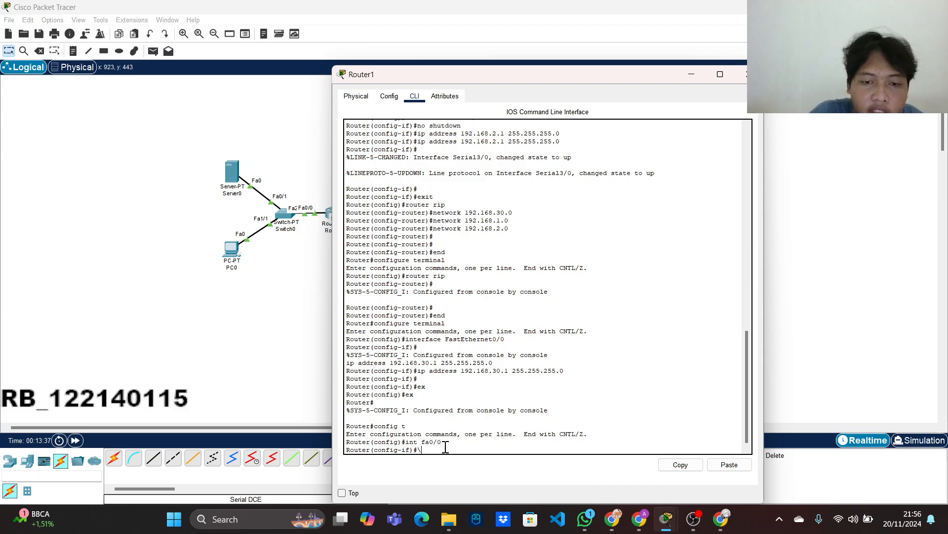
key("BackSpace")
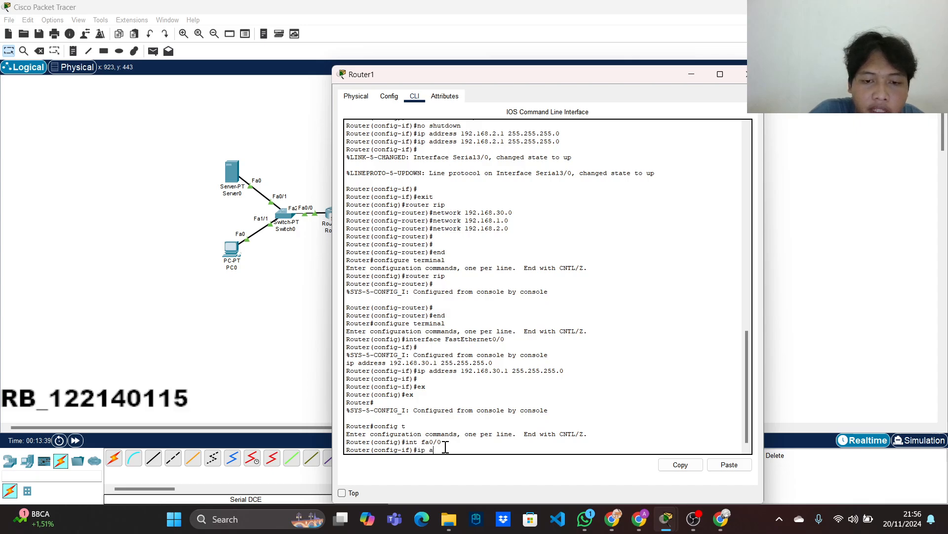
type("ip helper")
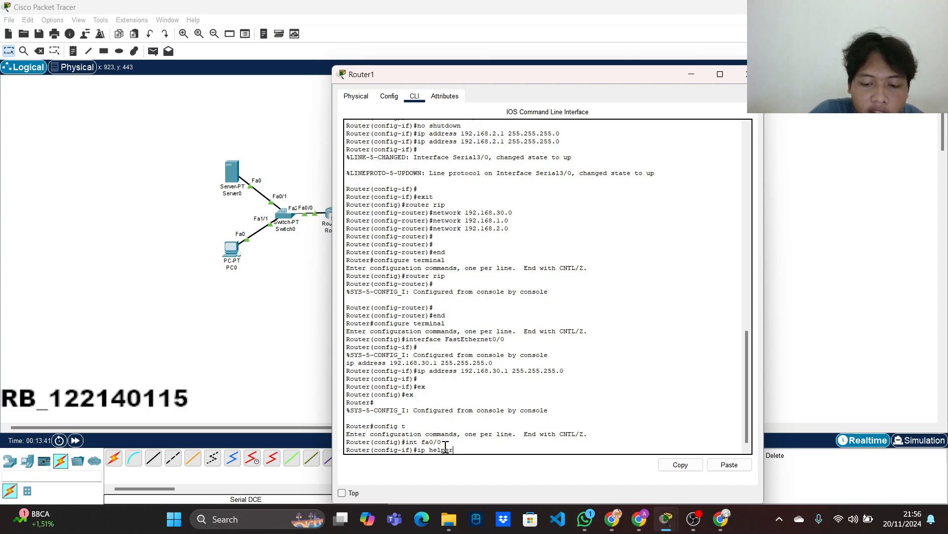
type("-address 192.168.")
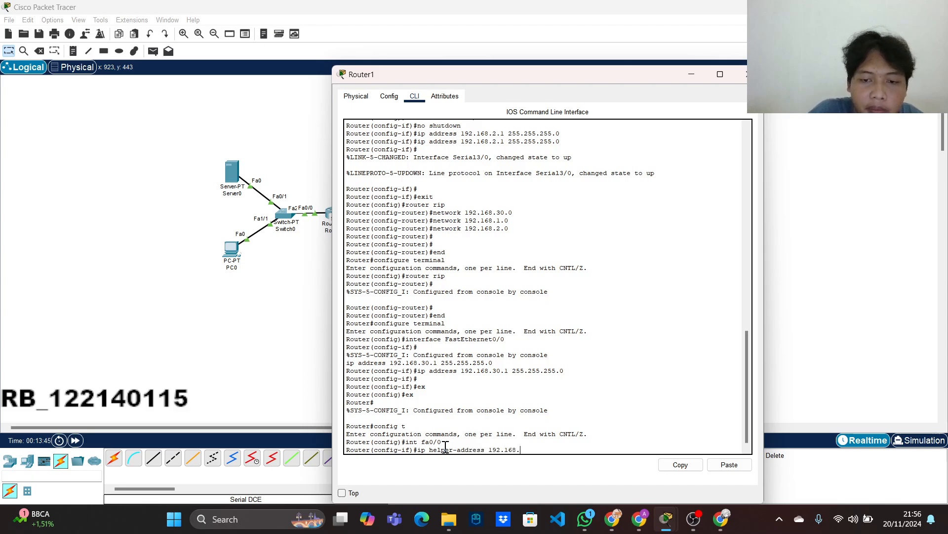
type("15")
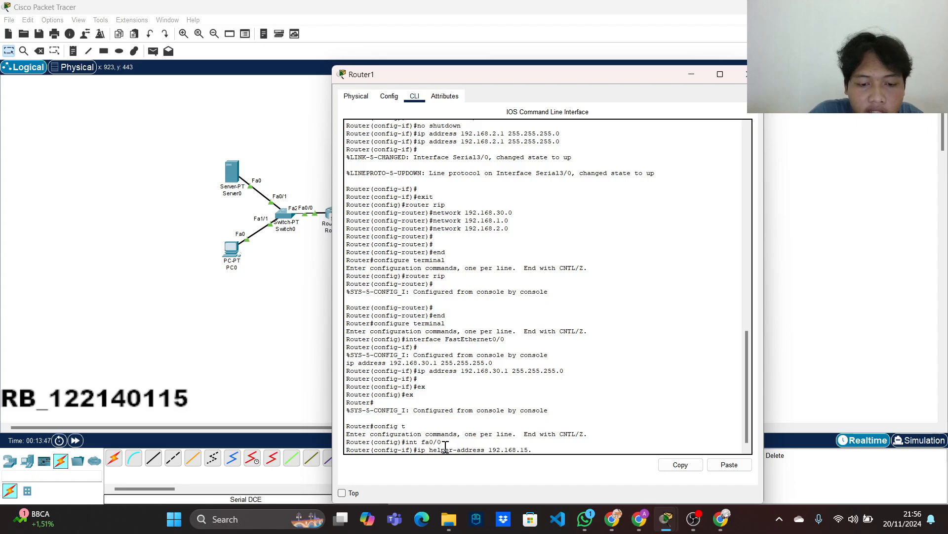
type(".3")
key("Return")
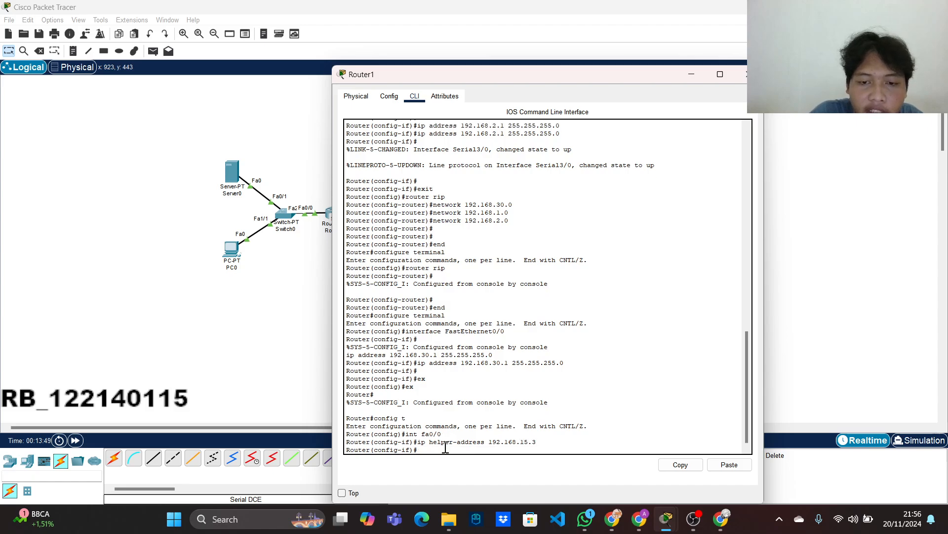
Exit Router1's configuration modes back to the privileged prompt and close its window
type("ex")
key("Return")
type("ex")
key("Return")
key("Return")
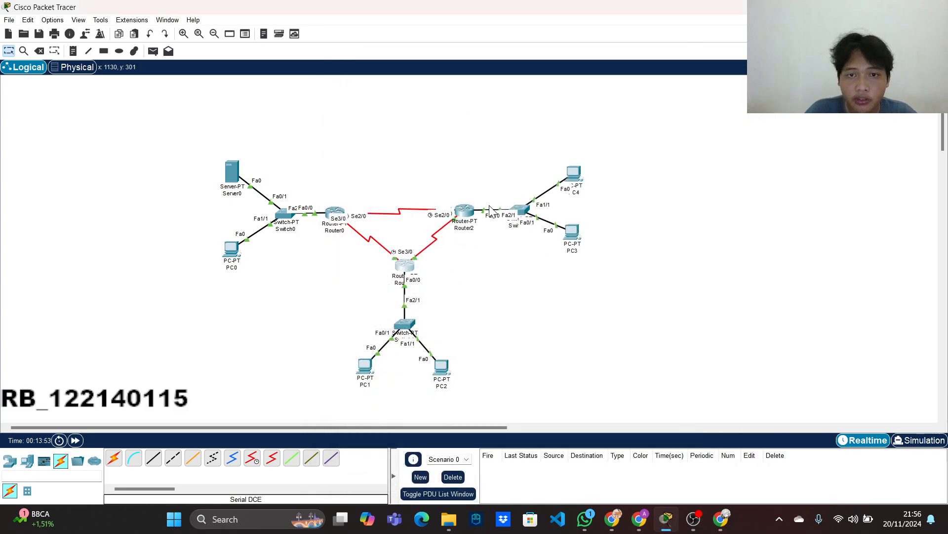
In Router2's command line, exit to privileged mode and enter global configuration mode with config t
double_click(463, 210)
left_click(415, 97)
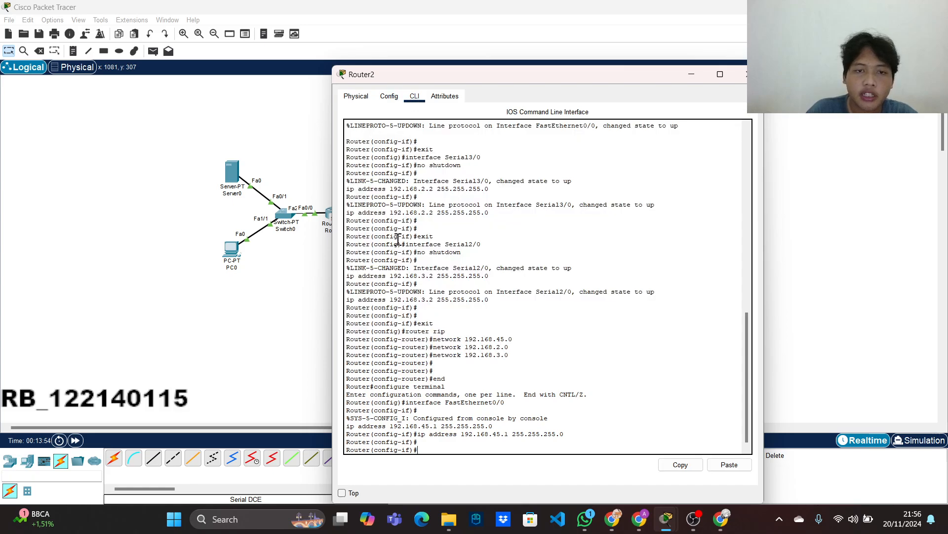
type("ex")
key("Return")
type("ex")
key("Return")
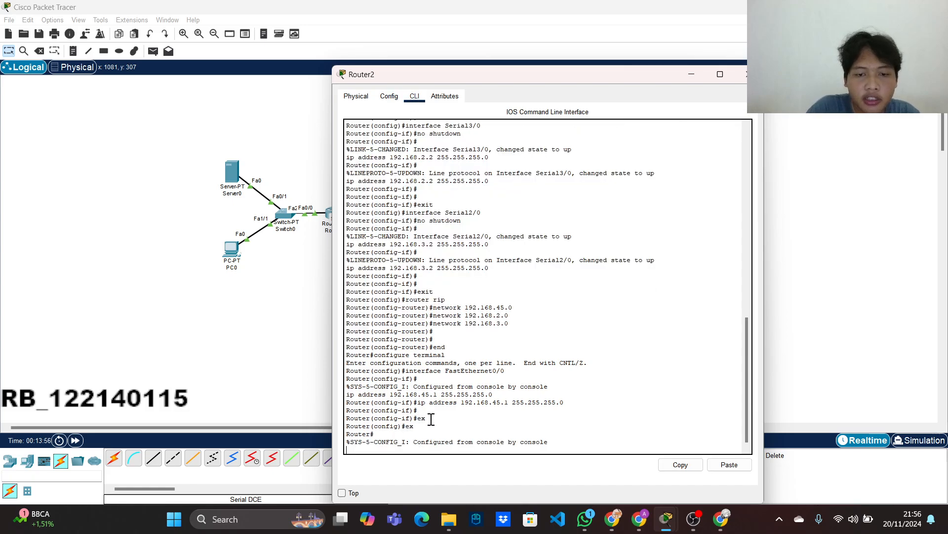
key("Return")
type("config t")
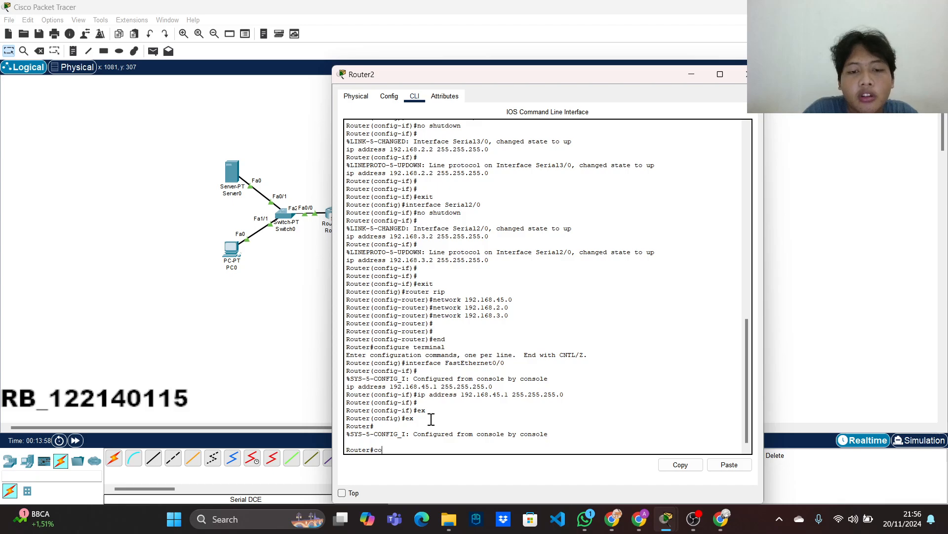
key("Return")
Set the IP helper address of Router2's fa0/0 interface to 192.168.15.3
type("int")
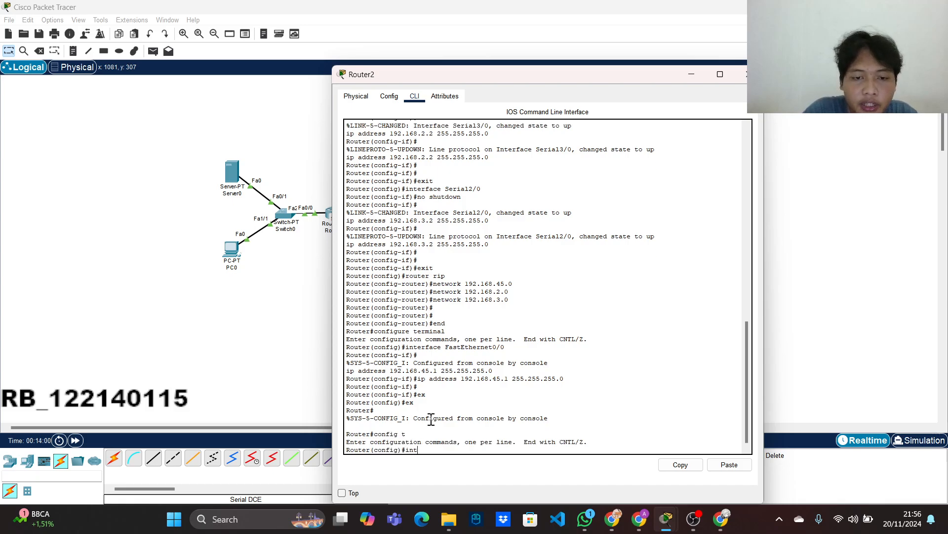
type(" fa ")
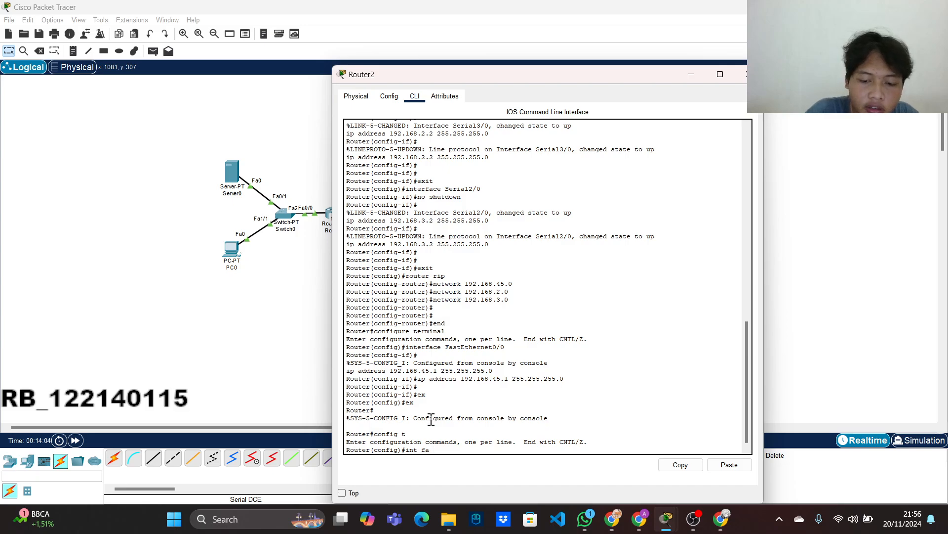
type("/0")
key("Return")
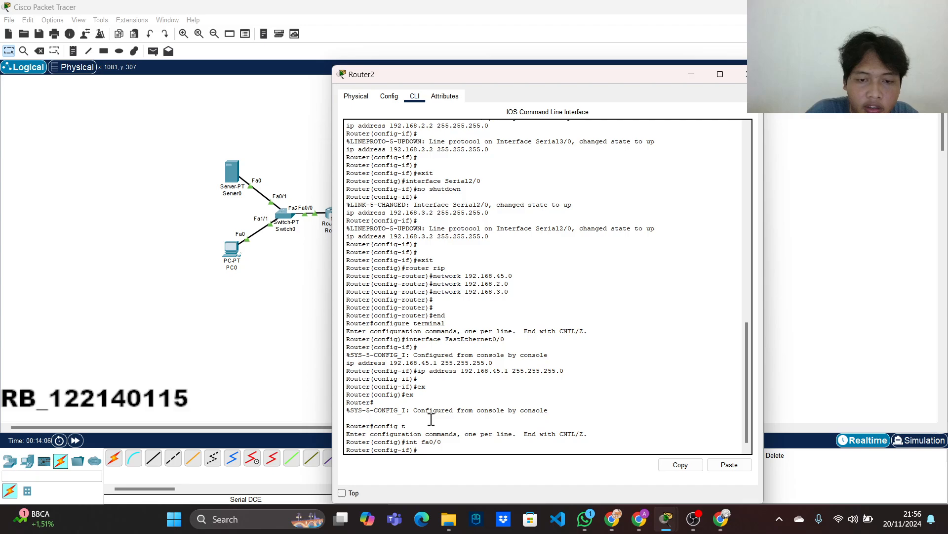
type("ip")
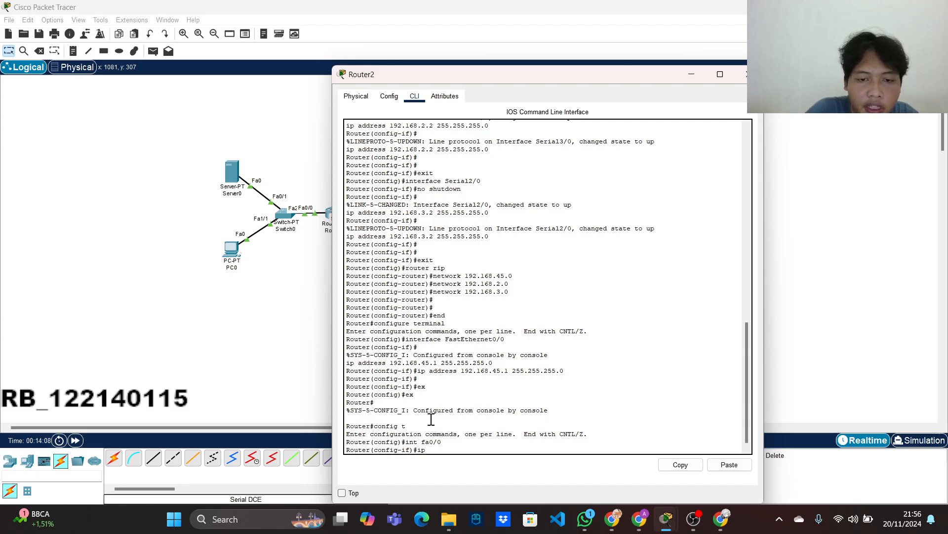
type(" helper-ad")
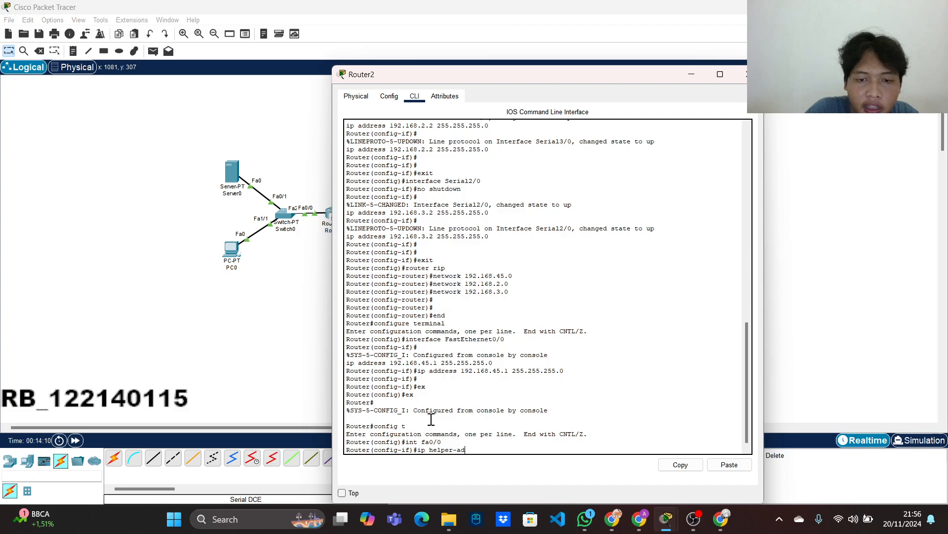
type("dress 19")
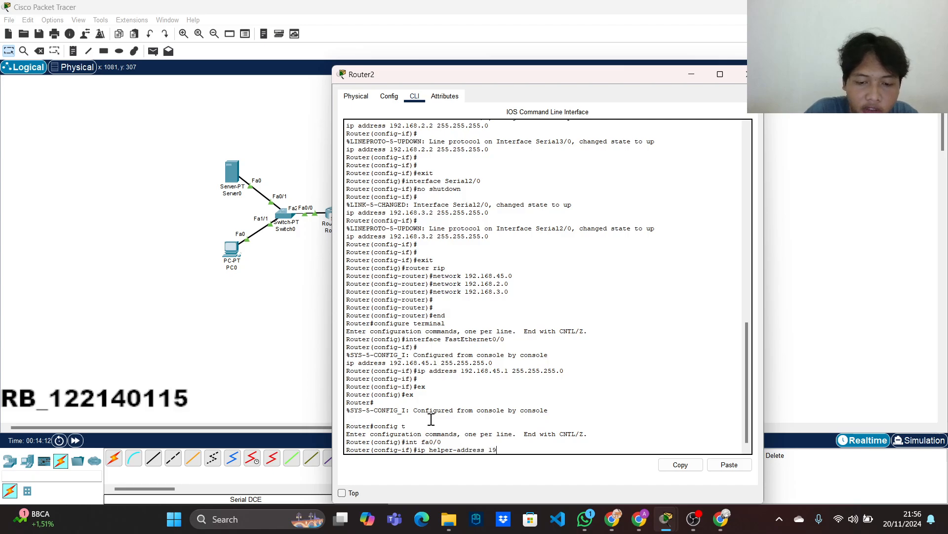
type("2.168.15.")
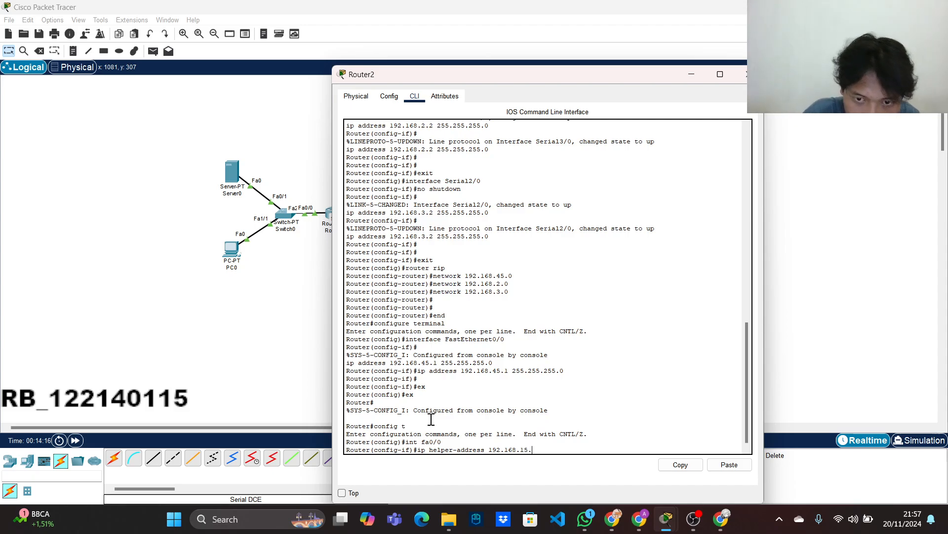
type("3")
key("Return")
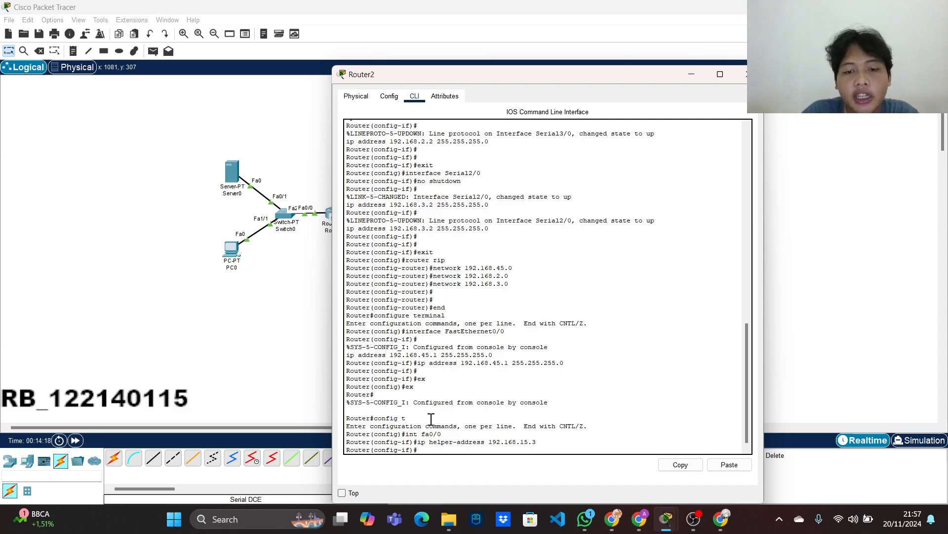
Exit Router2's configuration modes back to the privileged prompt and close its window
type("ex")
key("Return")
type("ex")
key("Return")
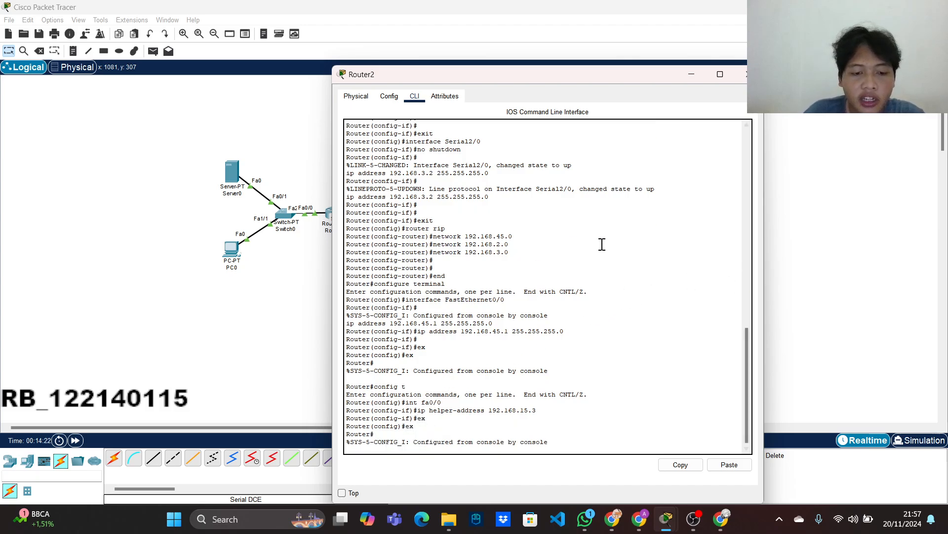
left_click(746, 74)
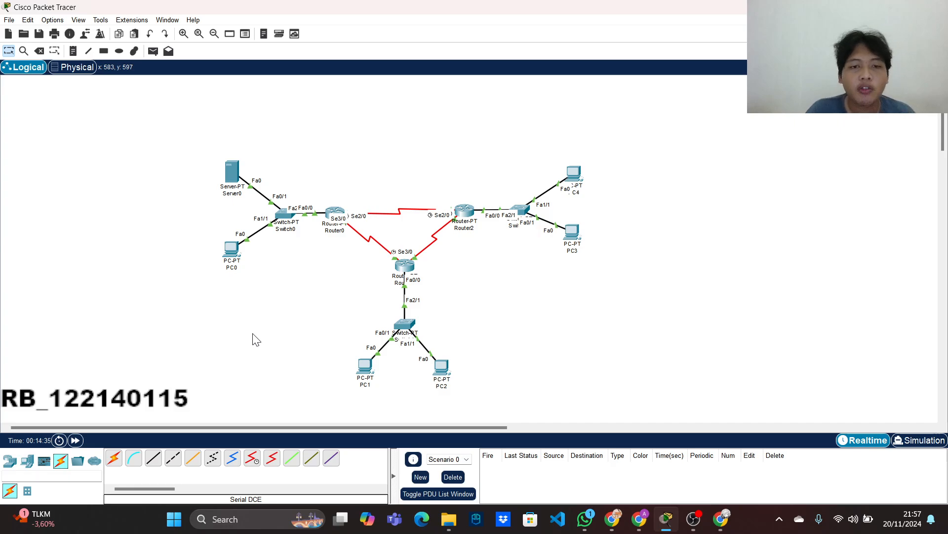
Open Server0's DHCP service and check the subnet mask of the serverPool pool
left_click(237, 175)
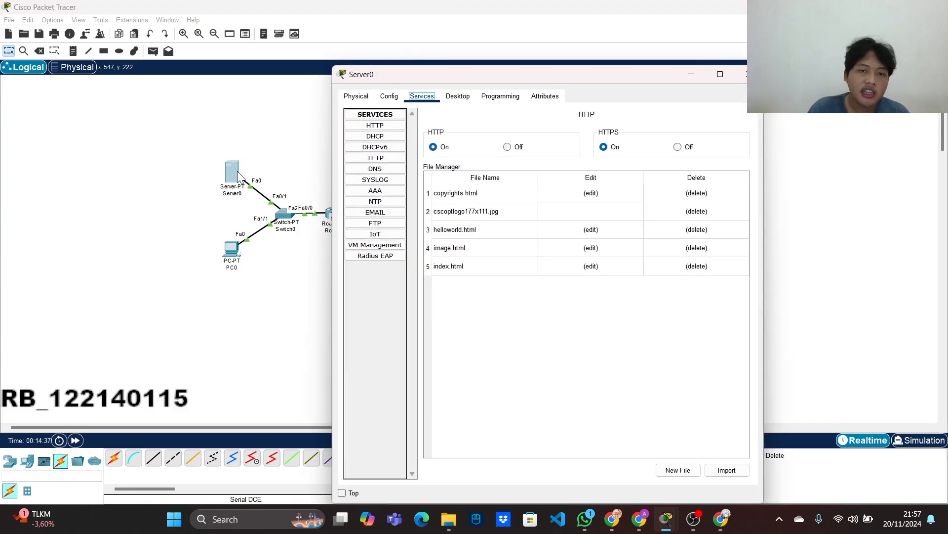
left_click(390, 141)
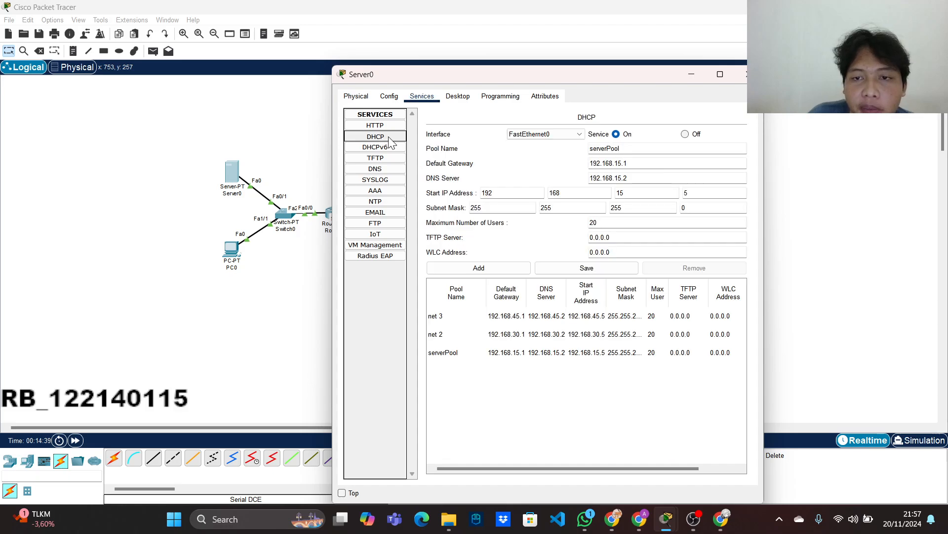
left_click(562, 354)
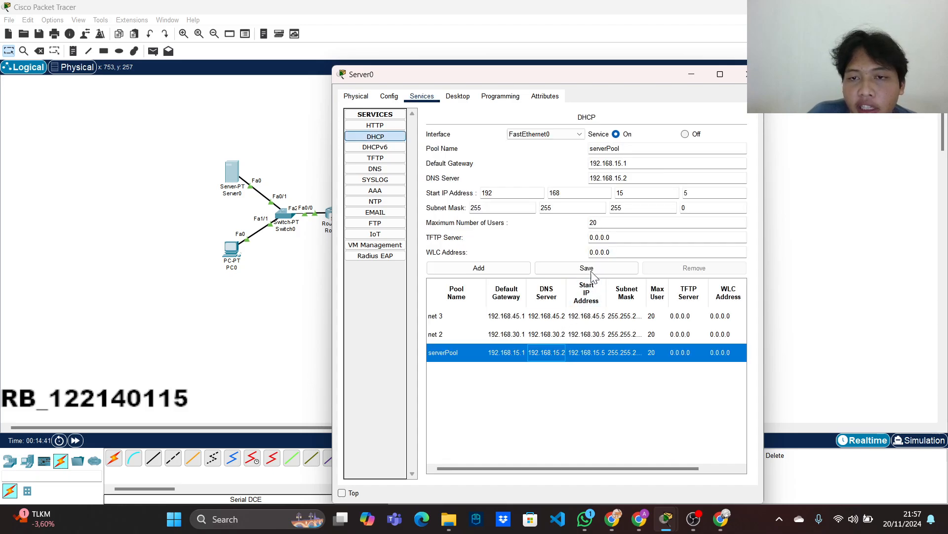
double_click(685, 208)
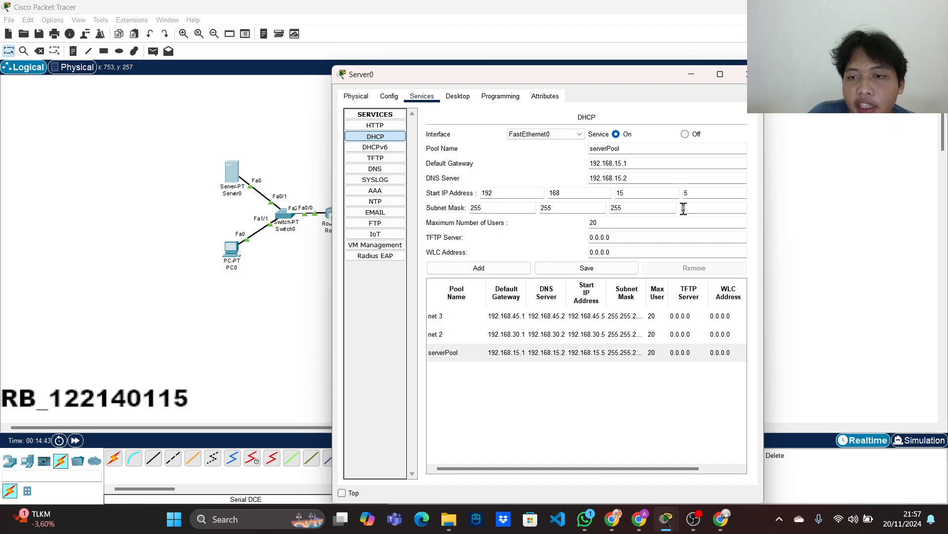
left_click(700, 206)
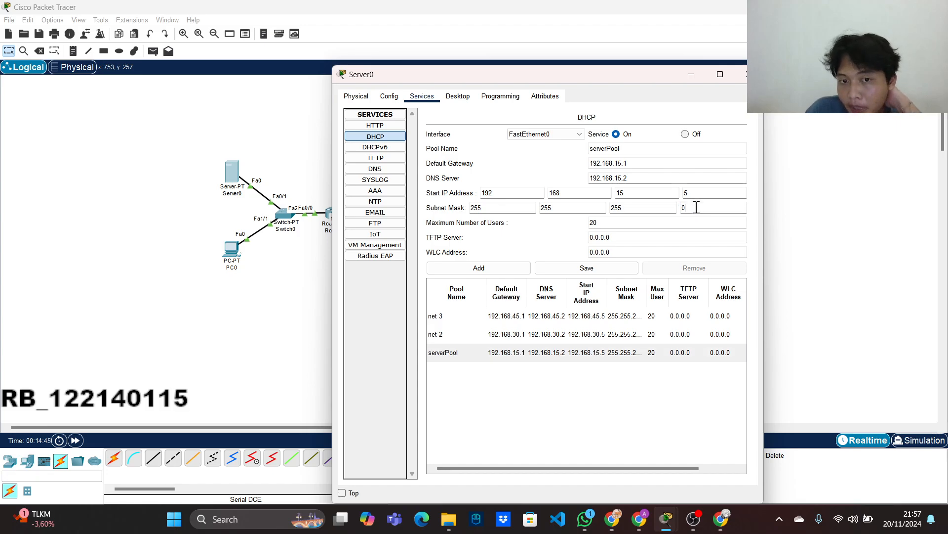
Set the subnet mask of the net 2 DHCP pool to 255.255.255.128 and save the pool
left_click(480, 335)
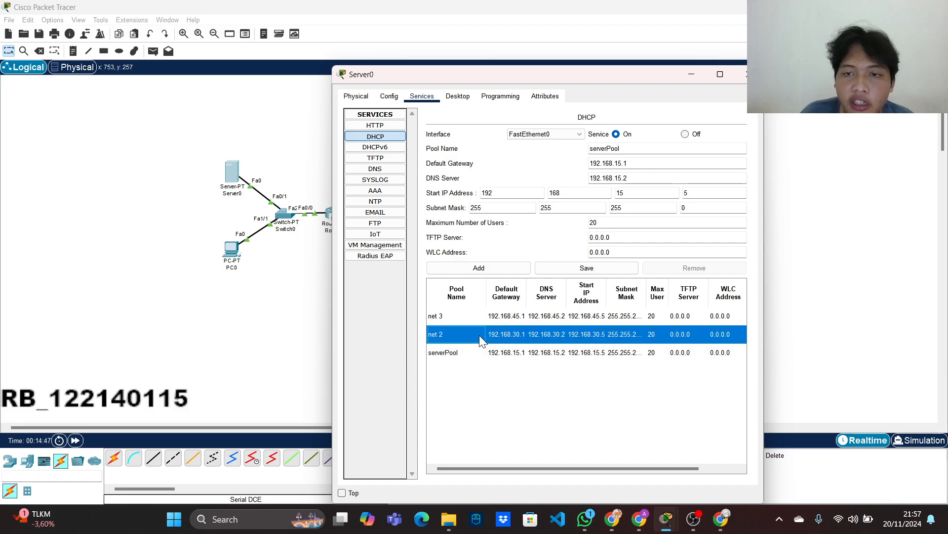
left_click(689, 209)
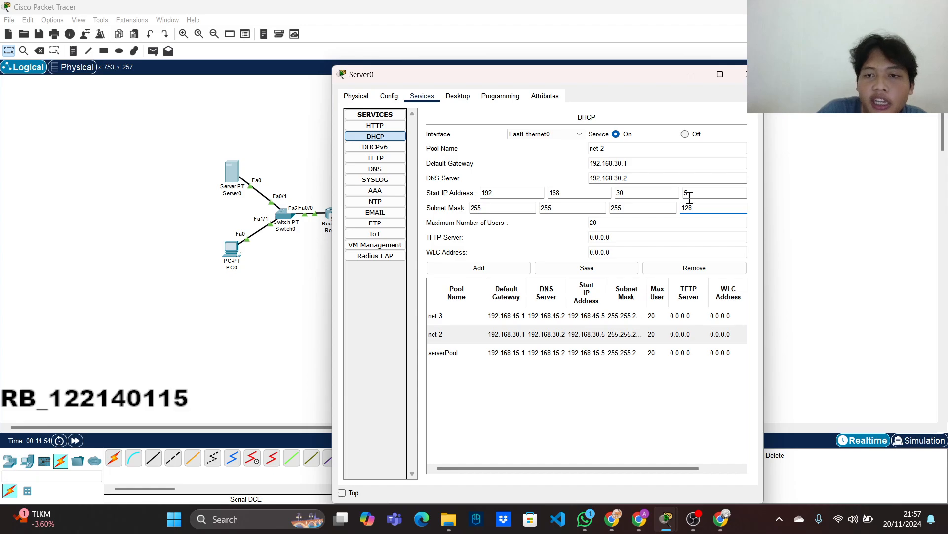
left_click(611, 272)
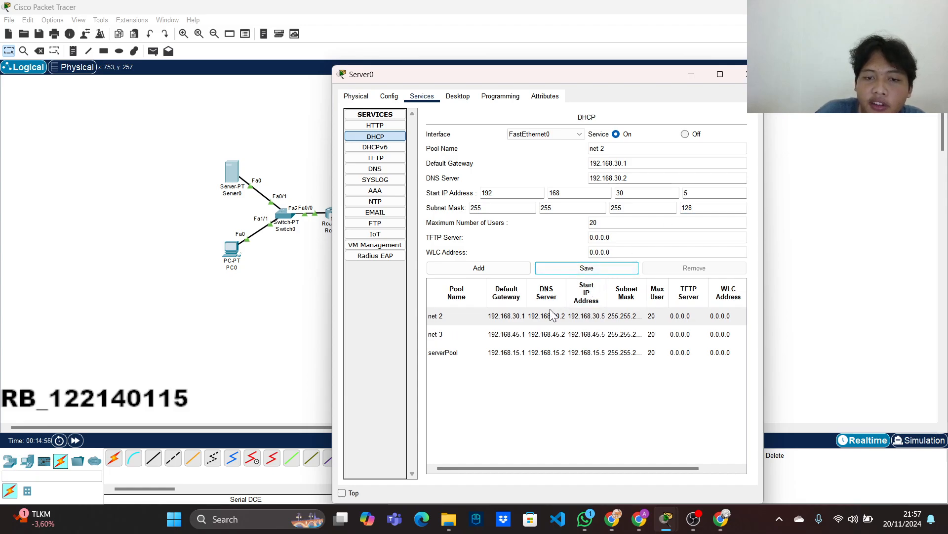
Set the subnet mask of the net 3 DHCP pool to 255.255.255.192, save the pool and close Server0's window
left_click(530, 341)
left_click(693, 208)
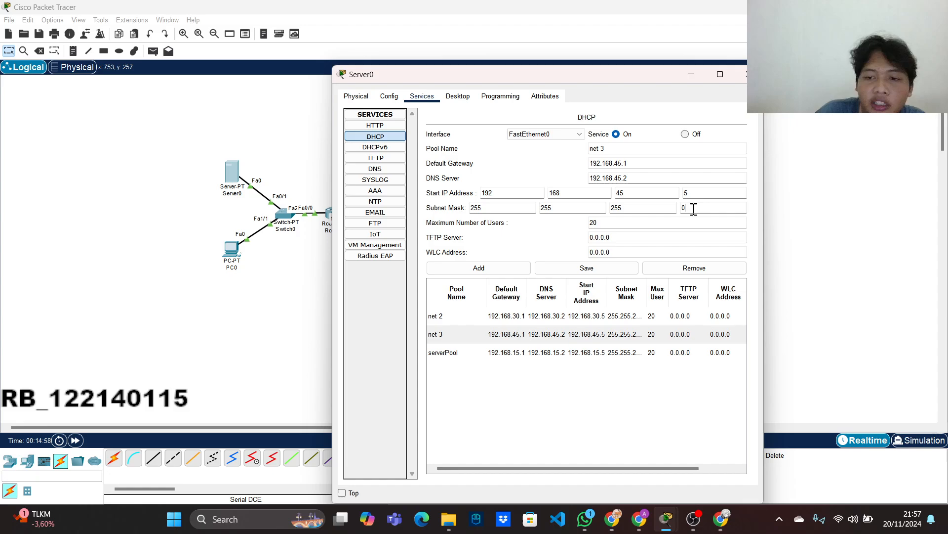
key("BackSpace")
type("192")
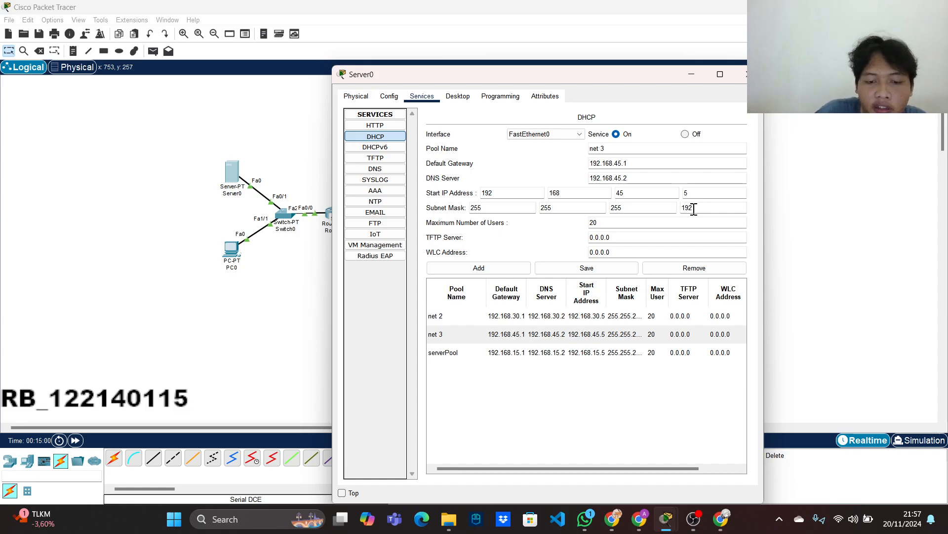
left_click(609, 268)
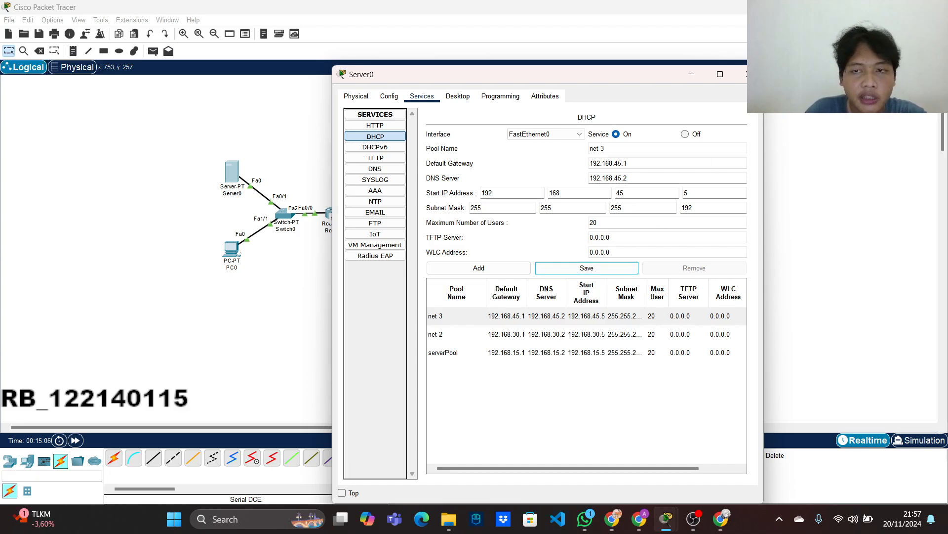
left_click(746, 74)
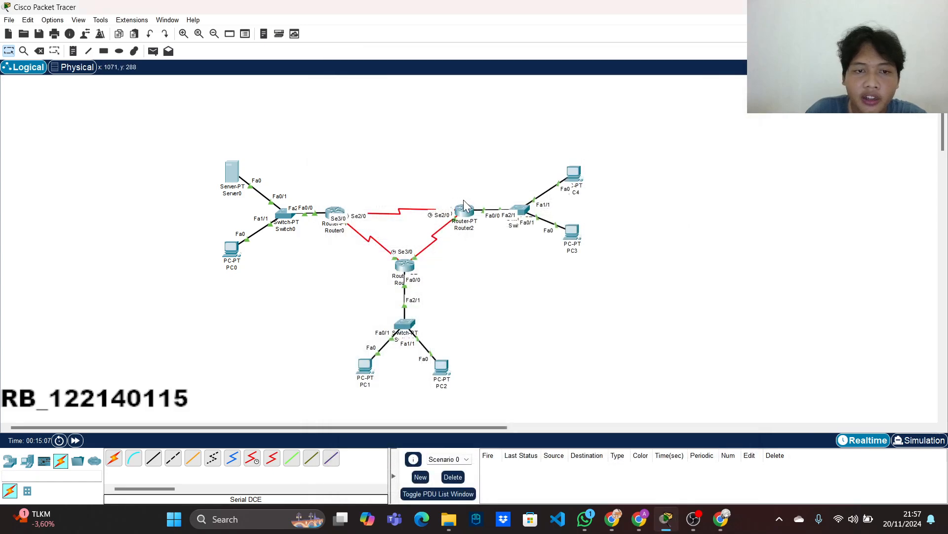
Open Router0's interface configuration and set the Serial2/0 subnet mask to 255.255.255.252
left_click(337, 213)
left_click(358, 96)
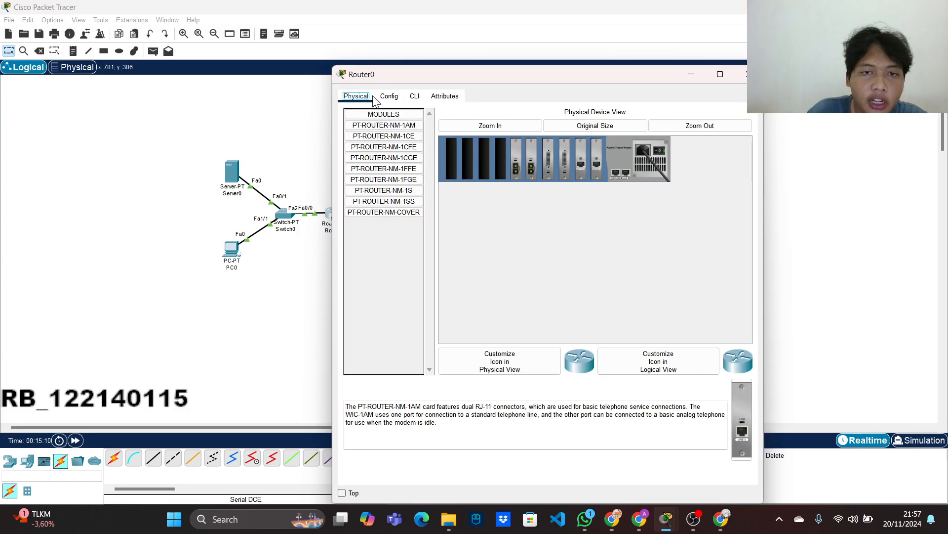
left_click(390, 97)
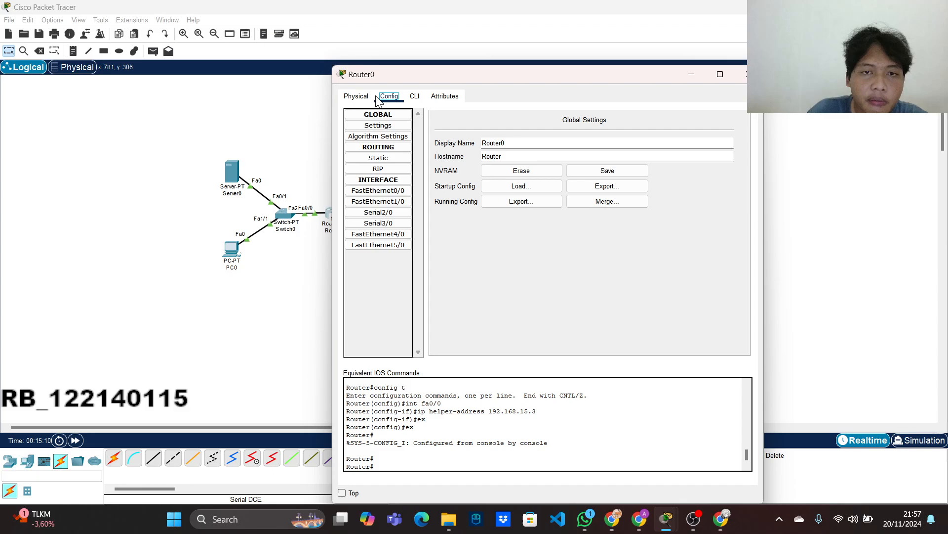
left_click(393, 193)
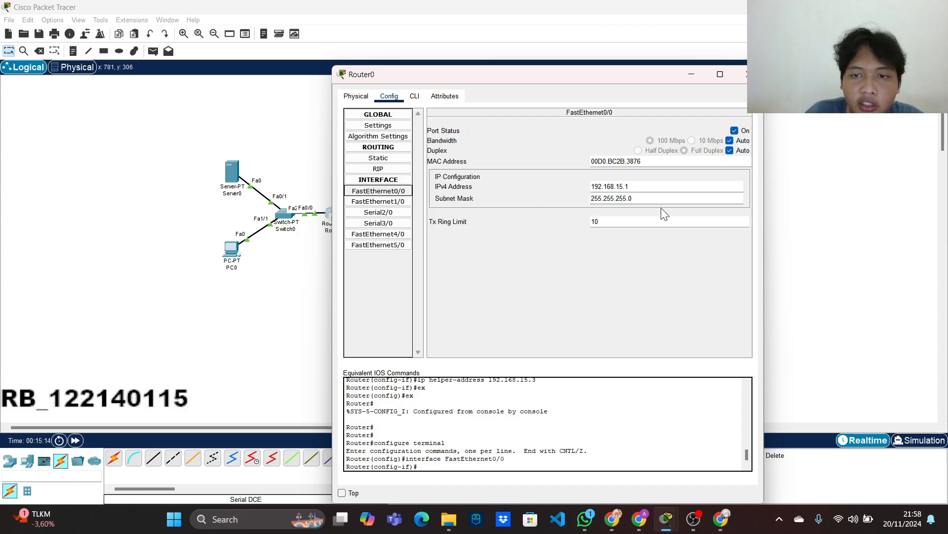
left_click(615, 198)
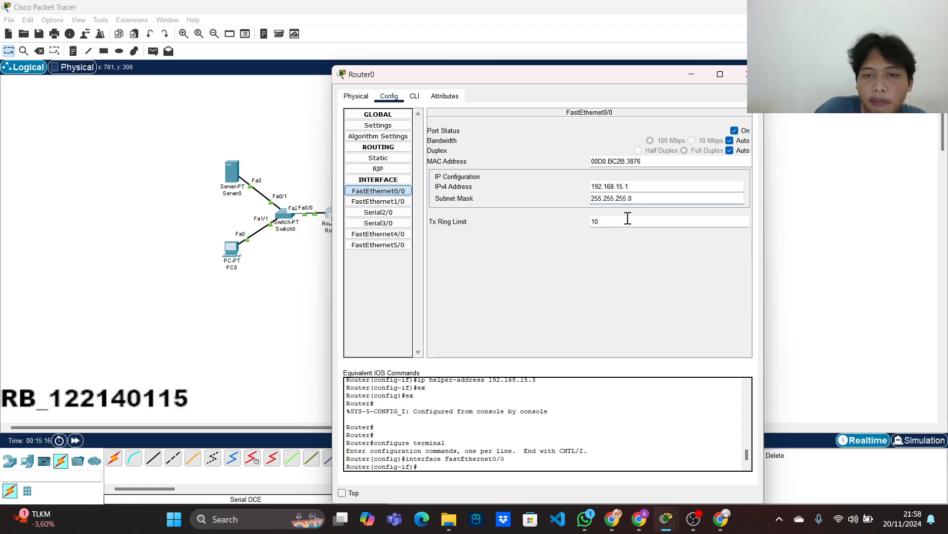
left_click(378, 212)
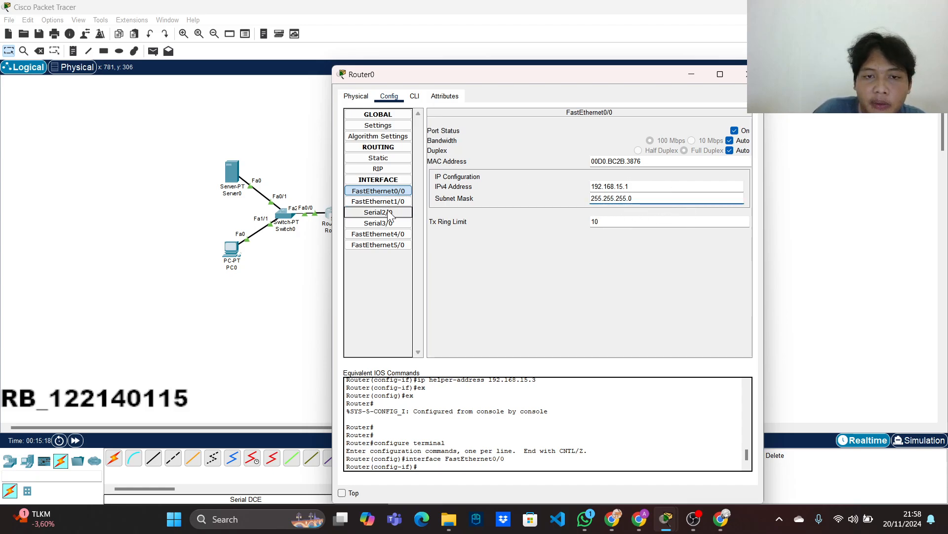
left_click(645, 187)
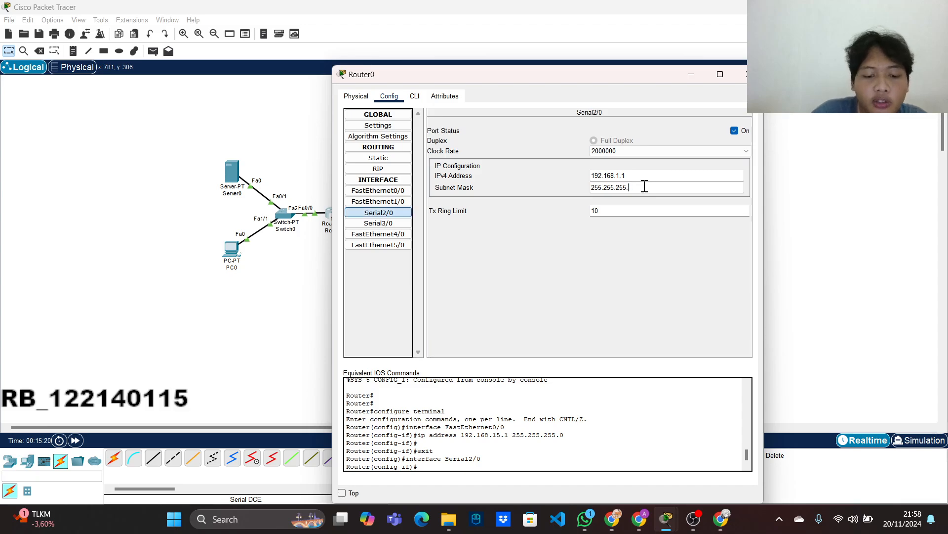
type("252")
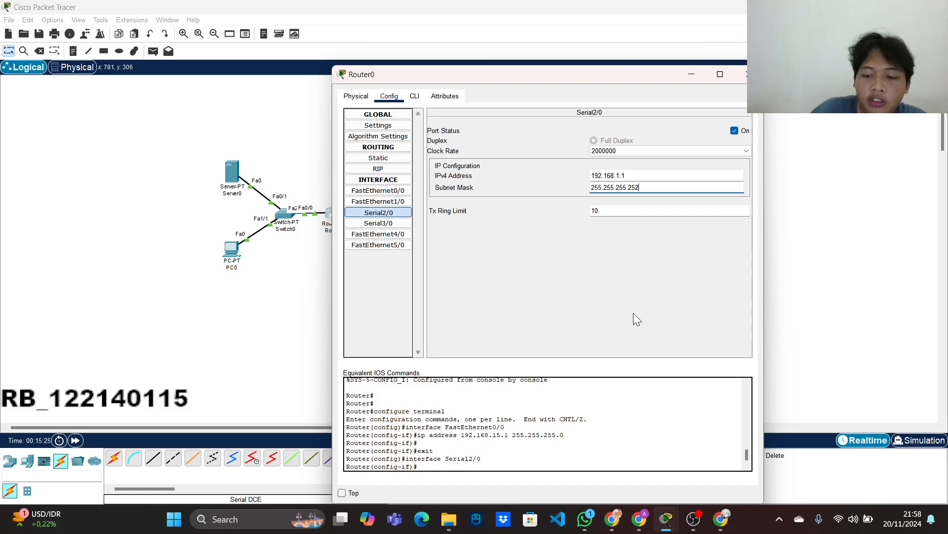
key("Return")
Set the subnet mask of Router0's Serial3/0 interface to 255.255.255.252 and close the router's window
left_click(378, 222)
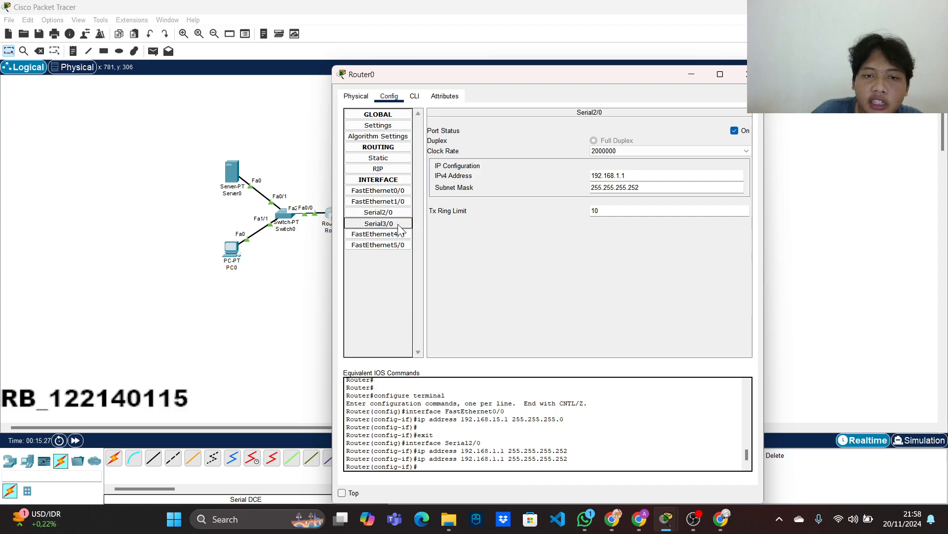
left_click(649, 188)
type("252")
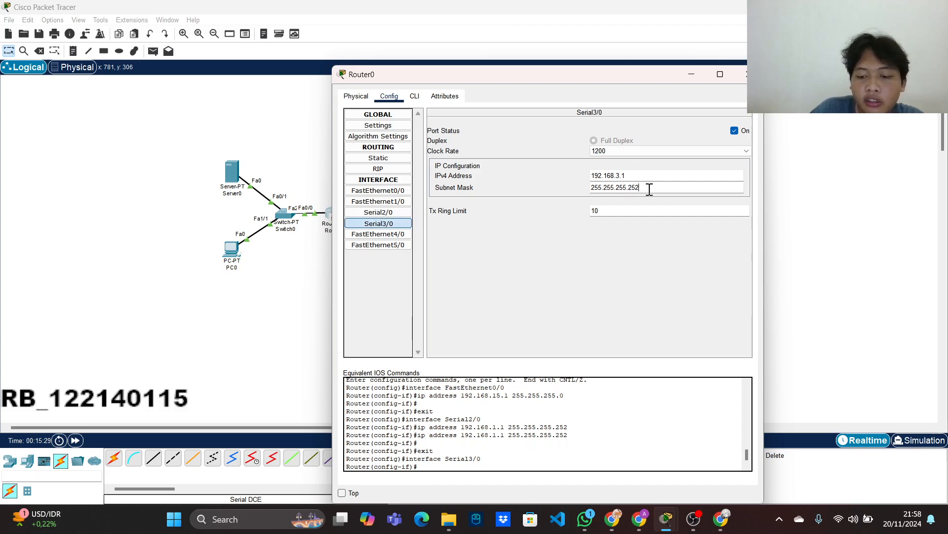
key("Return")
left_click(744, 74)
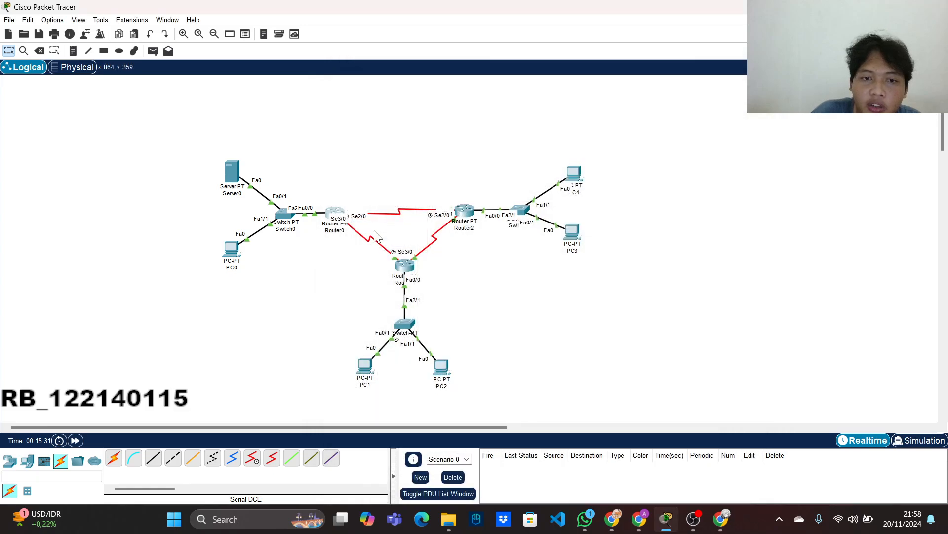
Open Router1's interface configuration and set the Serial2/0 subnet mask to 255.255.255.252
left_click(401, 260)
left_click(387, 97)
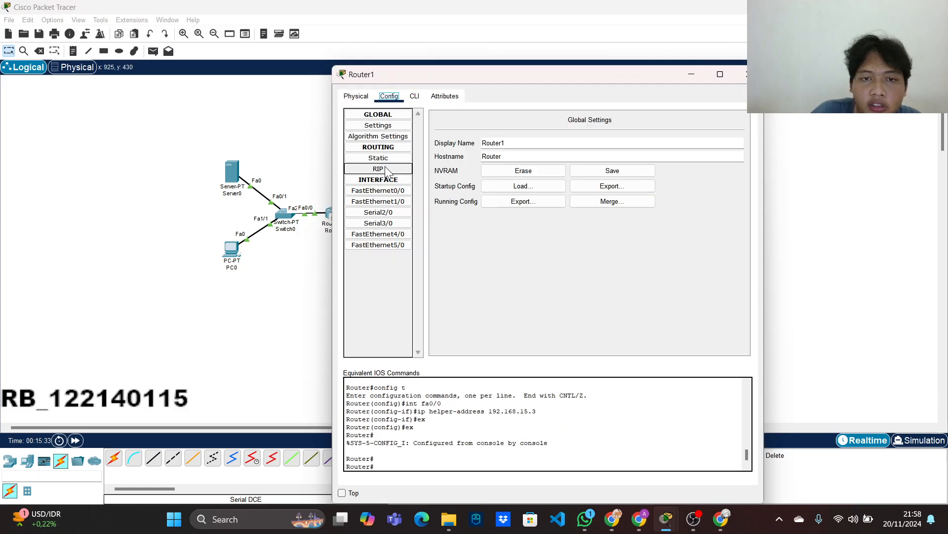
left_click(392, 215)
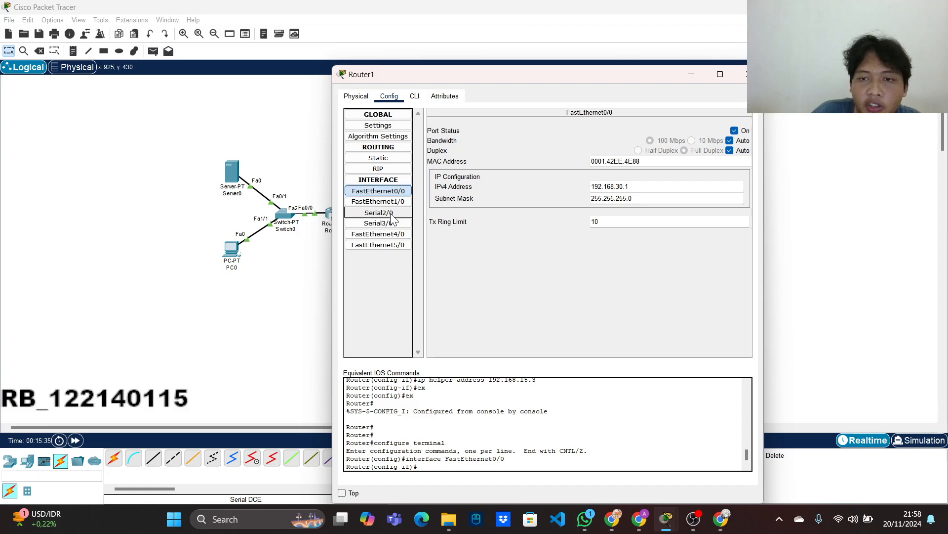
left_click(677, 187)
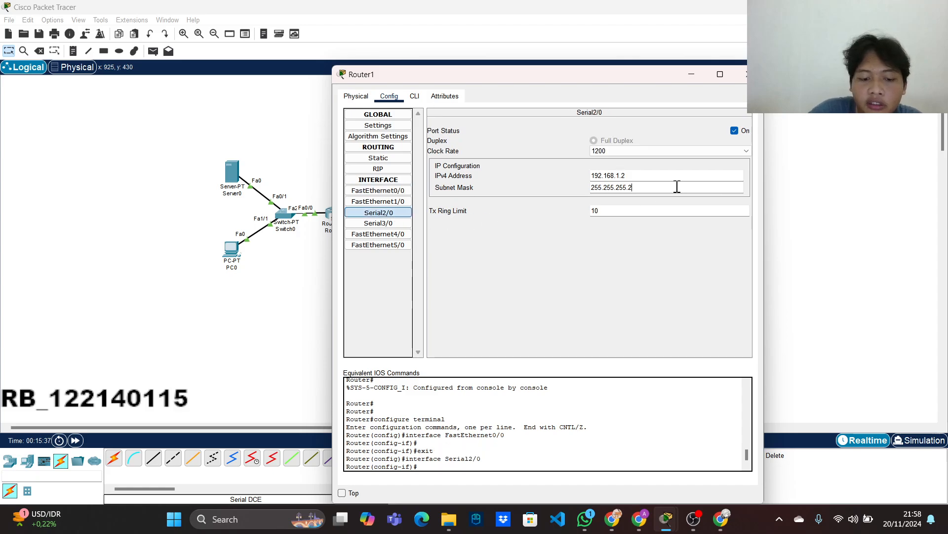
key("Return")
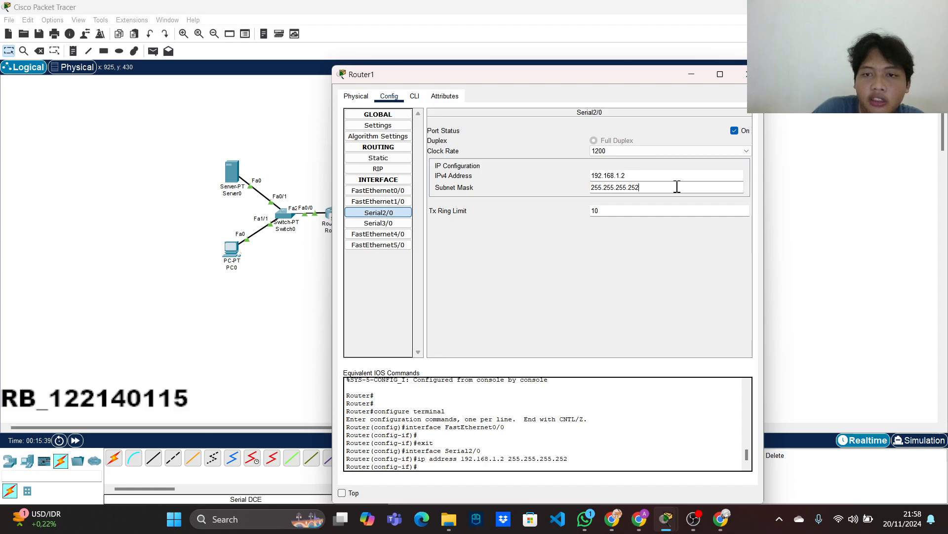
Set the subnet mask of Router1's Serial3/0 interface to 255.255.255.252 and close the router's window
left_click(379, 223)
left_click(672, 187)
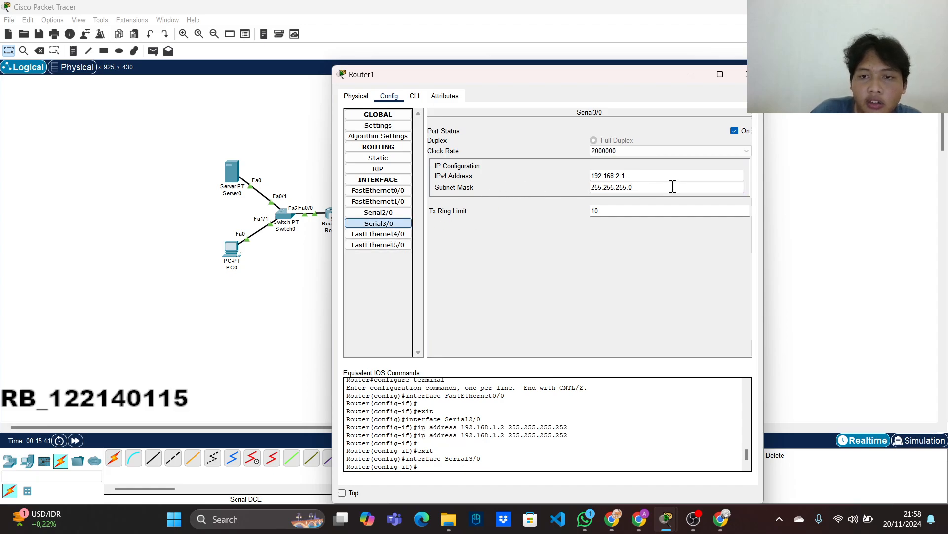
type("252")
key("Return")
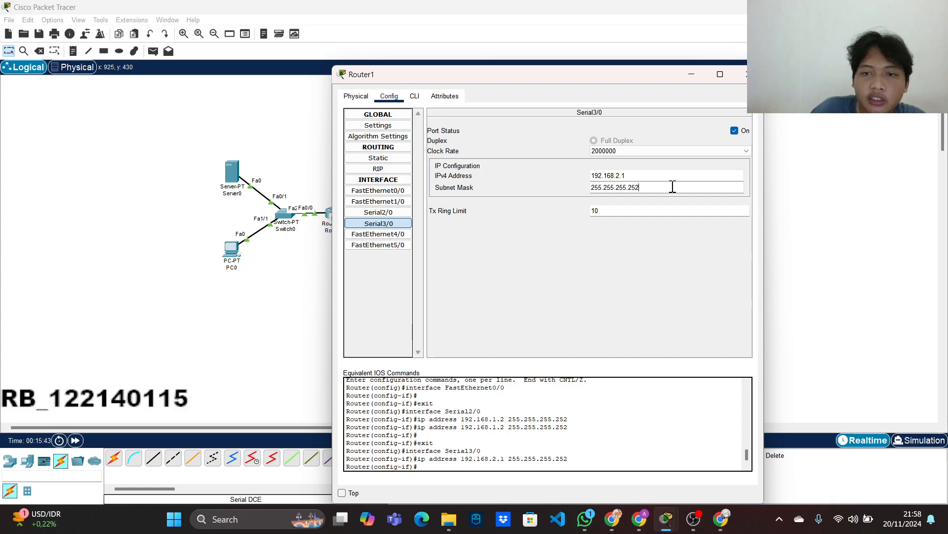
left_click(747, 74)
Open Router2's interface configuration and set the Serial2/0 subnet mask to 255.255.255.252
left_click(472, 220)
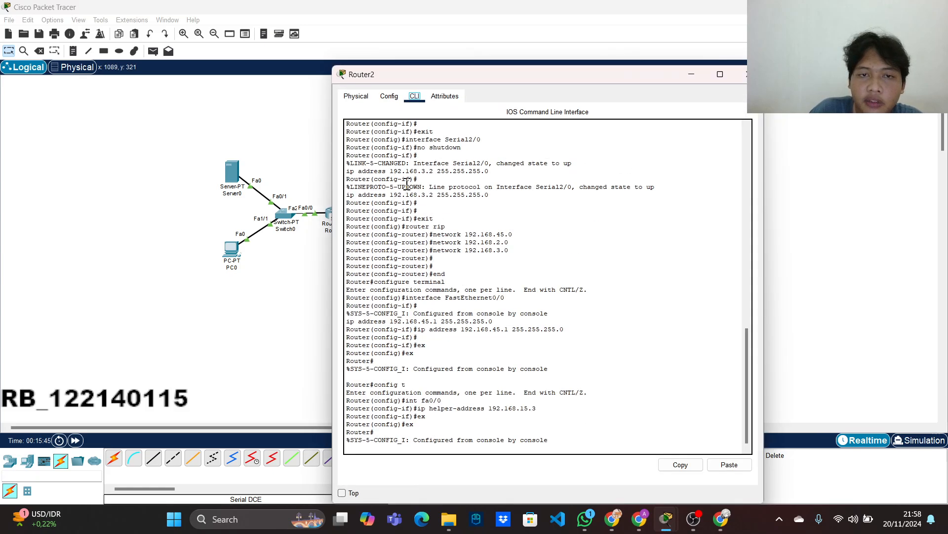
left_click(389, 96)
left_click(379, 212)
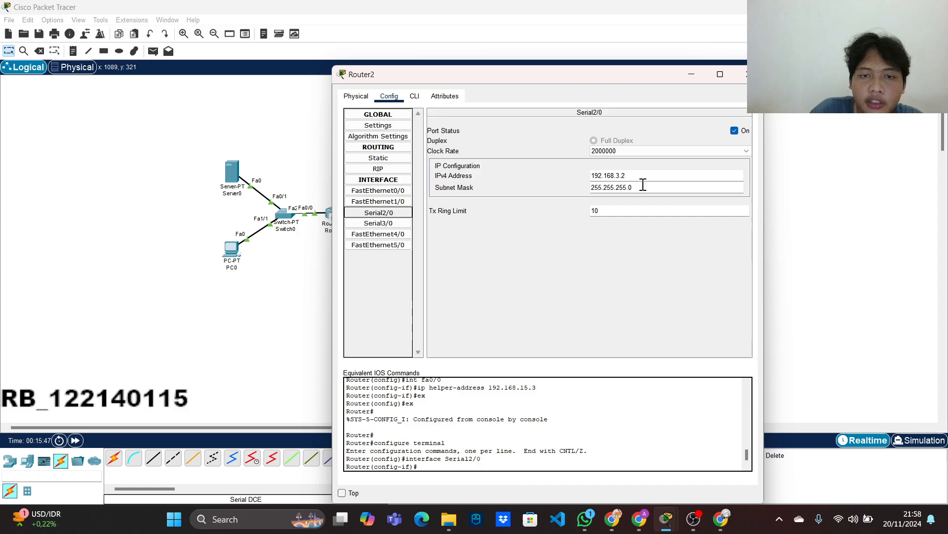
left_click(651, 187)
type("252")
key("Return")
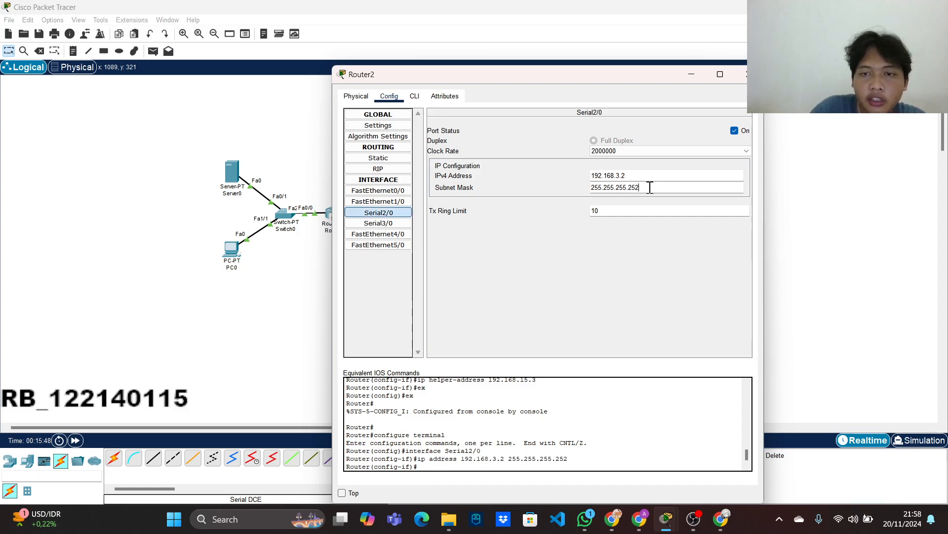
Set the subnet mask of Router2's Serial3/0 interface to 255.255.255.252 and close the router's window
left_click(379, 222)
left_click(631, 188)
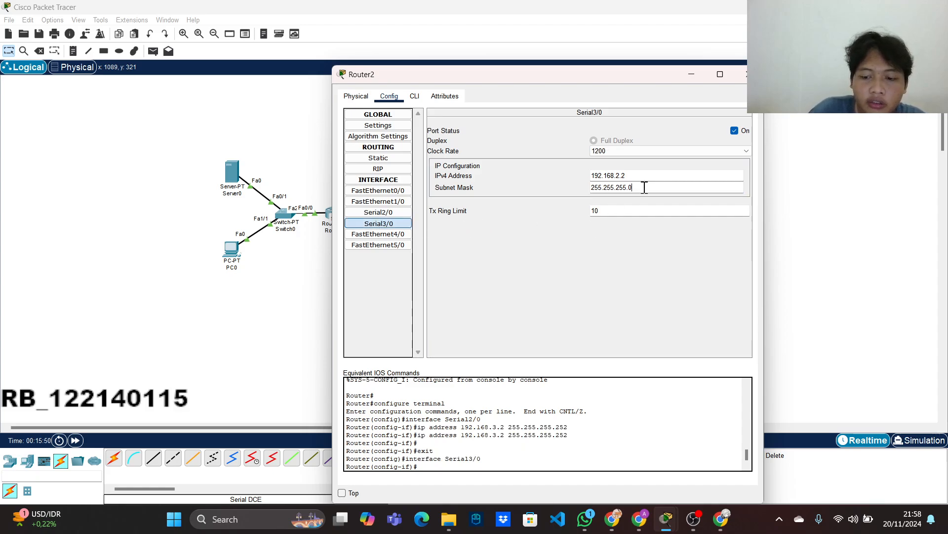
key("Return")
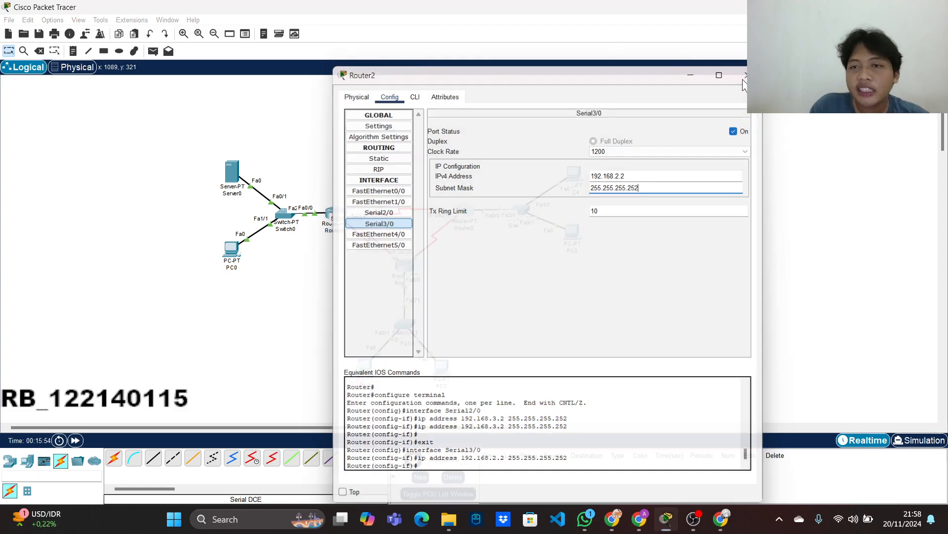
left_click(746, 74)
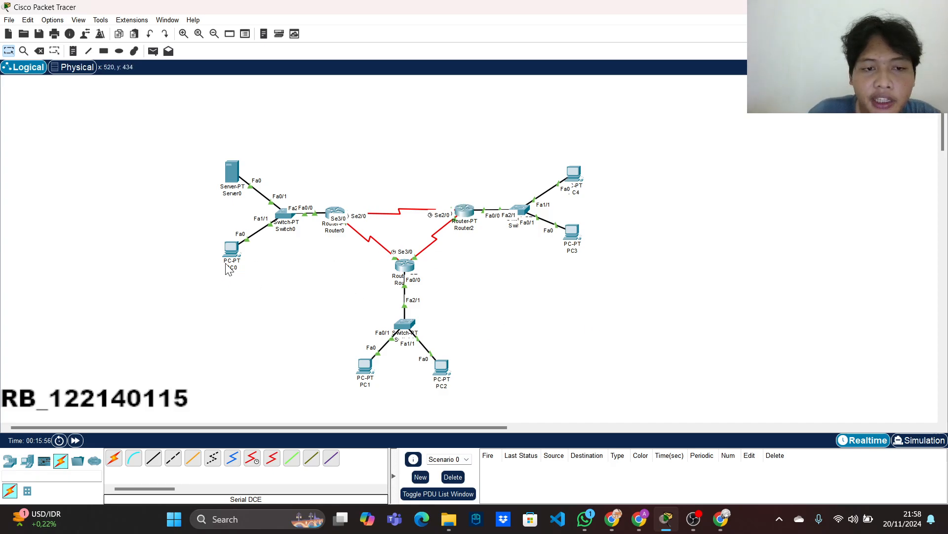
Switch PC0's IPv4 configuration from static to DHCP and close its window
left_click(236, 249)
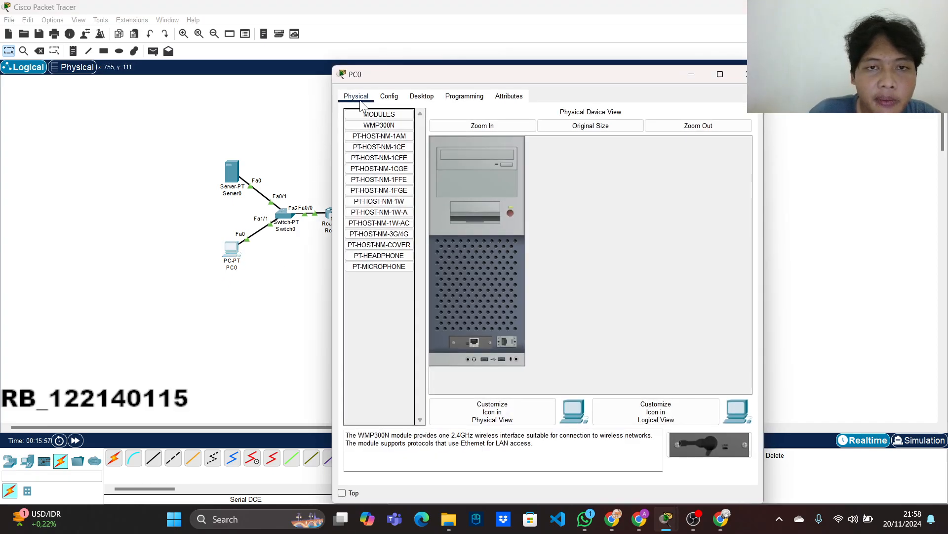
left_click(421, 96)
left_click(387, 140)
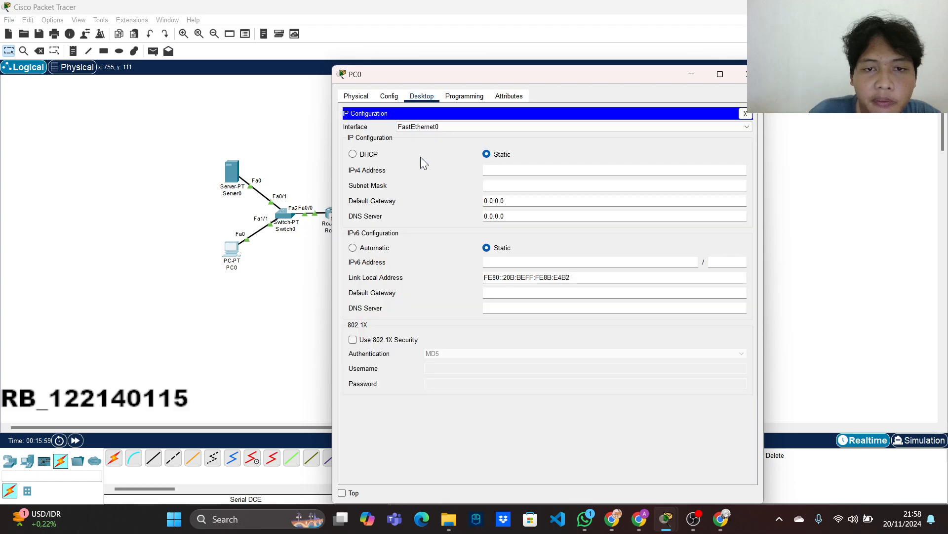
left_click(354, 155)
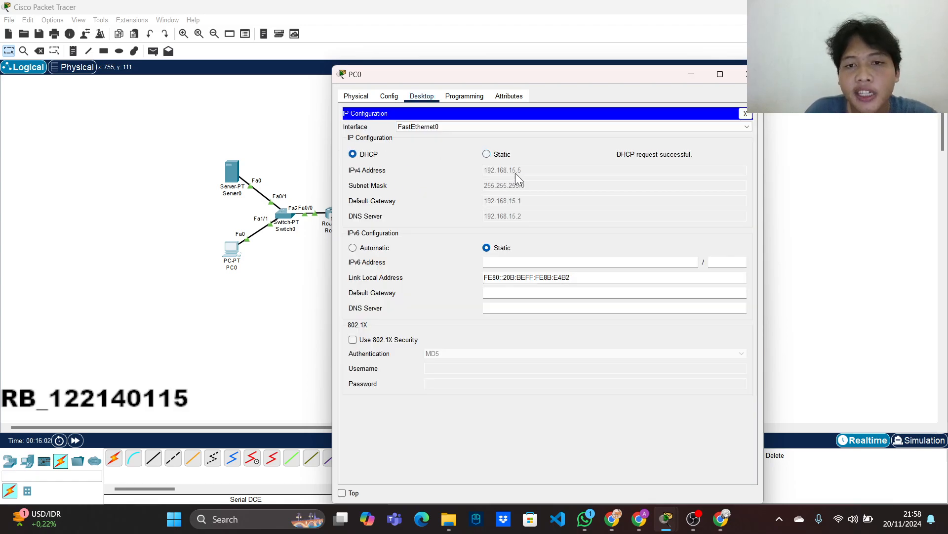
left_click(746, 74)
Switch PC1's IPv4 configuration from static to DHCP and close its window
left_click(355, 371)
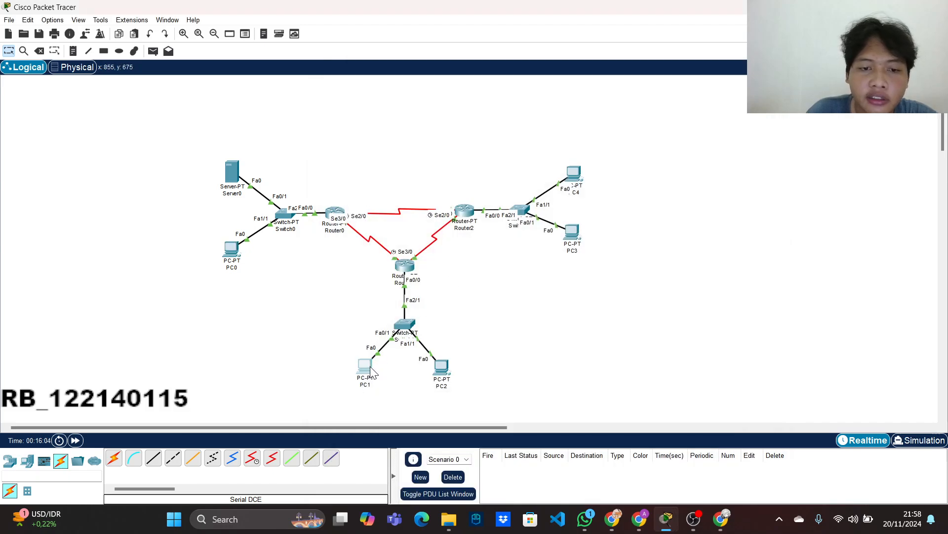
left_click(421, 129)
left_click(368, 161)
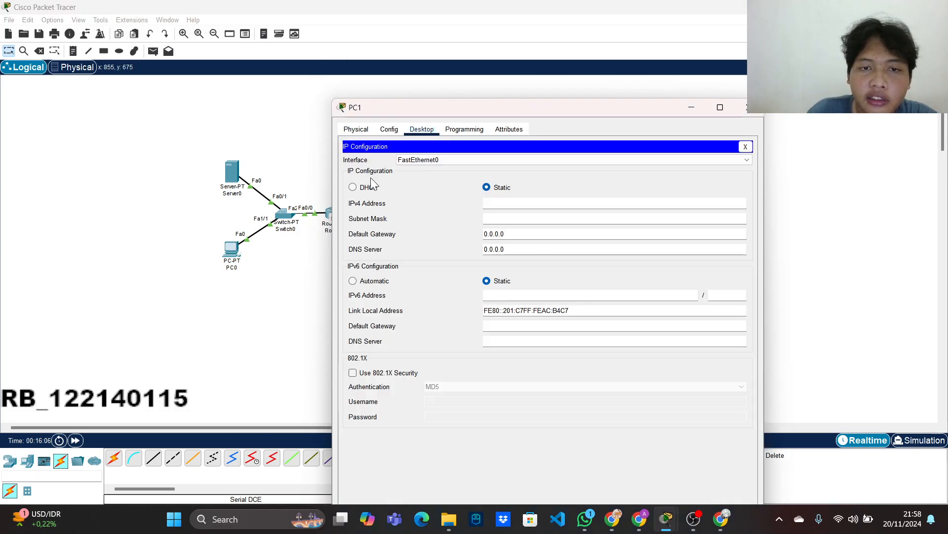
left_click(353, 186)
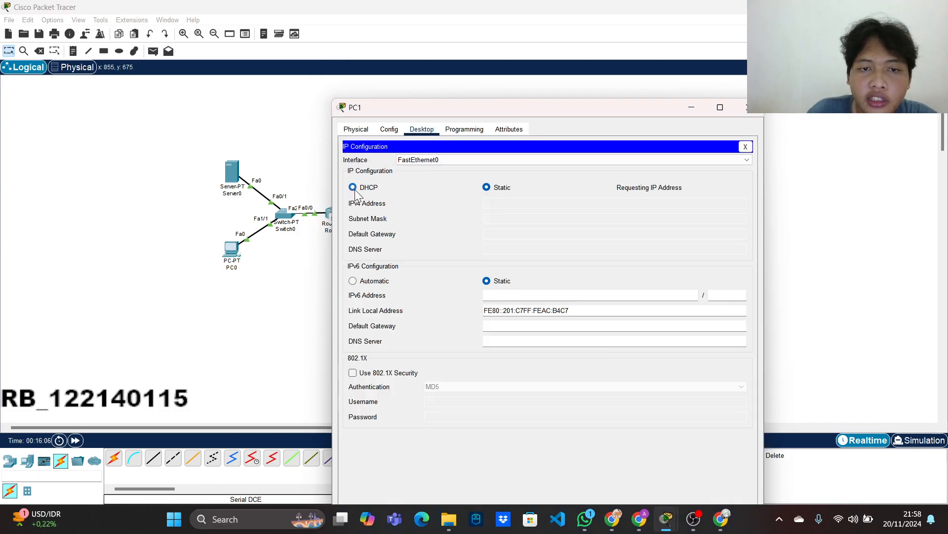
left_click(747, 109)
Switch PC2's IPv4 configuration from static to DHCP and close its window
left_click(439, 368)
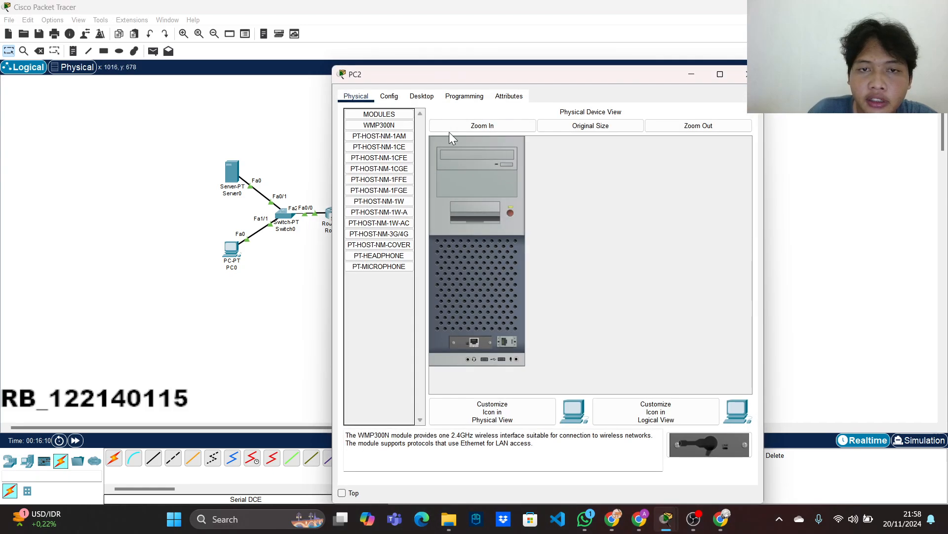
left_click(420, 96)
left_click(393, 148)
left_click(353, 154)
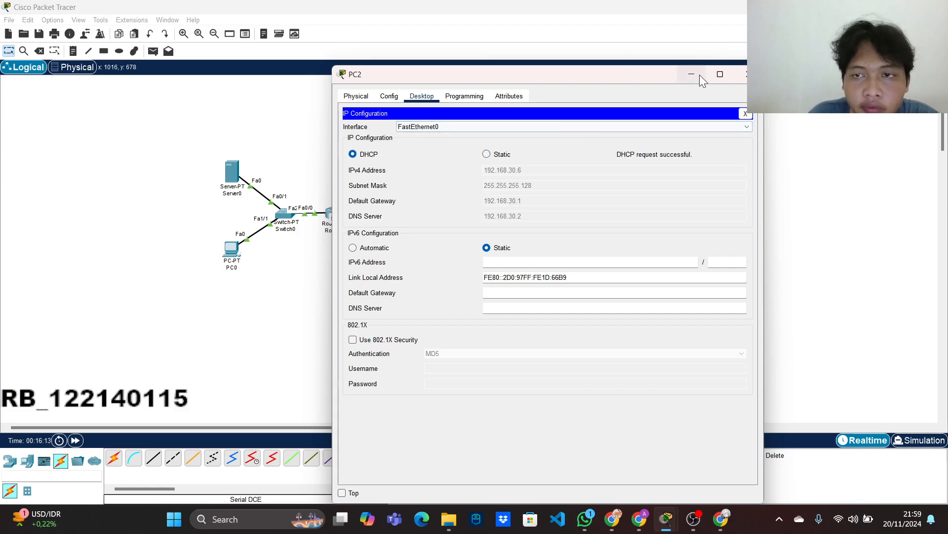
left_click(742, 74)
Switch PC3's IPv4 configuration from static to DHCP and close its window
left_click(568, 231)
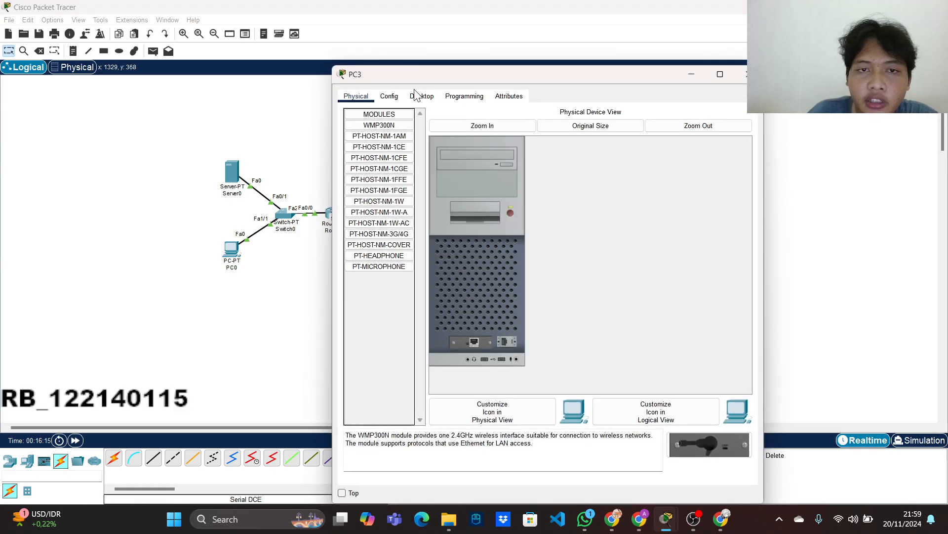
left_click(421, 96)
left_click(383, 136)
left_click(368, 154)
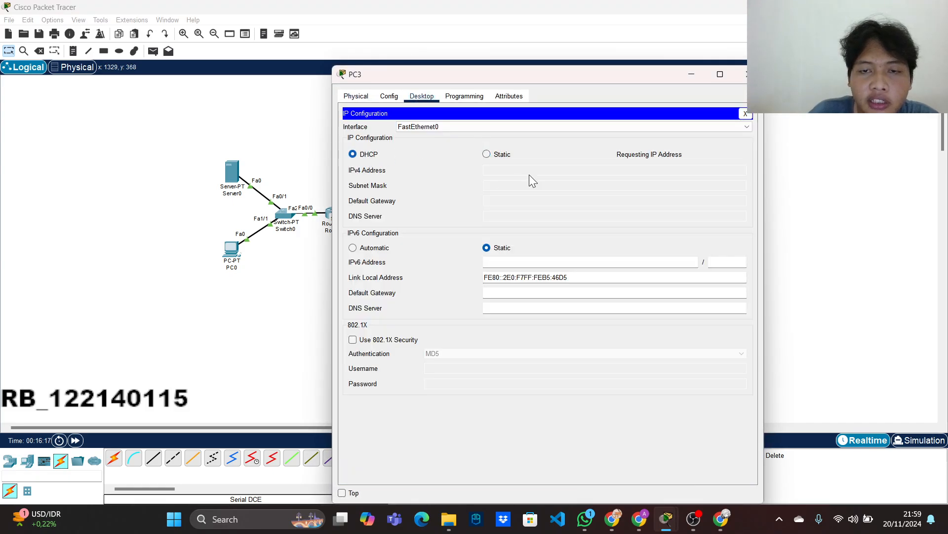
left_click(742, 74)
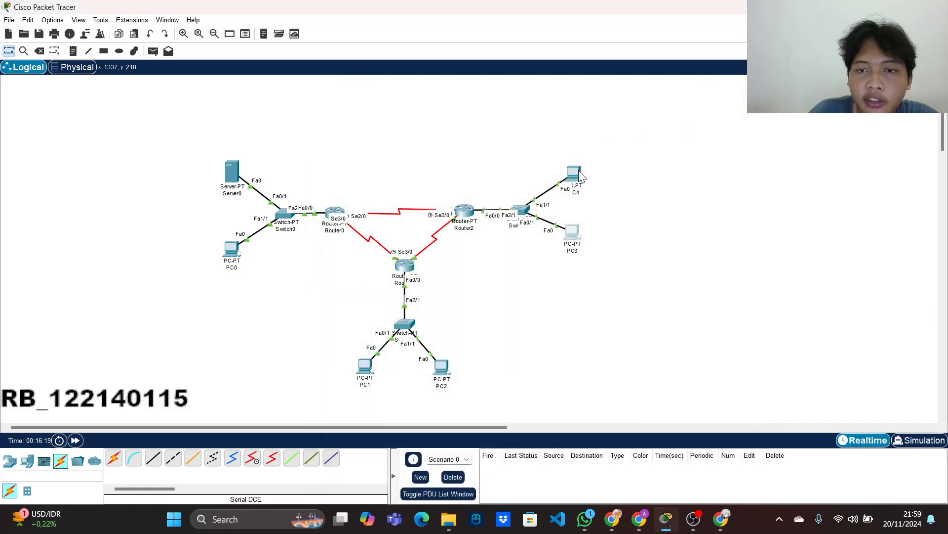
Open PC4's IP configuration and switch its IPv4 addressing from static to DHCP
left_click(579, 170)
left_click(389, 129)
left_click(422, 129)
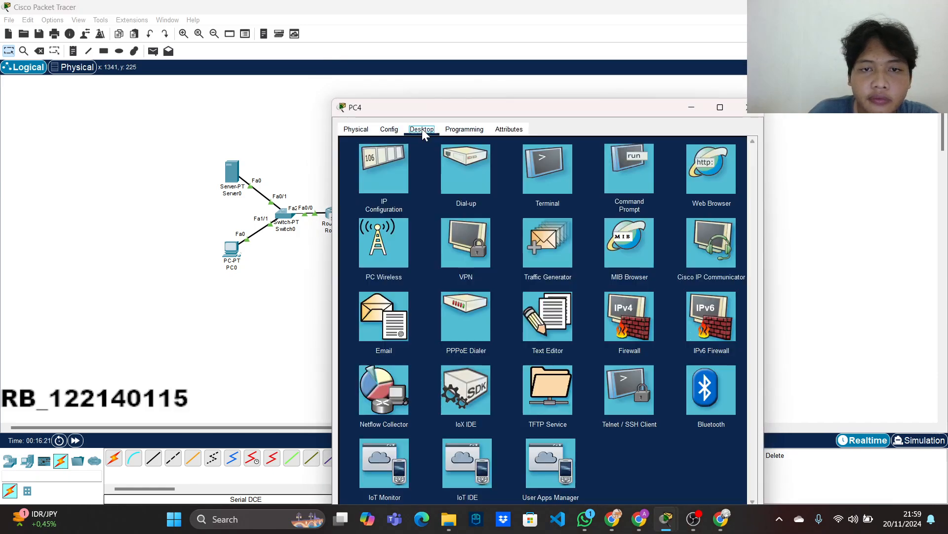
left_click(384, 163)
left_click(352, 188)
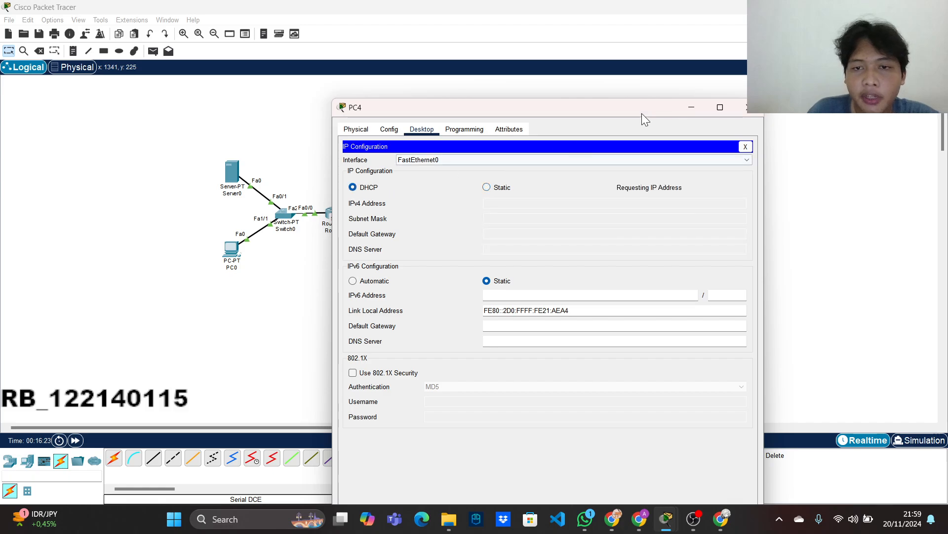
Close PC4's window and test connectivity by sending a simple PDU from PC0 to PC1 two times
left_click(746, 107)
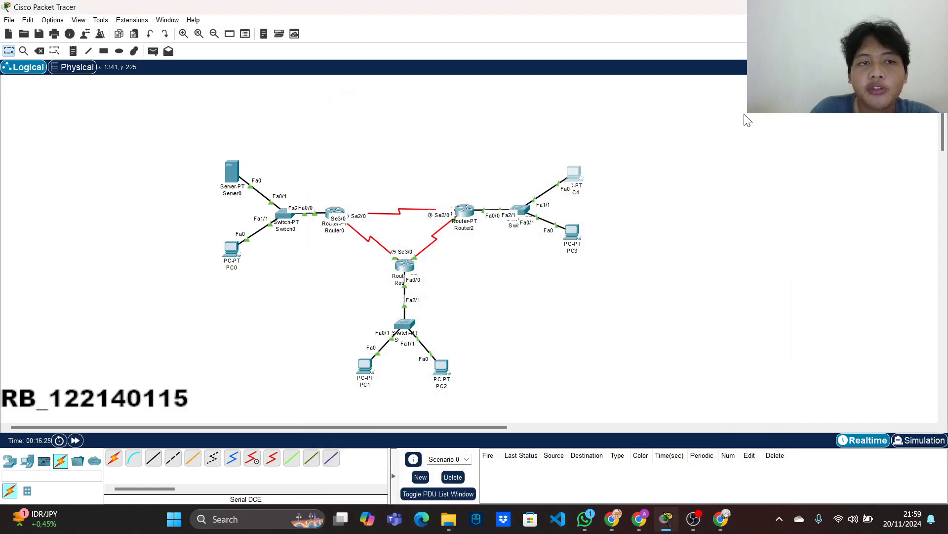
left_click(153, 52)
left_click(231, 248)
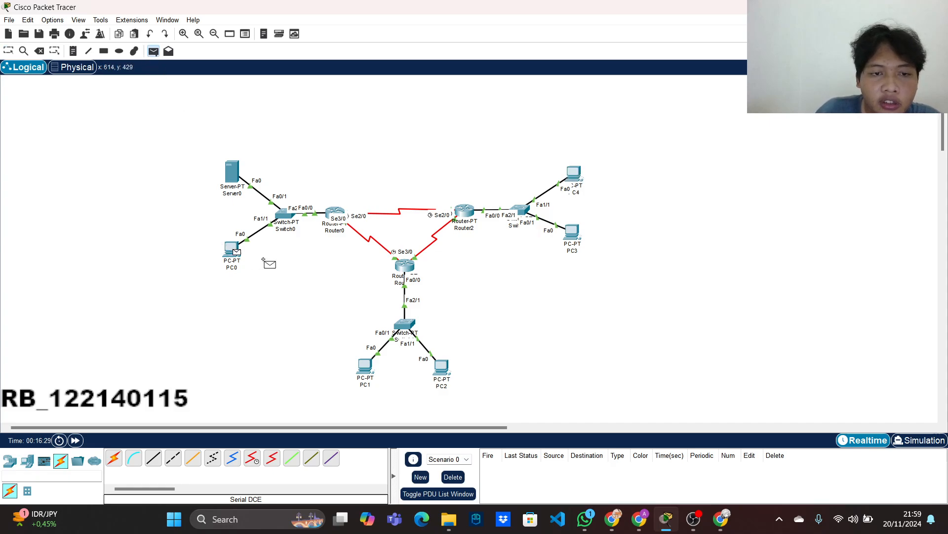
mouse_move(365, 366)
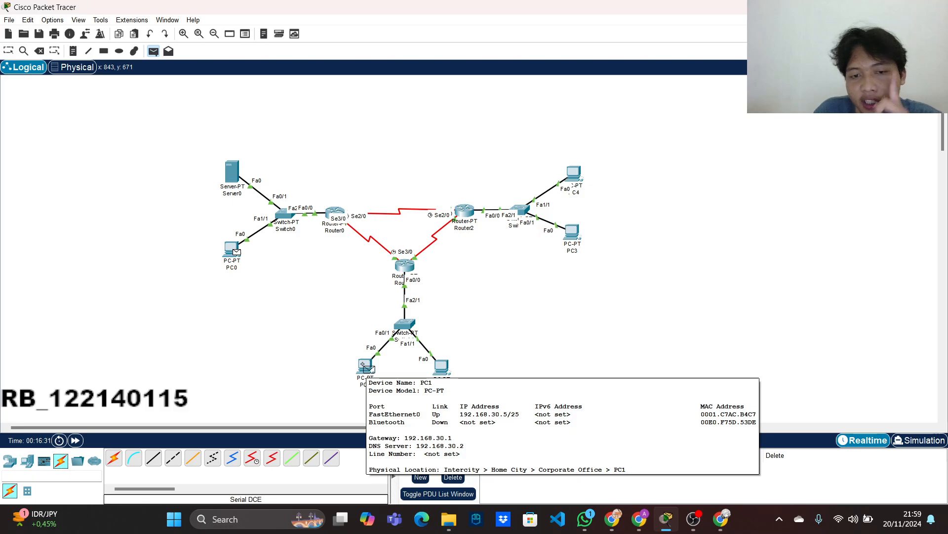
left_click(366, 366)
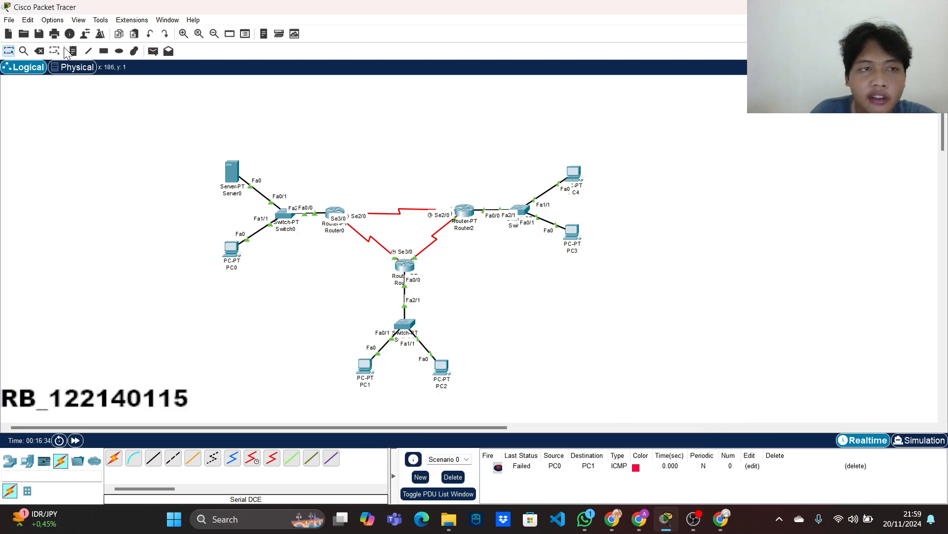
left_click(153, 51)
left_click(231, 247)
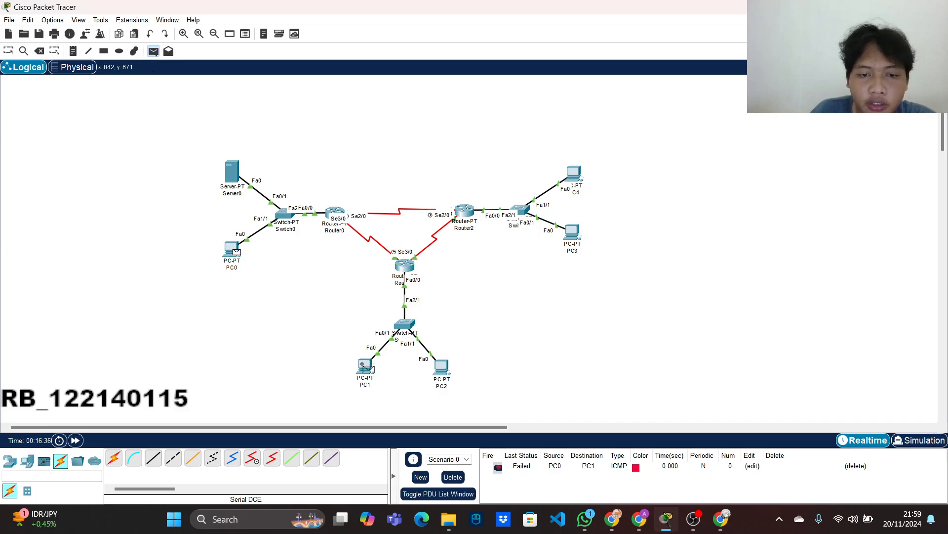
left_click(363, 365)
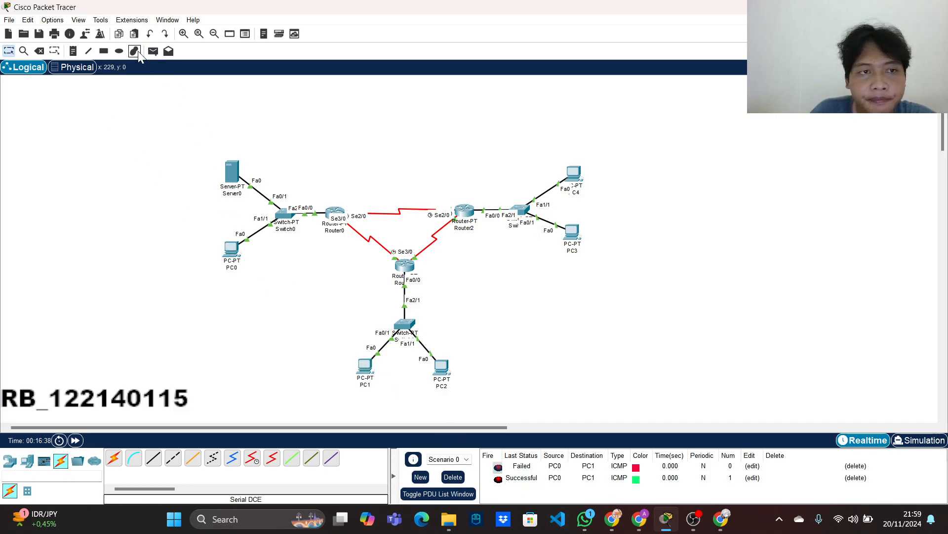
Send a simple PDU from PC0 to PC3 two times to test connectivity between their networks
left_click(153, 51)
left_click(232, 247)
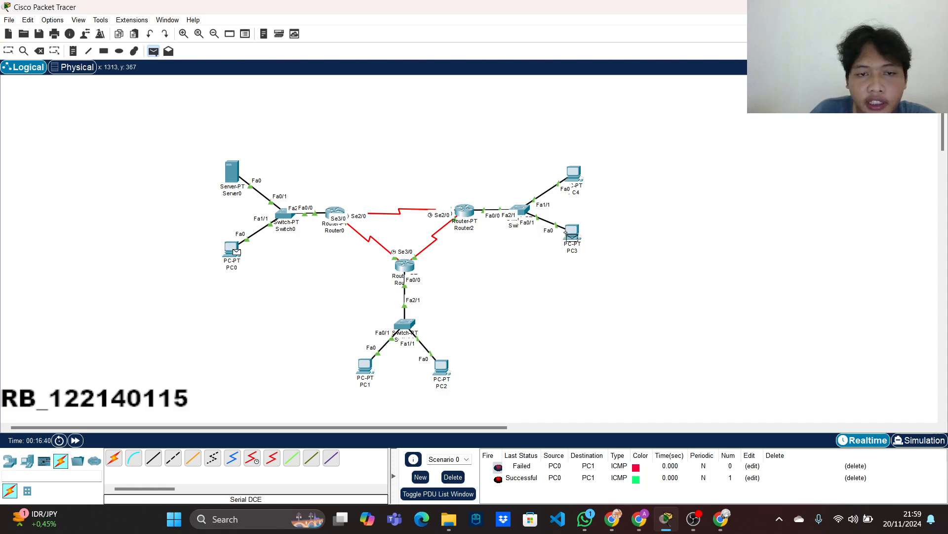
left_click(572, 235)
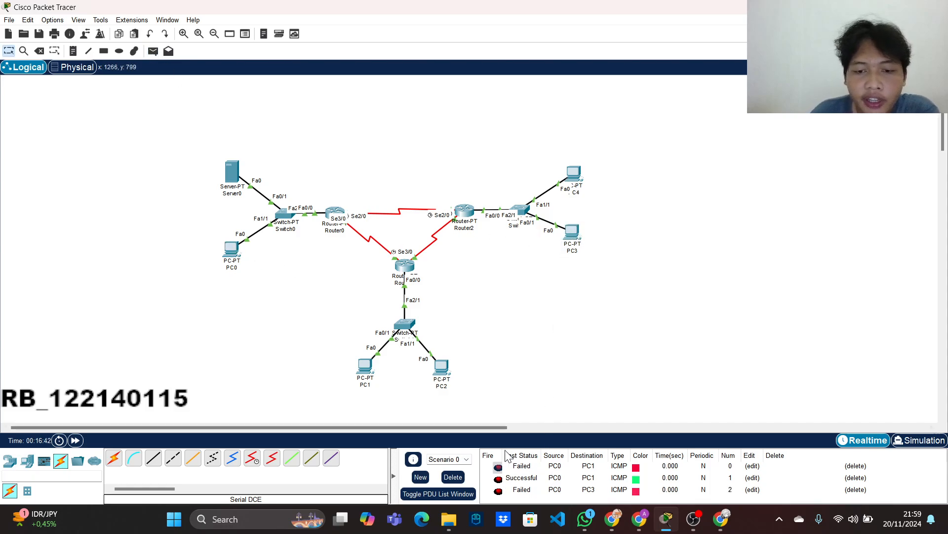
left_click(153, 51)
left_click(231, 247)
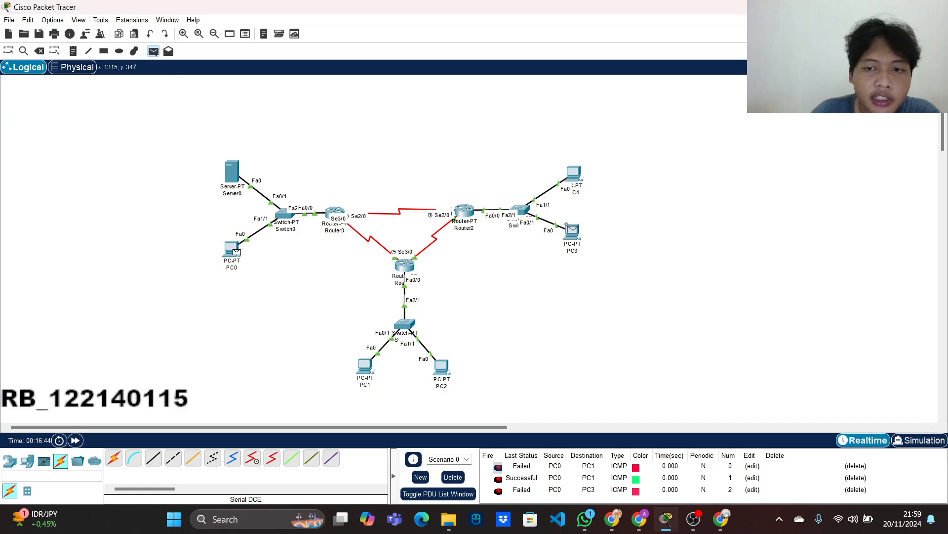
left_click(572, 231)
scroll(553, 487, "down", 1)
scroll(850, 472, "up", 1)
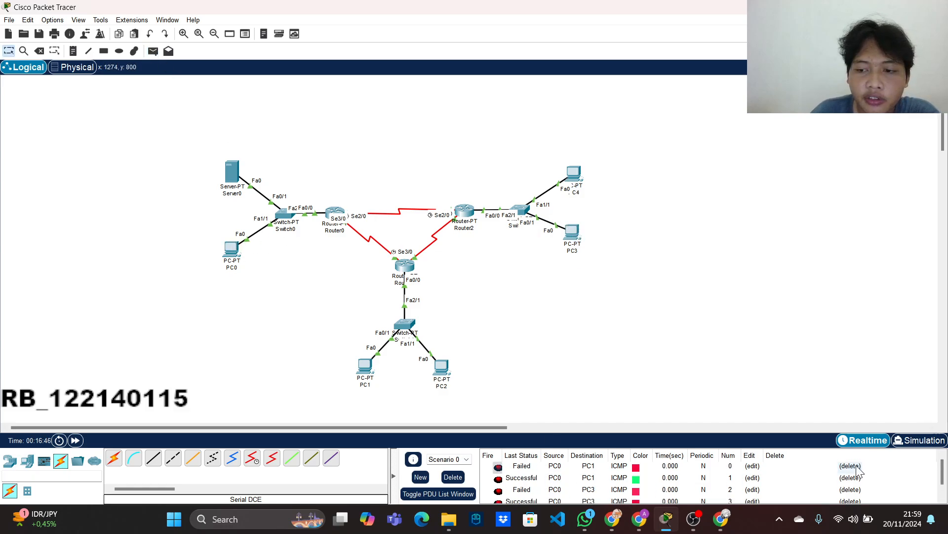
Delete all four PC0 test PDUs from the scenario's PDU list
left_click(858, 467)
left_click(858, 467)
left_click(858, 467)
left_click(858, 467)
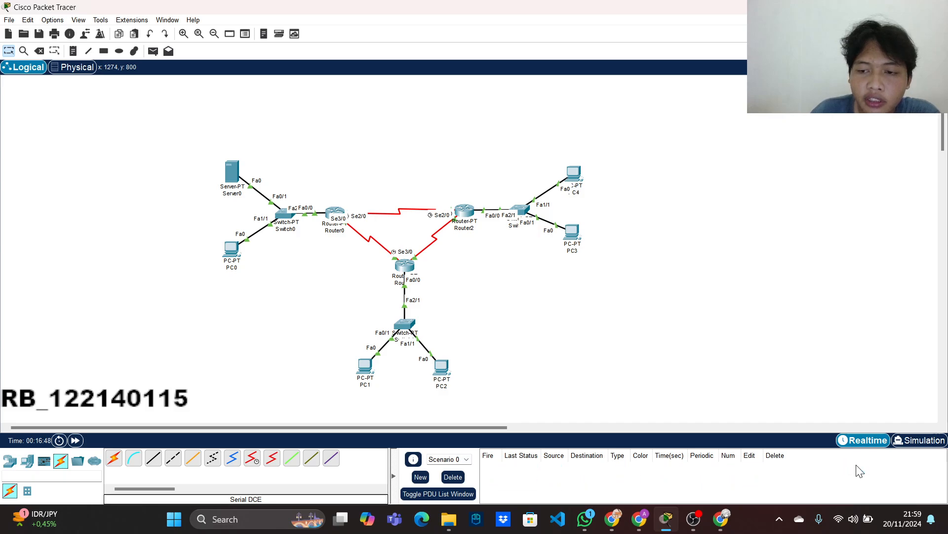
Send a simple PDU from PC1 to PC3 to test connectivity
left_click(153, 51)
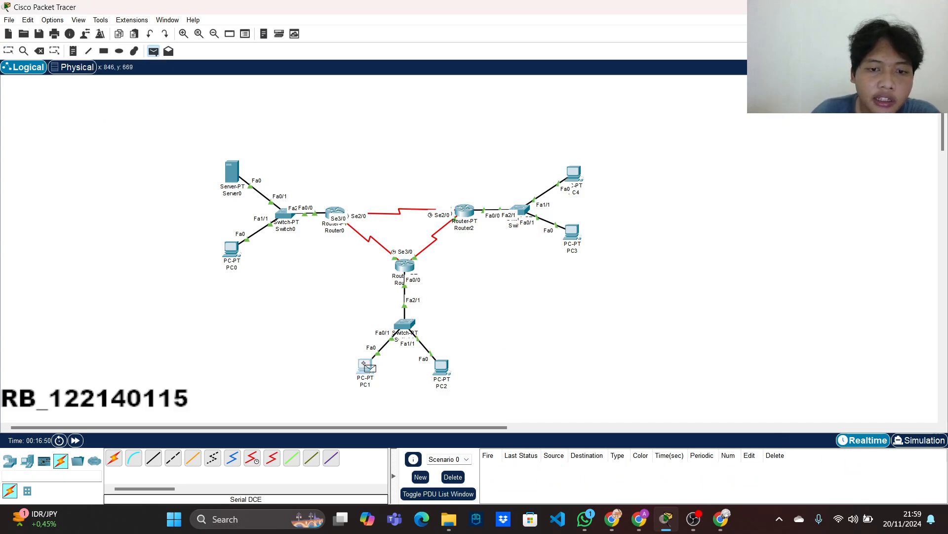
left_click(364, 363)
left_click(571, 231)
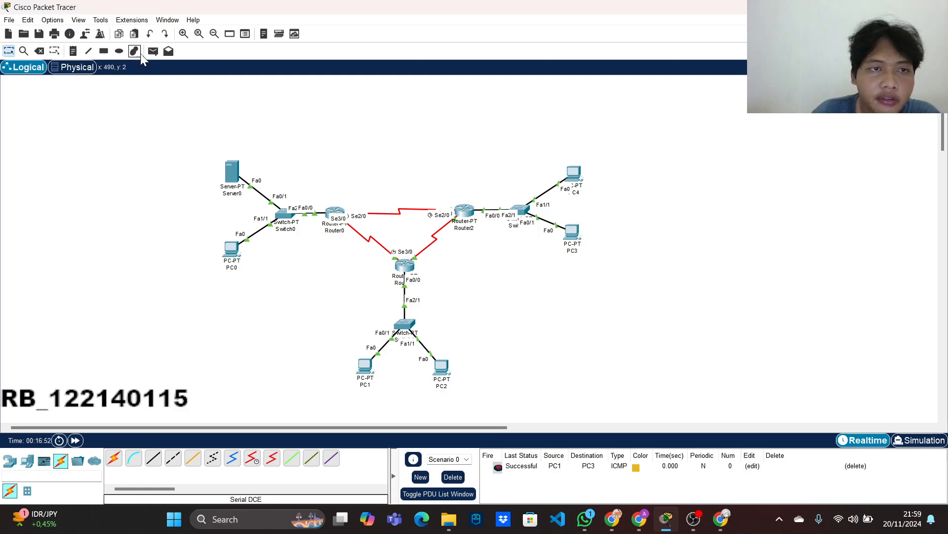
Send a simple PDU from PC1 to PC4 two times to test connectivity
left_click(153, 51)
left_click(367, 366)
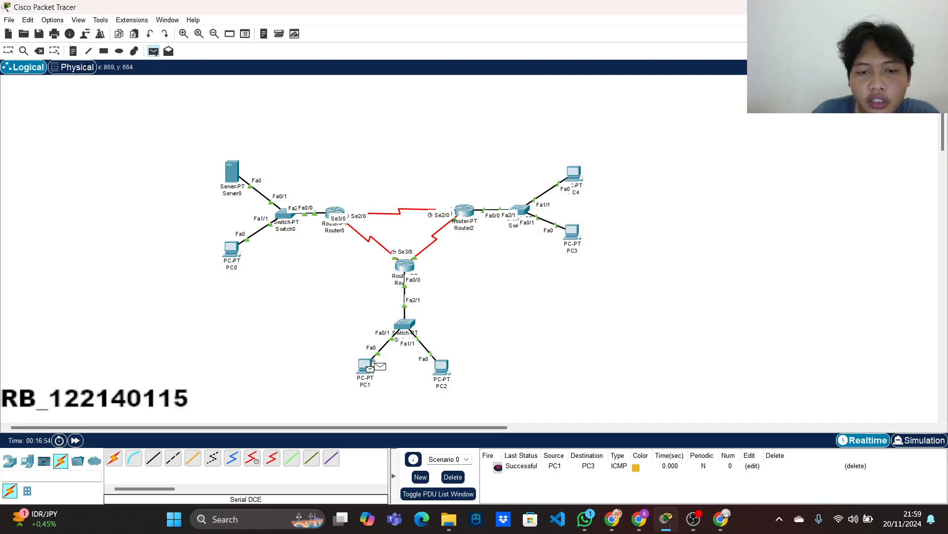
left_click(574, 174)
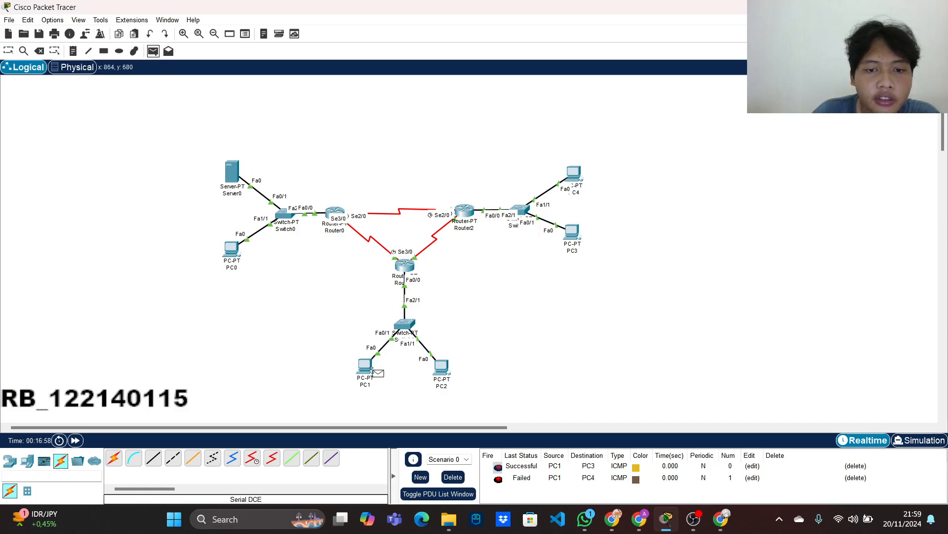
left_click(366, 367)
left_click(573, 173)
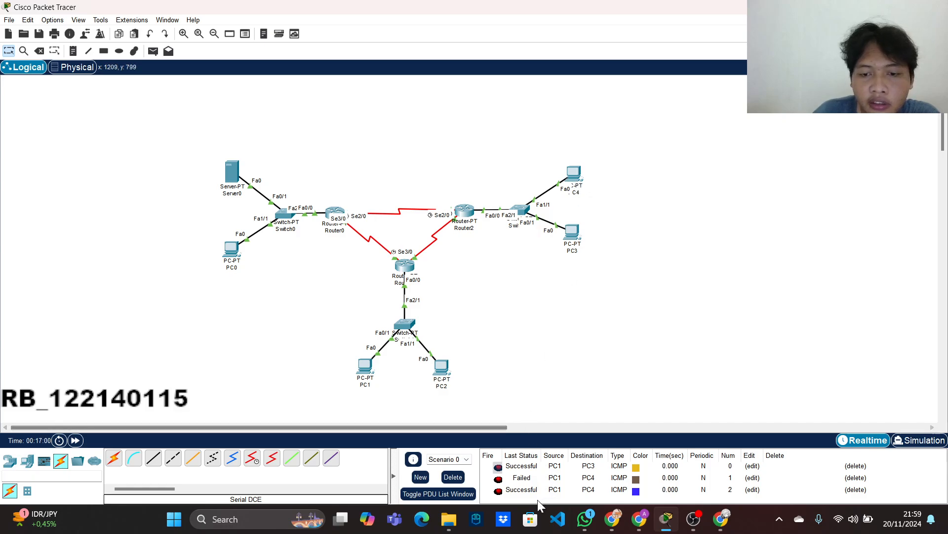
Delete the three PC1 test PDUs from the scenario's PDU list
left_click(857, 467)
left_click(857, 467)
left_click(857, 468)
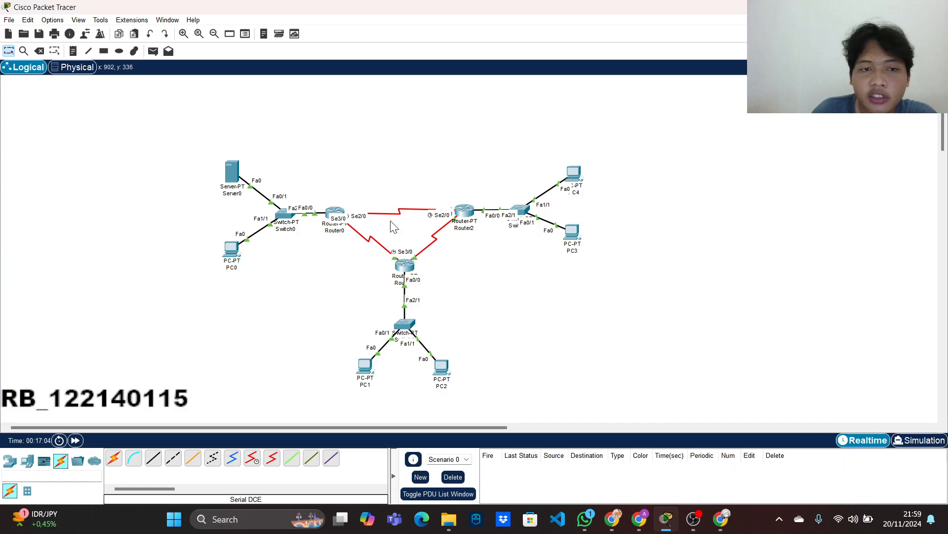
Open PC0's IP configuration to check its IPv4 address, moving the window aside to uncover PC4
left_click(233, 248)
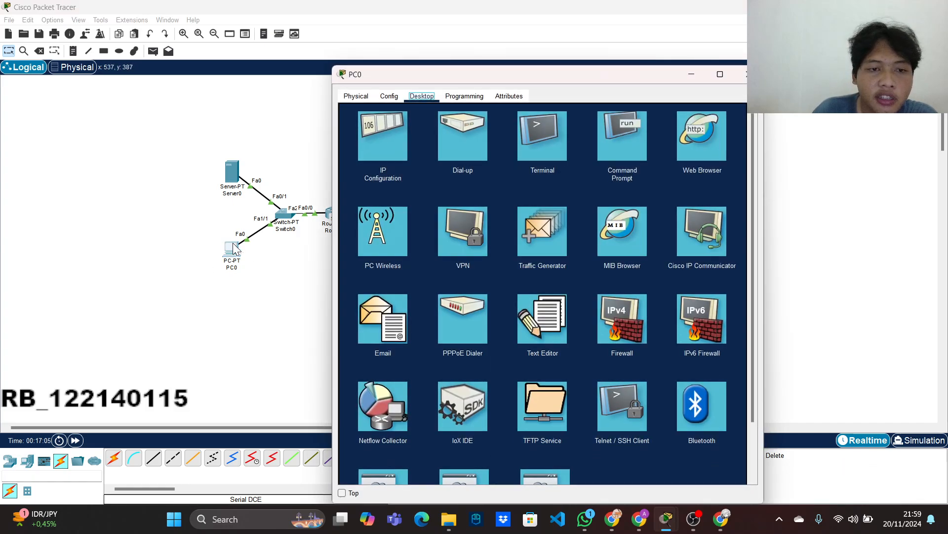
left_click(378, 140)
left_click_drag(523, 76, 217, 75)
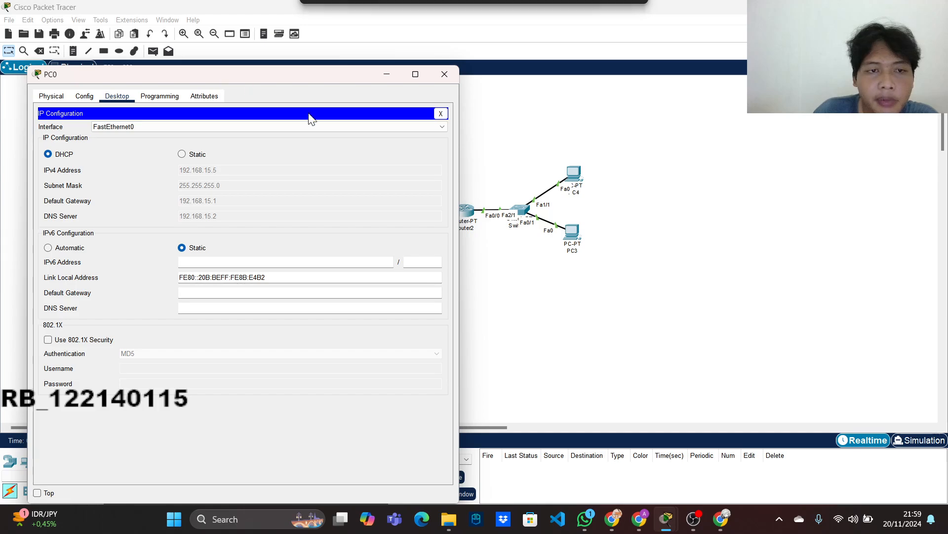
Ping 192.168.15.5 from PC4's command prompt and close PC4's window
left_click(570, 174)
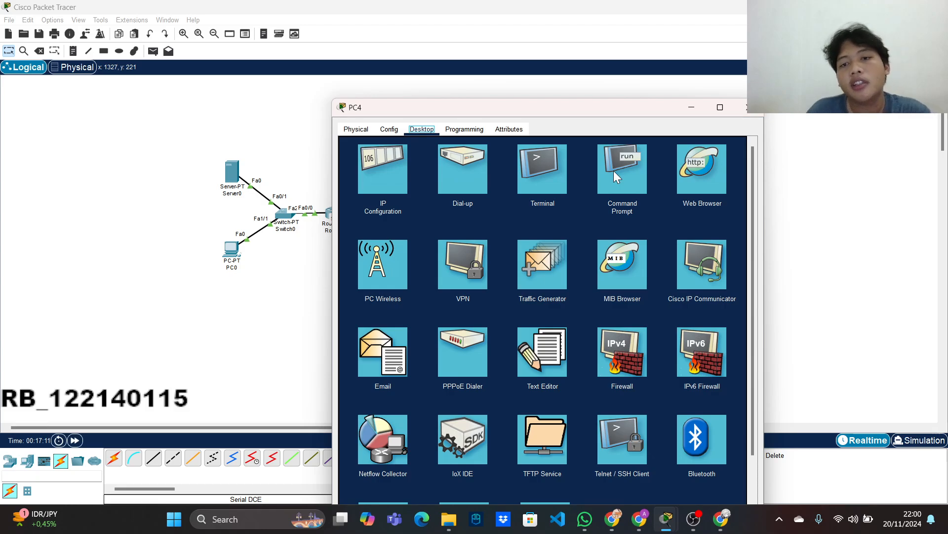
left_click(616, 177)
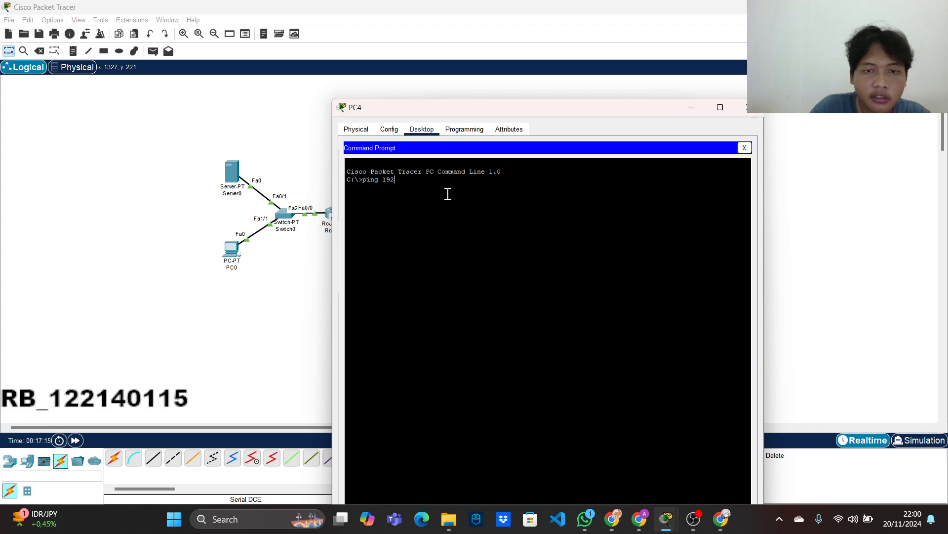
type("ping 192.168.1")
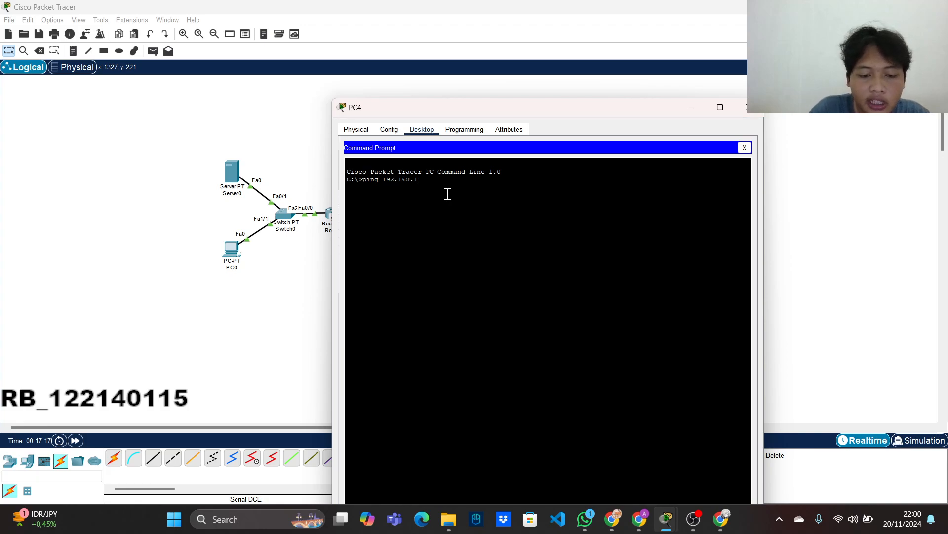
type("5.5")
key("Return")
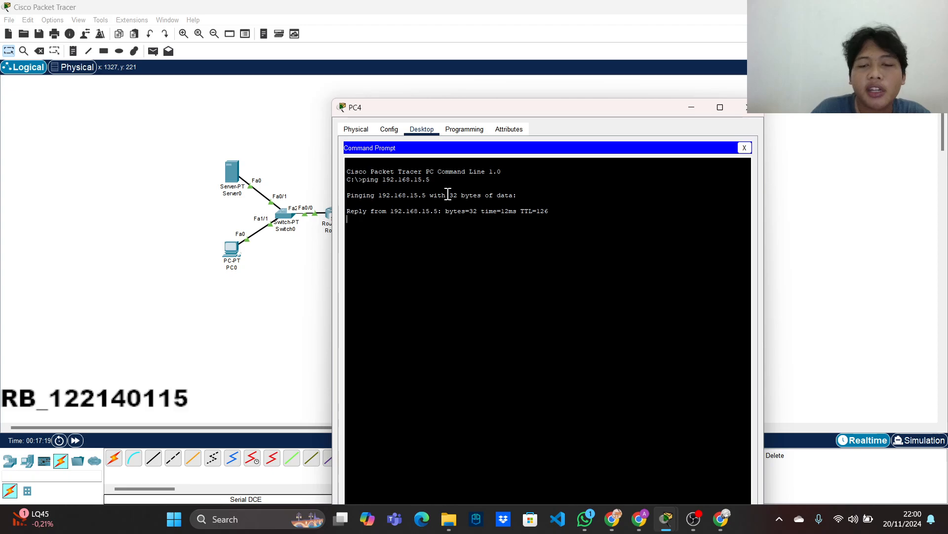
mouse_move(610, 108)
left_mouse_down()
mouse_move(504, 107)
mouse_move(616, 108)
left_mouse_up()
left_click(749, 113)
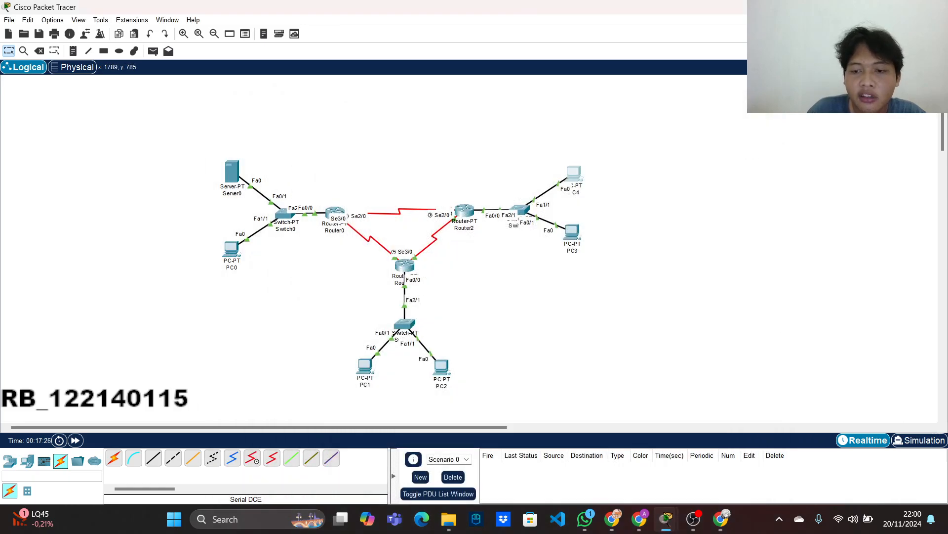
left_click(693, 518)
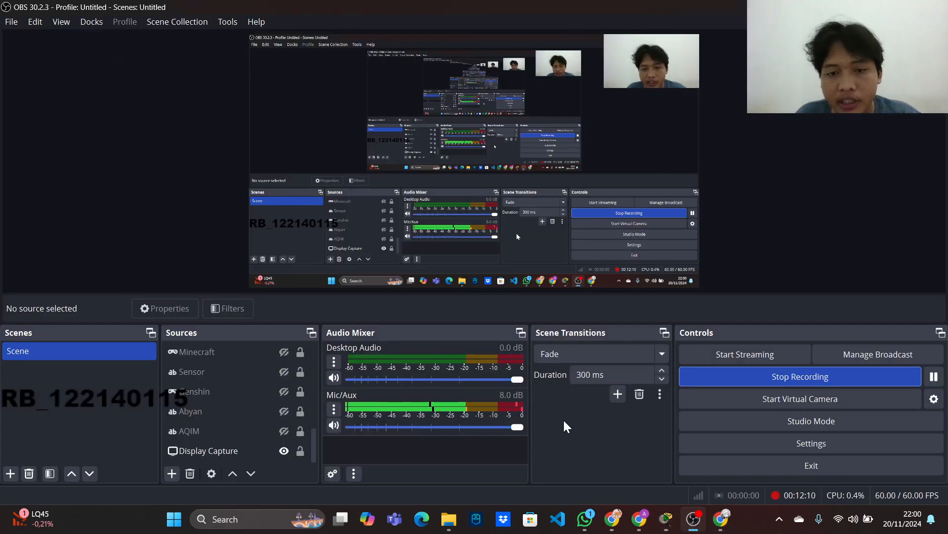